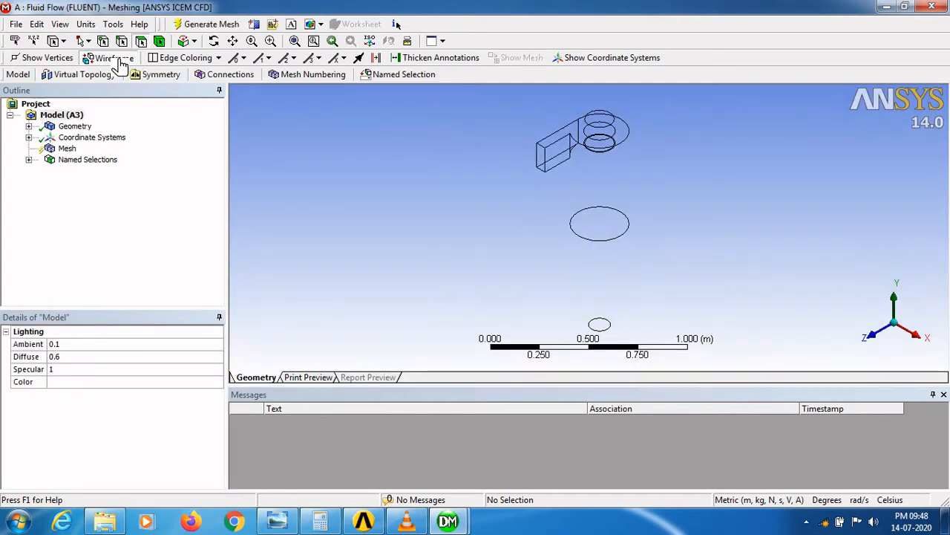
- Switch the model to shaded display and expand the mesh's Sizing settings
{"action": "left_click", "coordinate": [117, 58]}
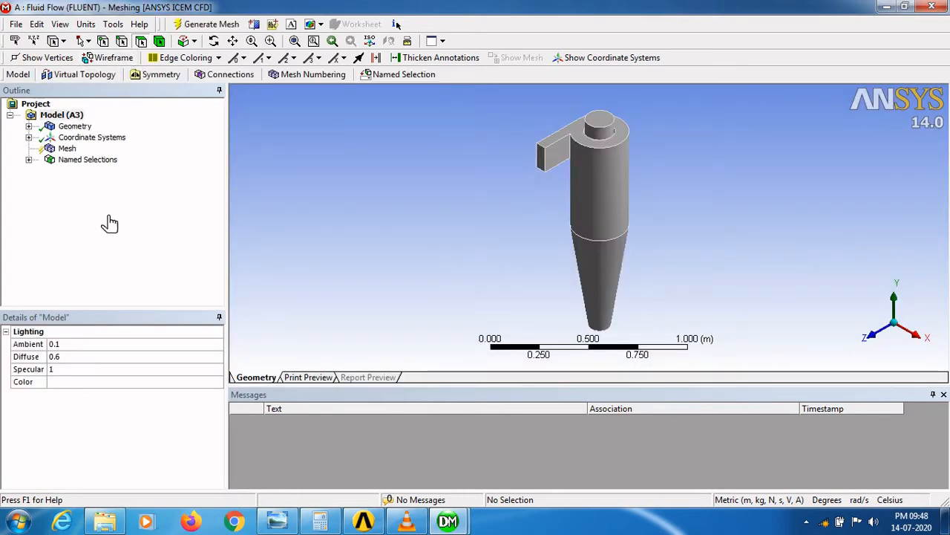
{"action": "left_click", "coordinate": [68, 149]}
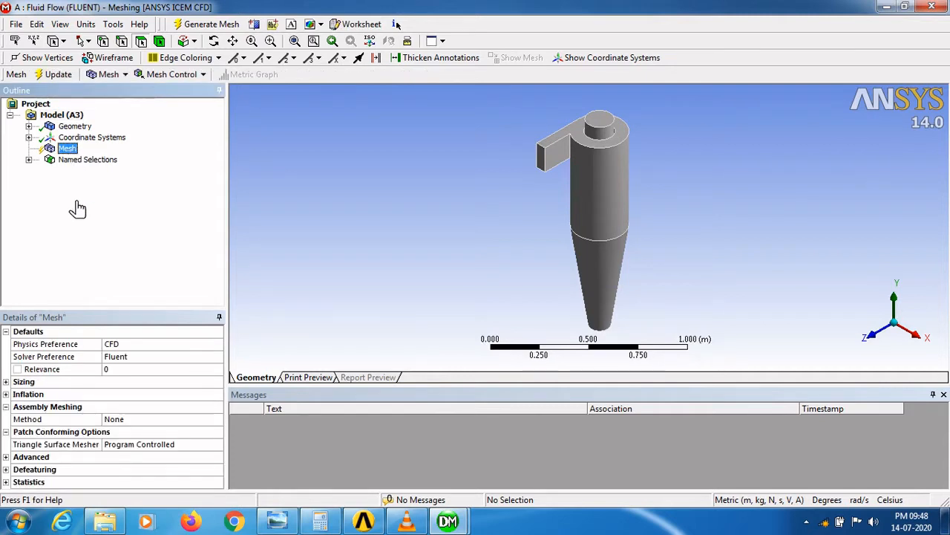
{"action": "double_click", "coordinate": [109, 383]}
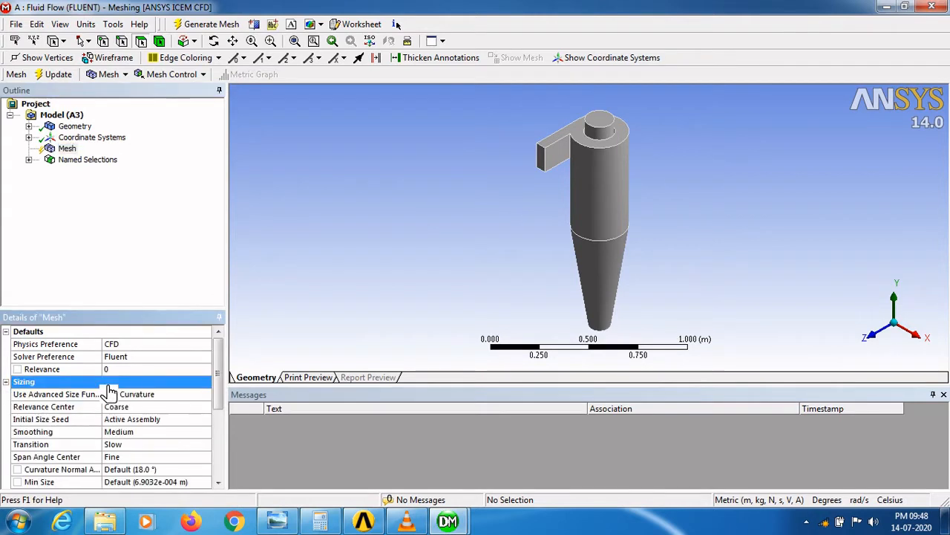
- Generate the mesh with sizing Relevance Center set to Fine and Smoothing set to High
{"action": "left_click", "coordinate": [163, 409]}
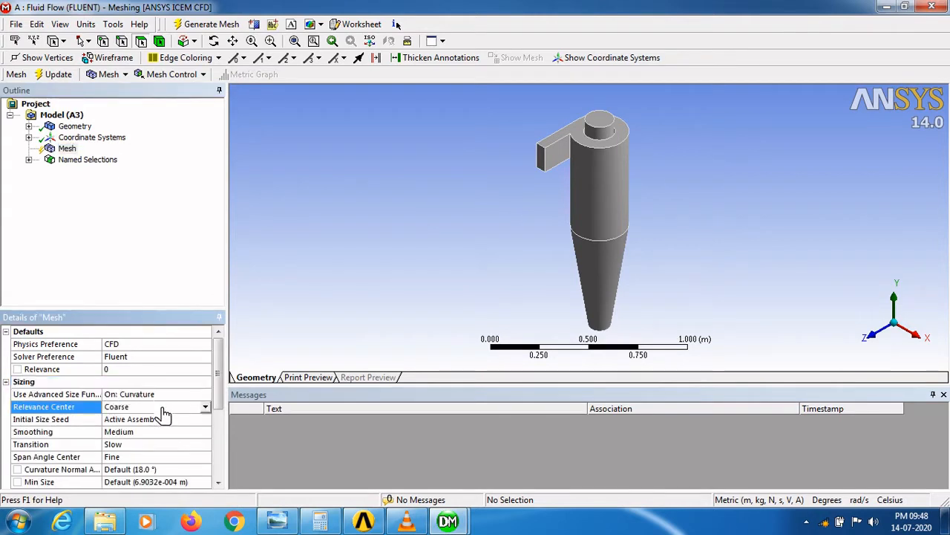
{"action": "left_click", "coordinate": [204, 408]}
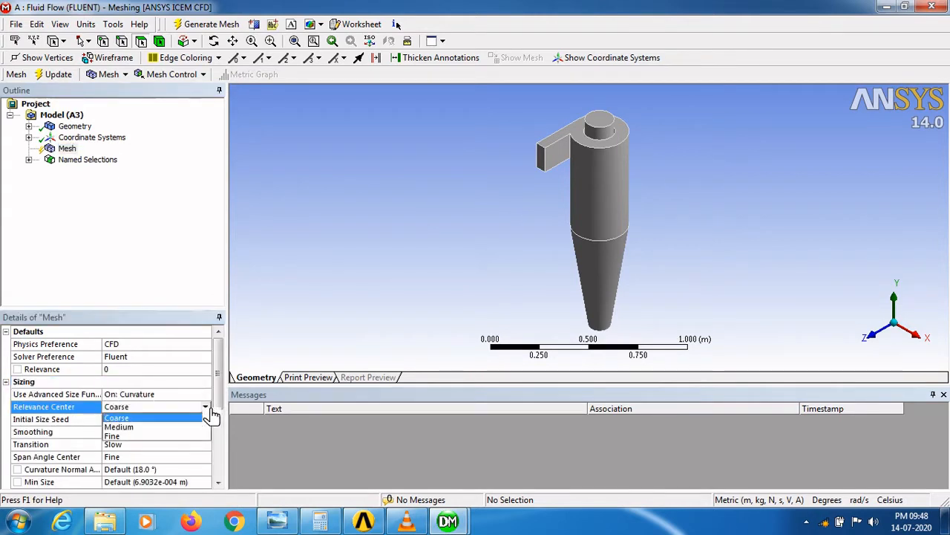
{"action": "left_click", "coordinate": [140, 437]}
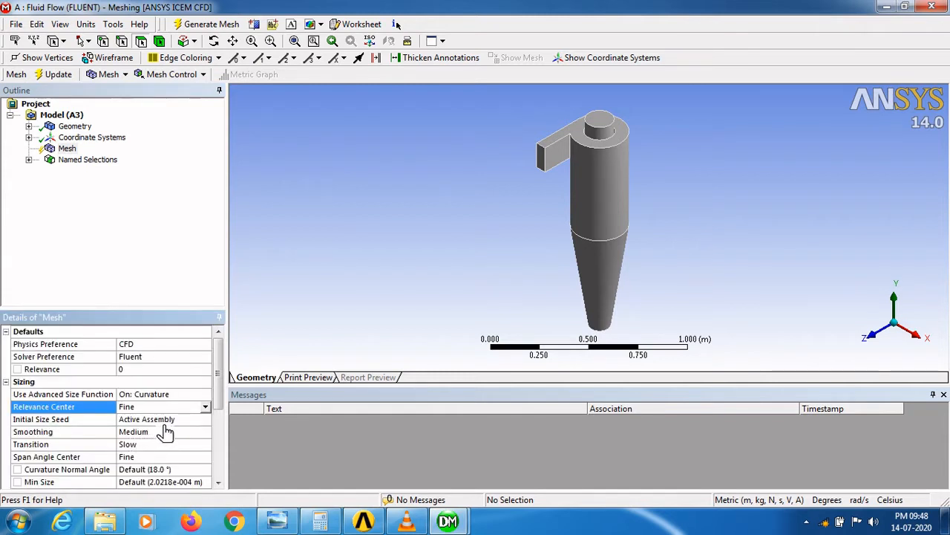
{"action": "left_click", "coordinate": [171, 433]}
{"action": "left_click", "coordinate": [206, 432]}
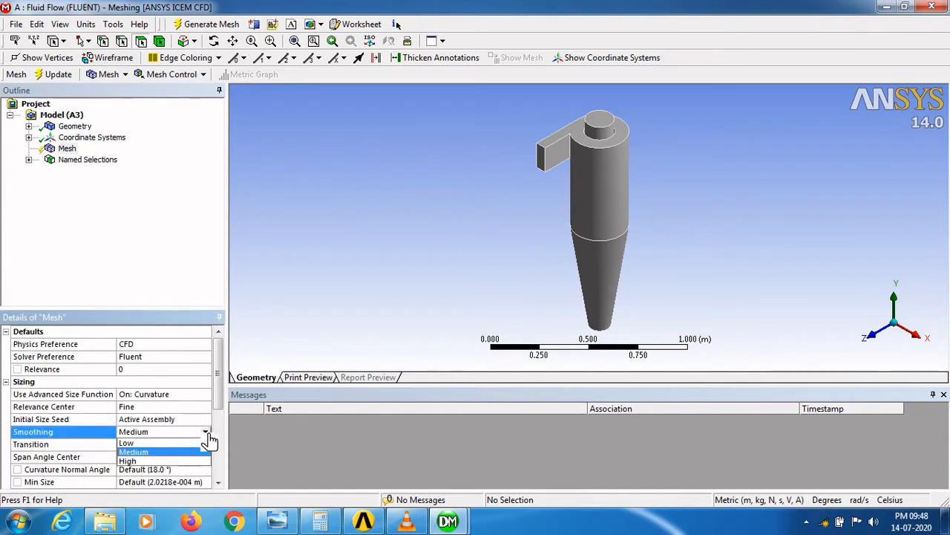
{"action": "left_click", "coordinate": [155, 461]}
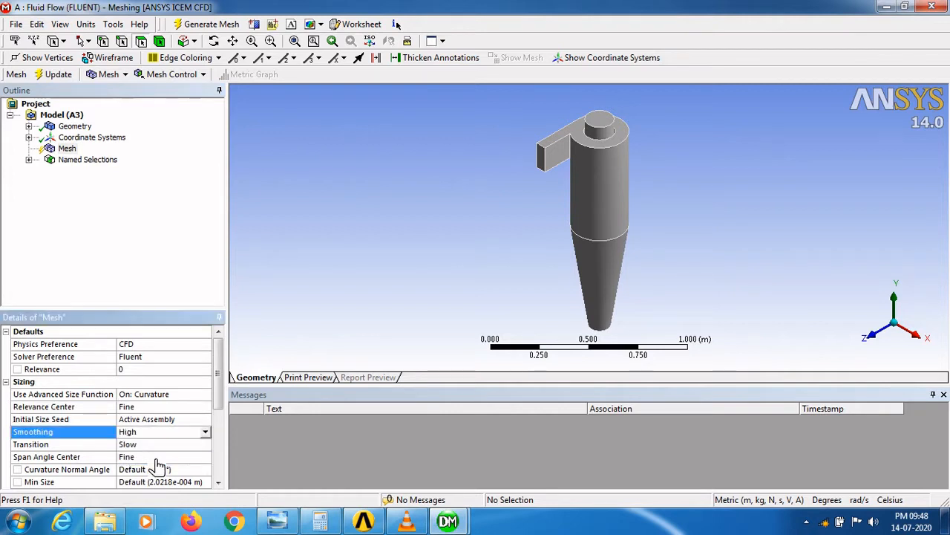
{"action": "left_click", "coordinate": [65, 81]}
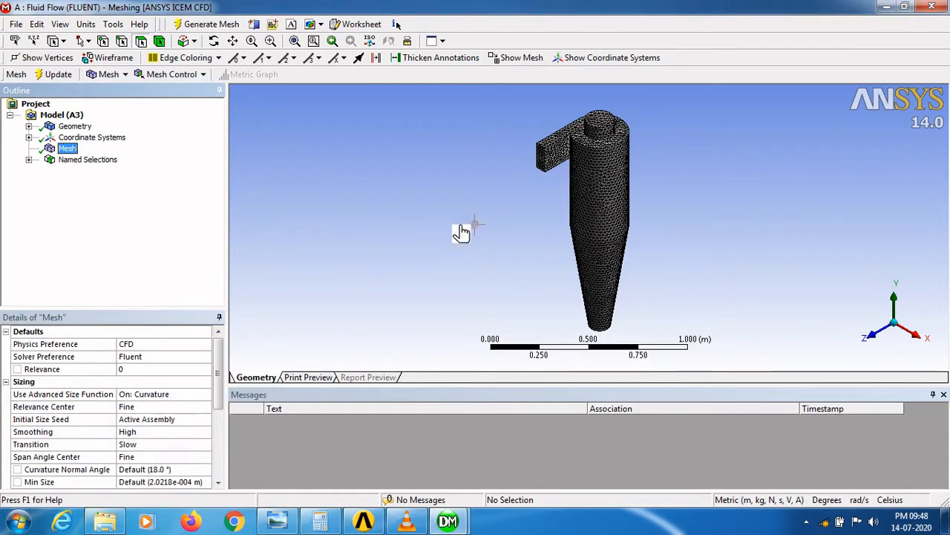
- Inspect the generated mesh by rotating, zooming and panning around the cyclone
{"action": "left_click", "coordinate": [563, 222]}
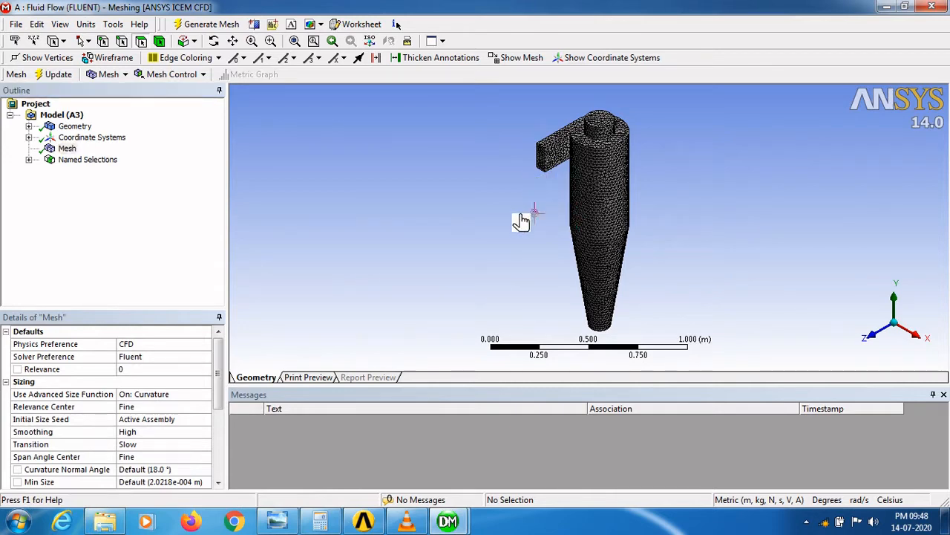
{"action": "left_click", "coordinate": [213, 41]}
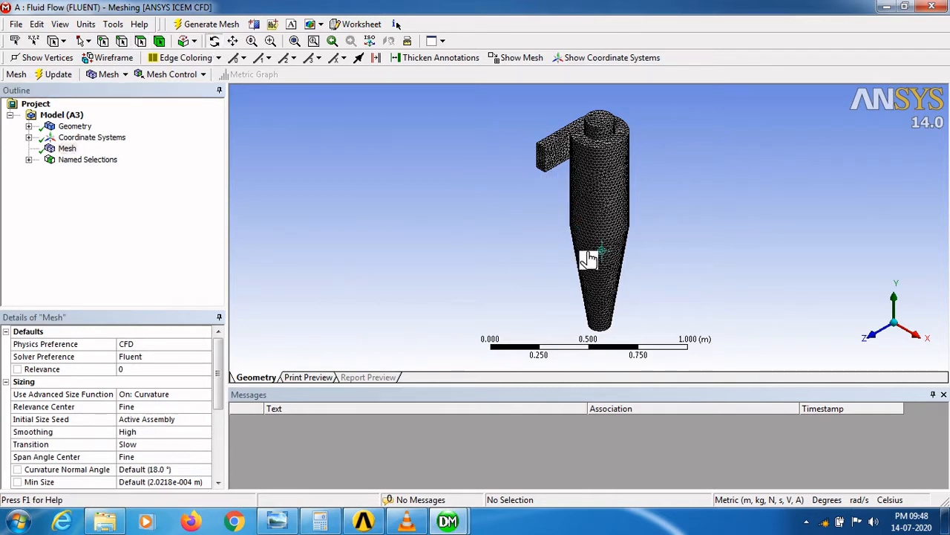
{"action": "left_click_drag", "start_coordinate": [647, 252], "coordinate": [597, 259]}
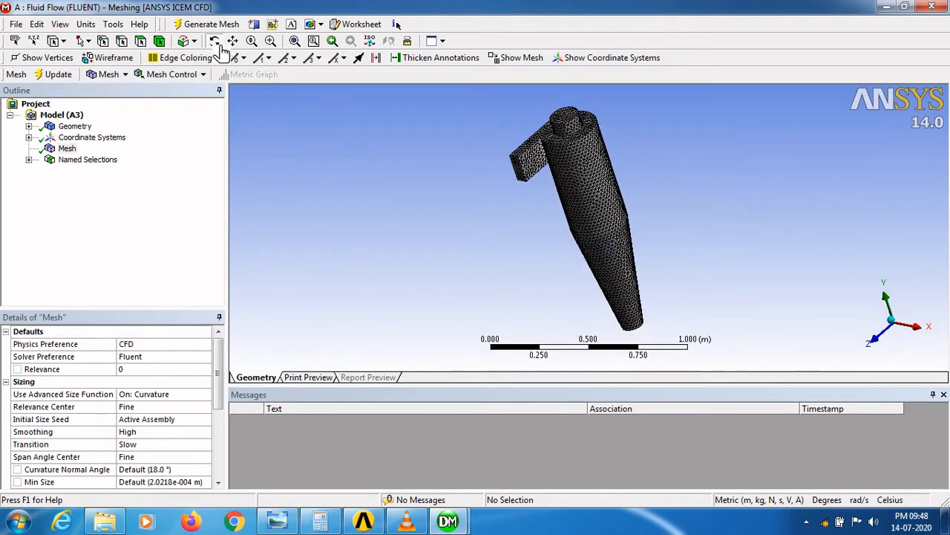
{"action": "left_click", "coordinate": [117, 61]}
{"action": "mouse_move", "coordinate": [557, 208]}
{"action": "left_mouse_down"}
{"action": "mouse_move", "coordinate": [566, 176]}
{"action": "mouse_move", "coordinate": [509, 185]}
{"action": "mouse_move", "coordinate": [502, 220]}
{"action": "mouse_move", "coordinate": [545, 191]}
{"action": "mouse_move", "coordinate": [562, 214]}
{"action": "mouse_move", "coordinate": [542, 213]}
{"action": "left_mouse_up"}
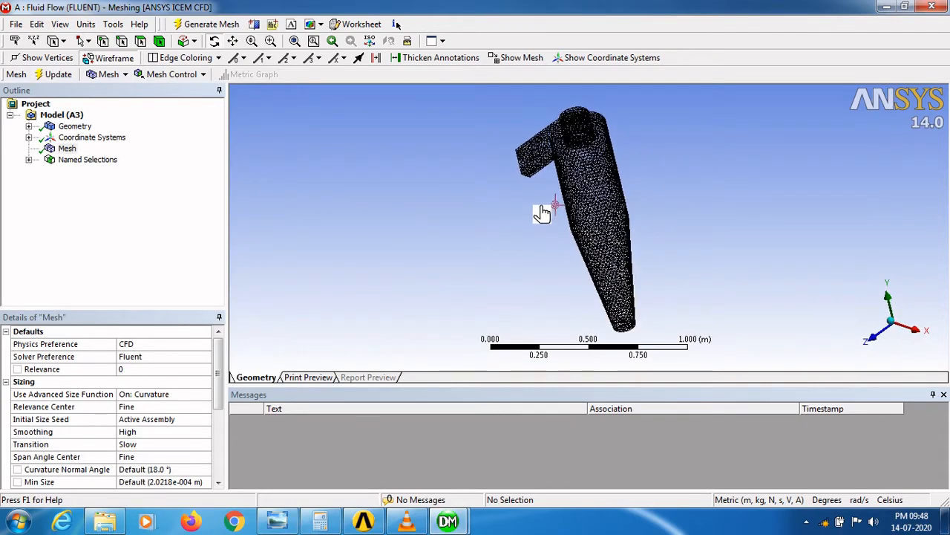
{"action": "left_click", "coordinate": [273, 42]}
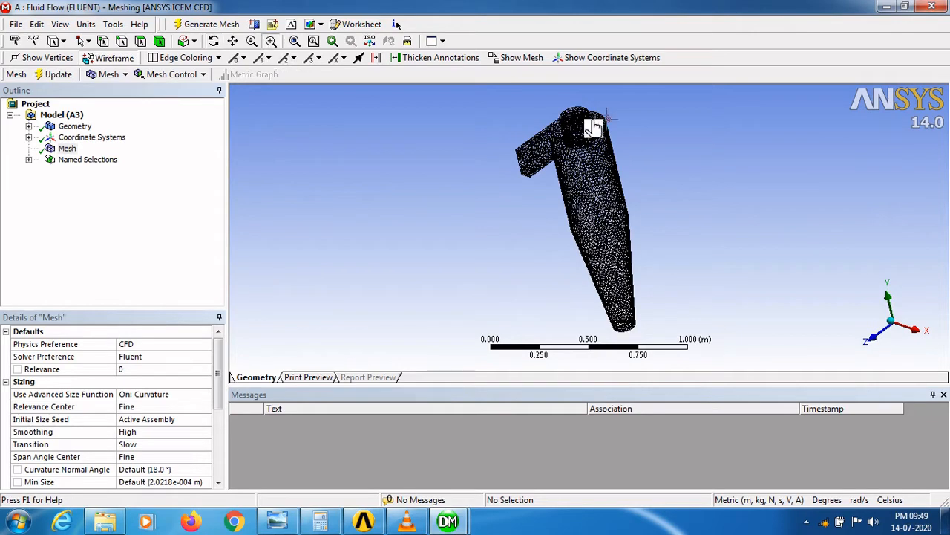
{"action": "left_click_drag", "start_coordinate": [525, 123], "coordinate": [659, 200]}
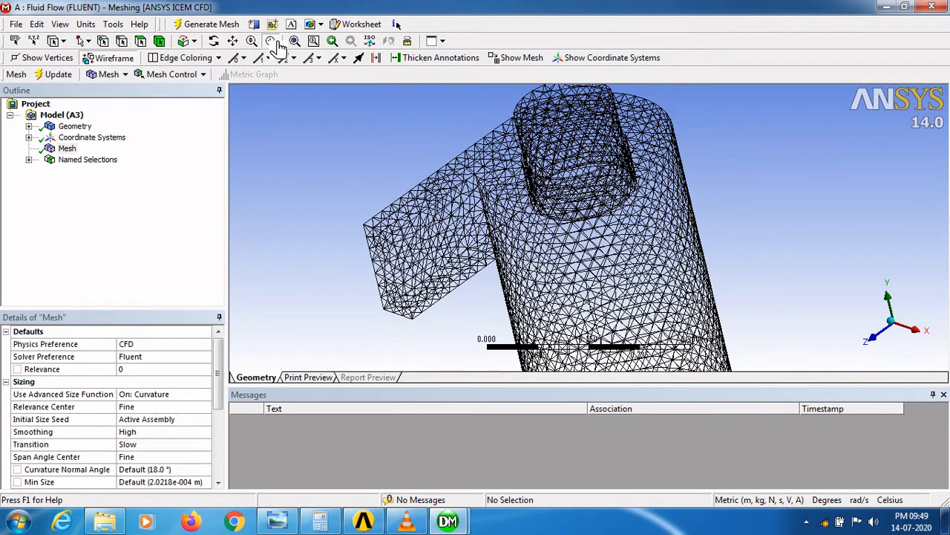
{"action": "left_click", "coordinate": [217, 43]}
{"action": "mouse_move", "coordinate": [545, 267]}
{"action": "left_mouse_down"}
{"action": "mouse_move", "coordinate": [535, 251]}
{"action": "mouse_move", "coordinate": [505, 259]}
{"action": "mouse_move", "coordinate": [545, 276]}
{"action": "mouse_move", "coordinate": [598, 276]}
{"action": "mouse_move", "coordinate": [548, 191]}
{"action": "mouse_move", "coordinate": [544, 267]}
{"action": "left_mouse_up"}
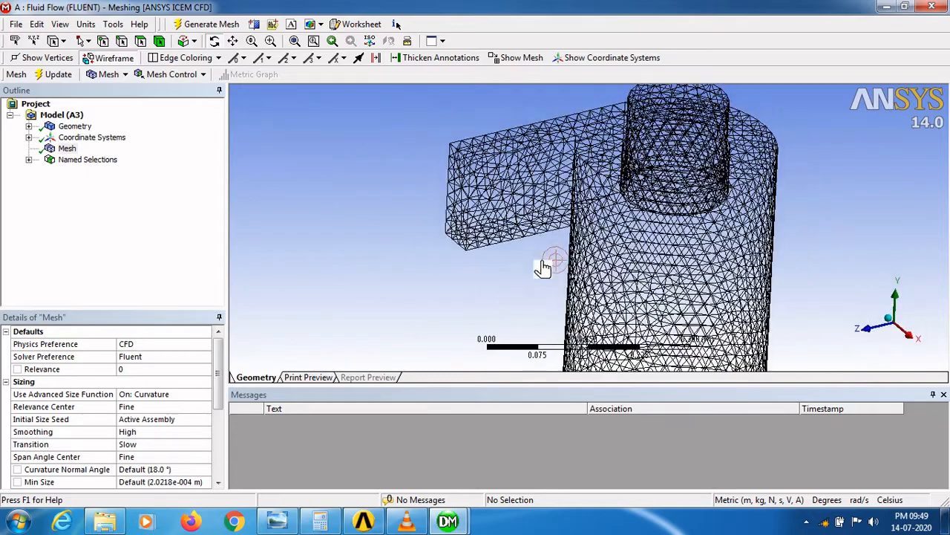
{"action": "left_click", "coordinate": [252, 41]}
{"action": "left_click_drag", "start_coordinate": [587, 167], "coordinate": [630, 270]}
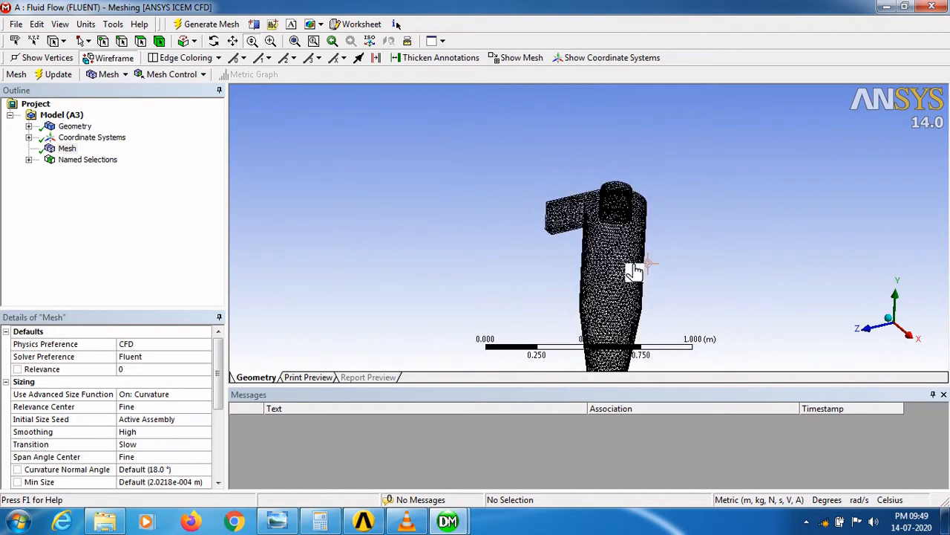
{"action": "left_click", "coordinate": [233, 41]}
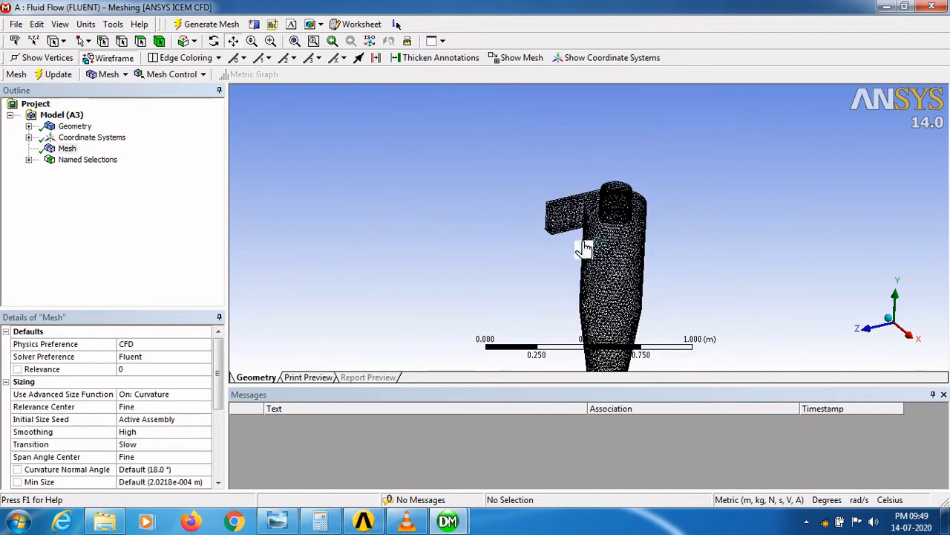
{"action": "left_click_drag", "start_coordinate": [584, 246], "coordinate": [538, 176]}
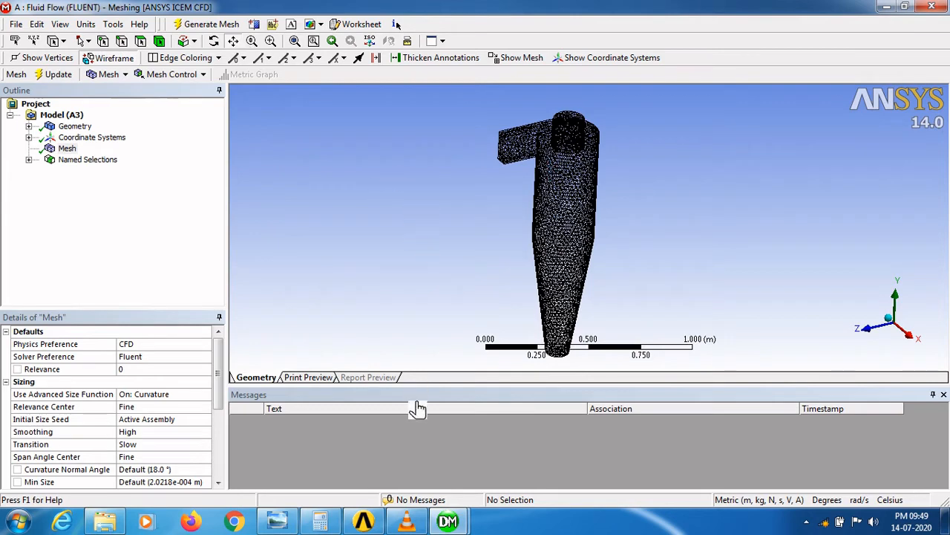
- Switch to Workbench and launch the Fluent Setup with the default launcher options
{"action": "mouse_move", "coordinate": [380, 525]}
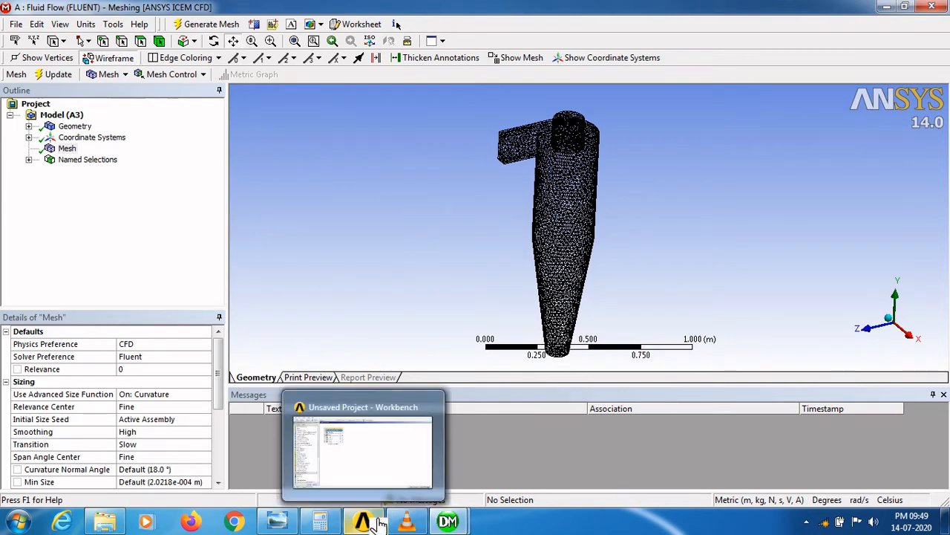
{"action": "left_click", "coordinate": [378, 524]}
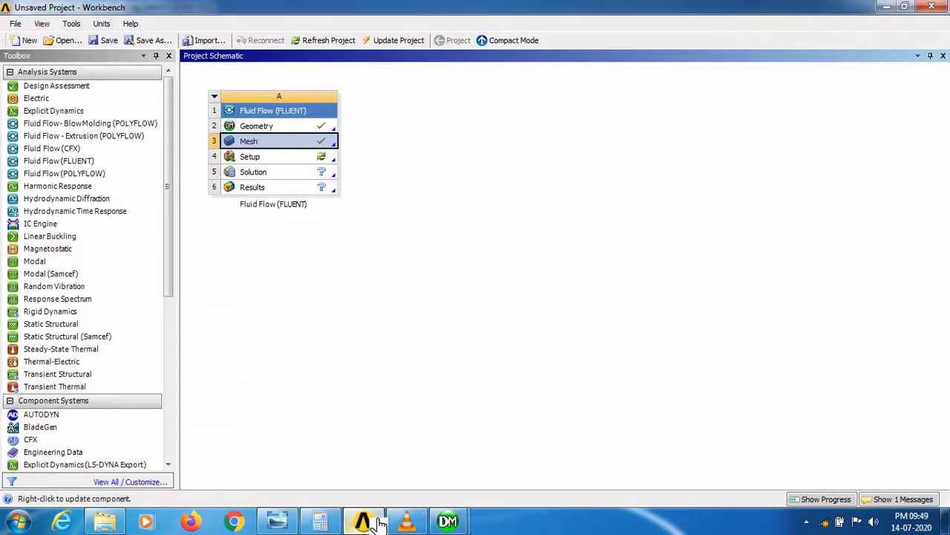
{"action": "left_click", "coordinate": [433, 281]}
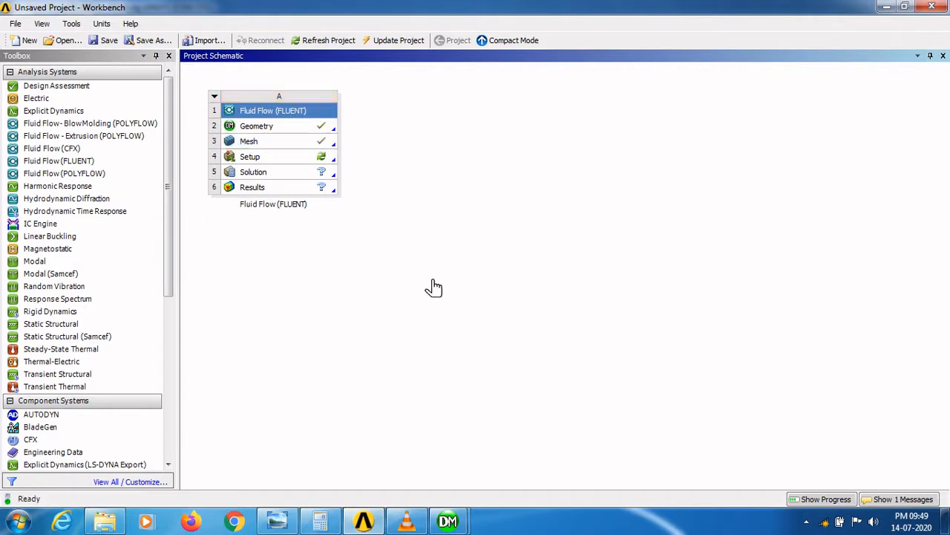
{"action": "double_click", "coordinate": [269, 162]}
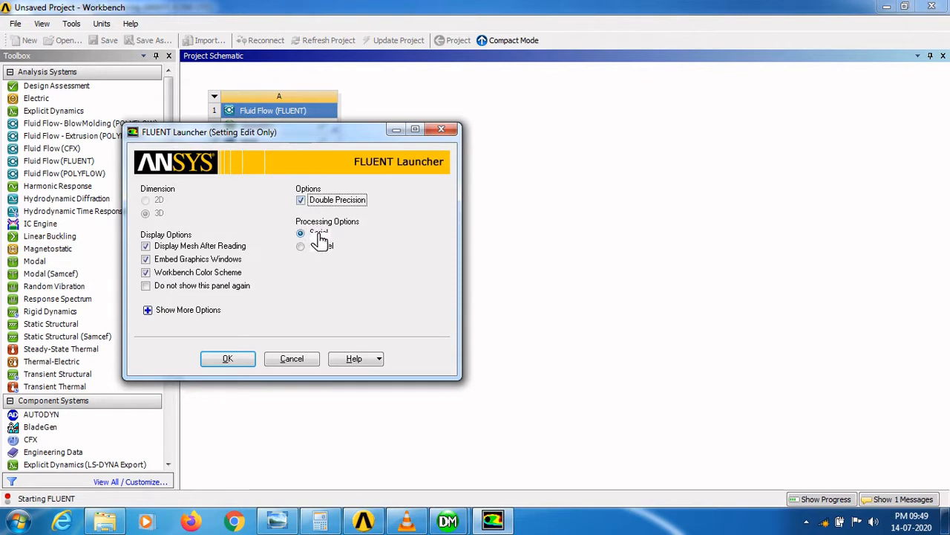
{"action": "left_click", "coordinate": [242, 364]}
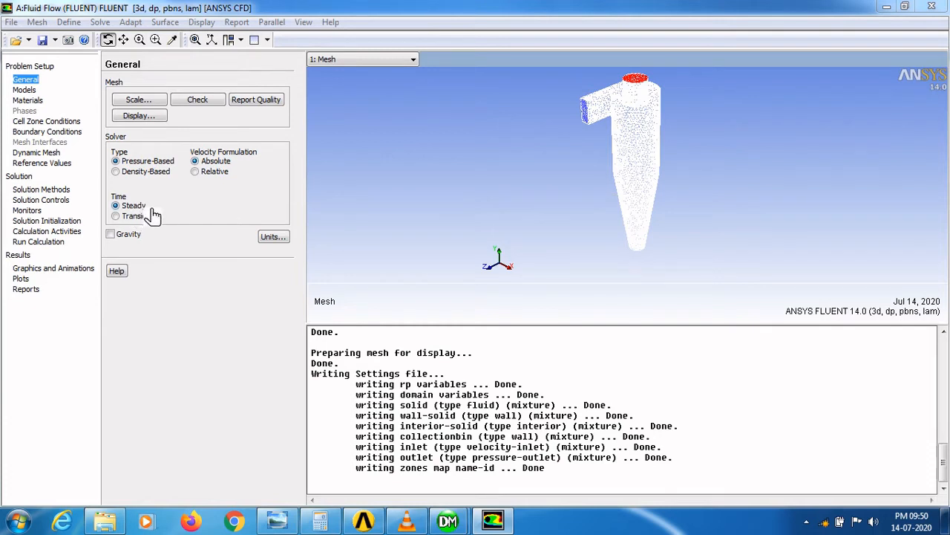
- Enable gravity with a Y gravitational acceleration of -9.81 m/s2
{"action": "left_click", "coordinate": [111, 234]}
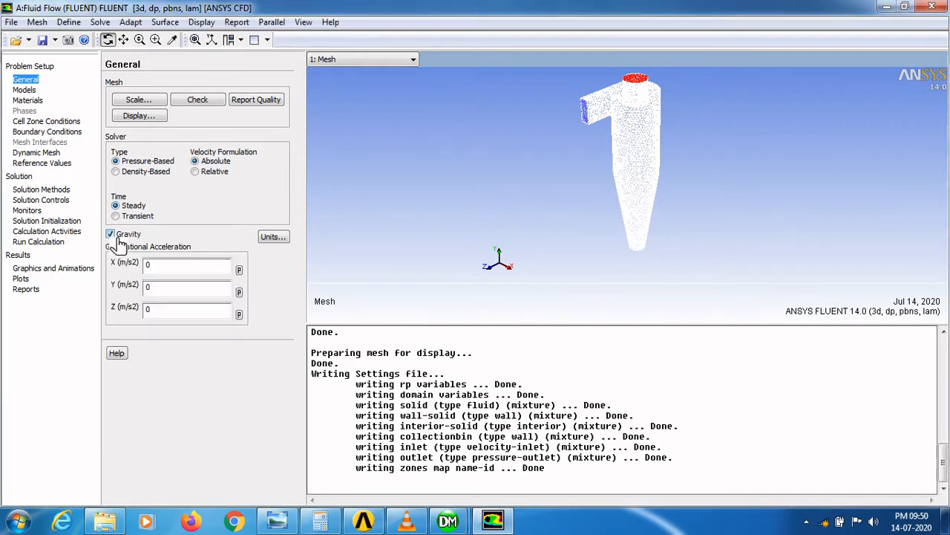
{"action": "left_click_drag", "start_coordinate": [164, 292], "coordinate": [149, 292]}
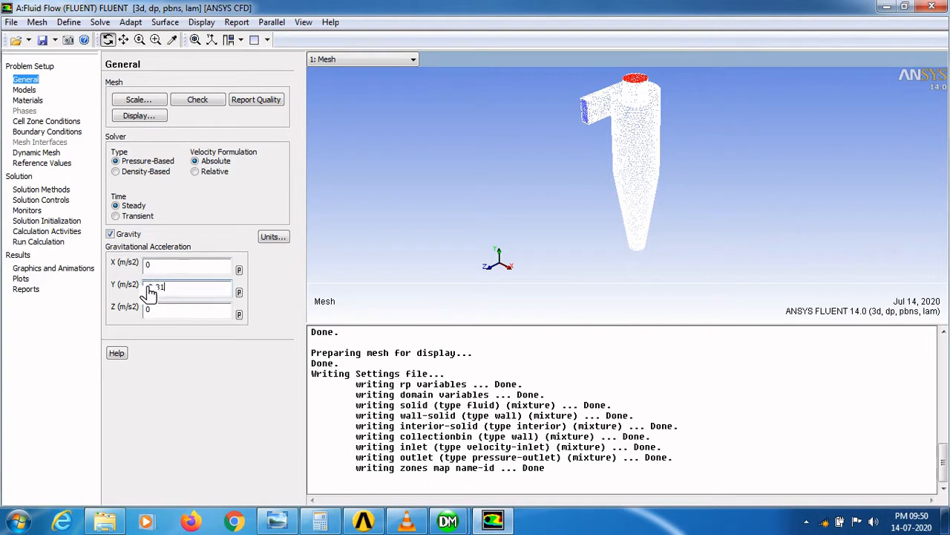
- Set the viscous model to standard k-epsilon
{"action": "left_click", "coordinate": [25, 90]}
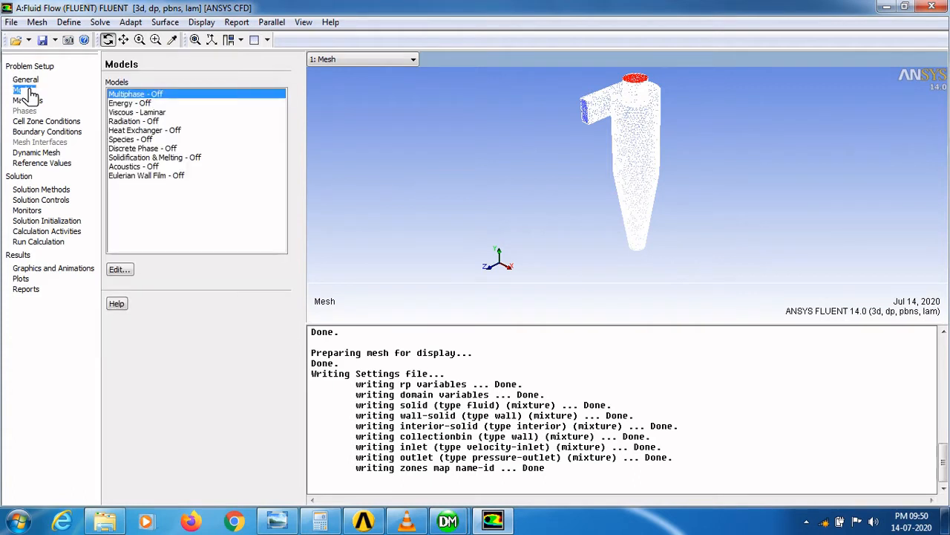
{"action": "double_click", "coordinate": [143, 113]}
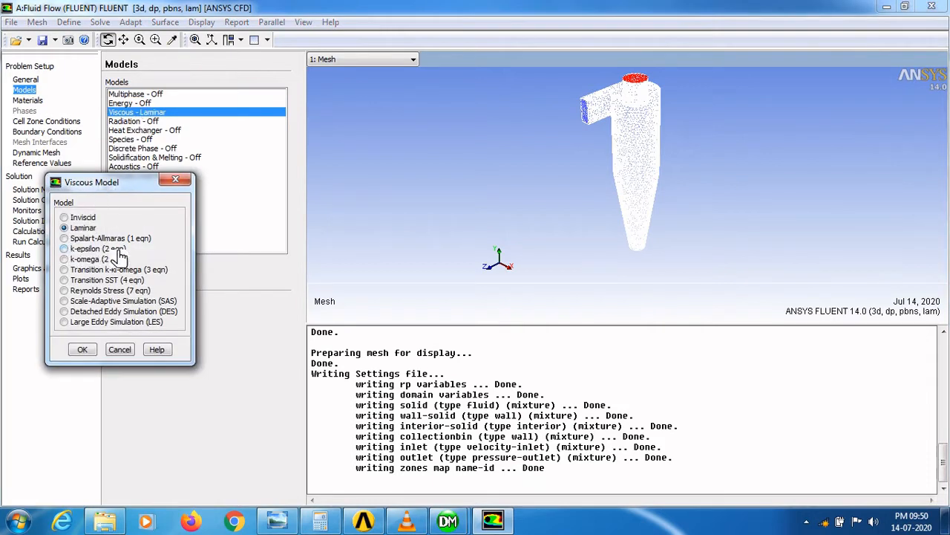
{"action": "left_click", "coordinate": [67, 249]}
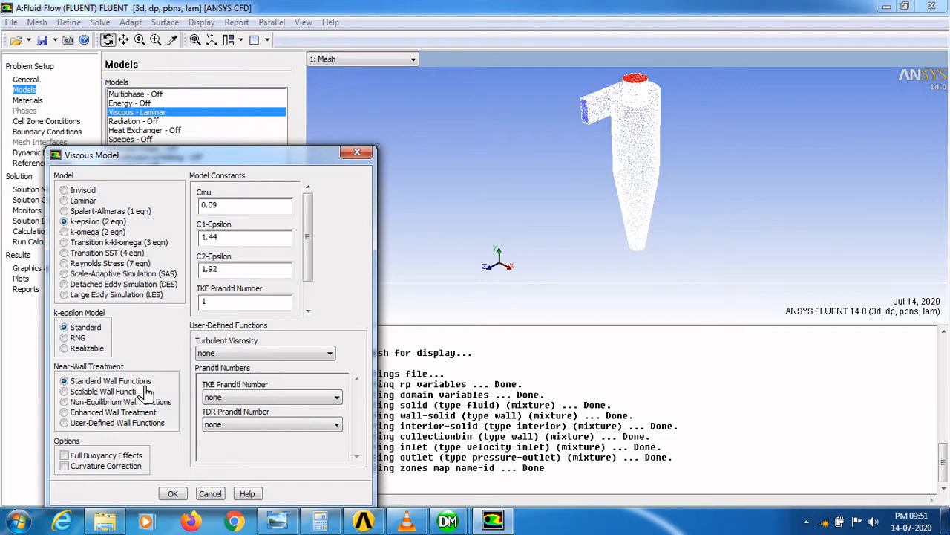
{"action": "left_click", "coordinate": [177, 494]}
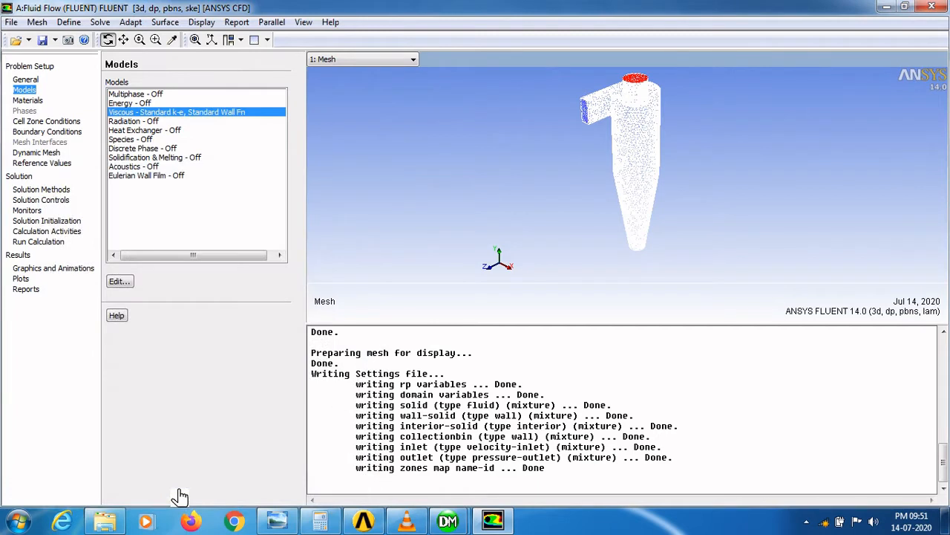
- Open the air fluid material, apply its properties with Change/Create and close the dialog
{"action": "left_click", "coordinate": [30, 100]}
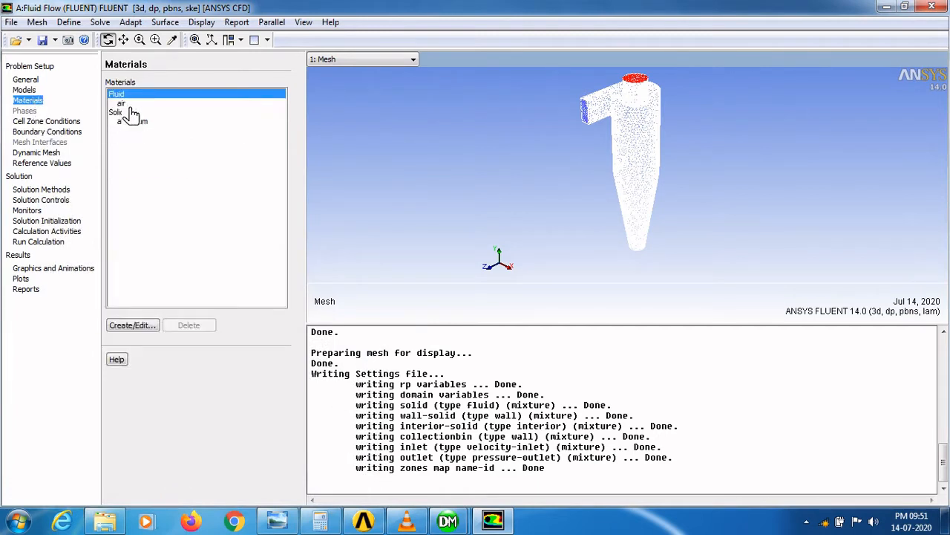
{"action": "double_click", "coordinate": [128, 105]}
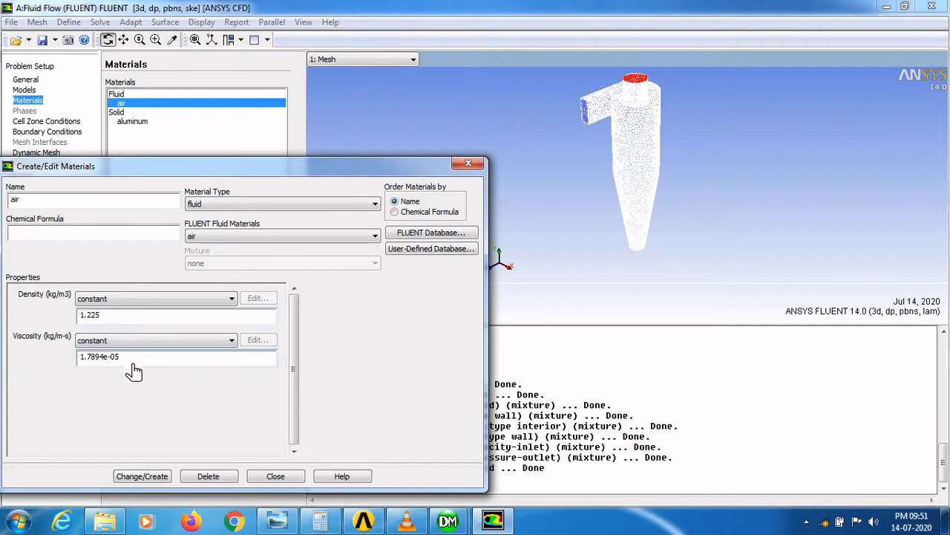
{"action": "left_click", "coordinate": [166, 477]}
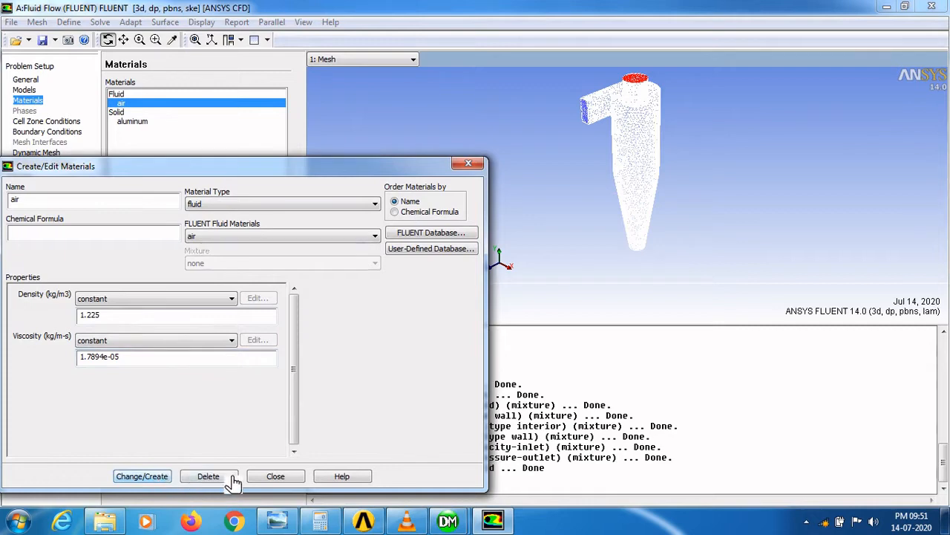
{"action": "left_click", "coordinate": [274, 478]}
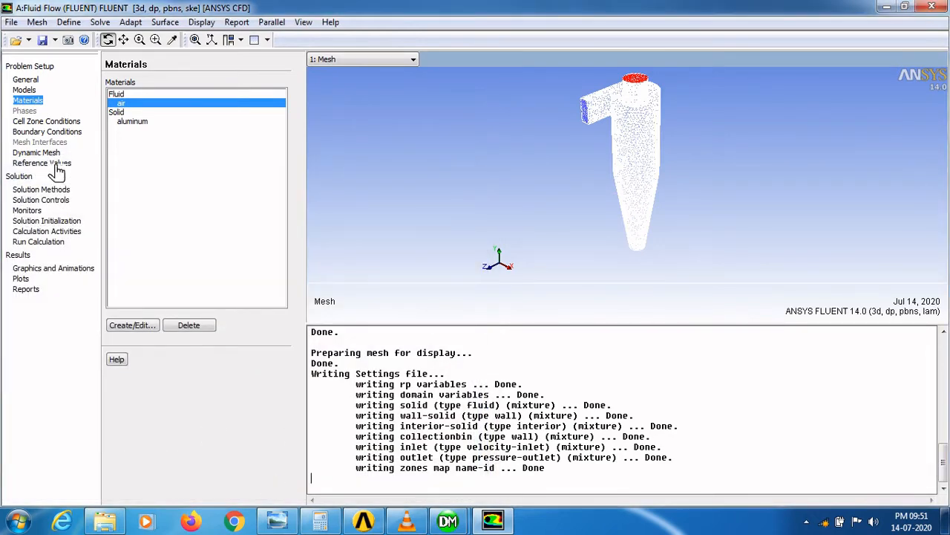
- Set the material of the solid cell zone to air
{"action": "left_click", "coordinate": [67, 122]}
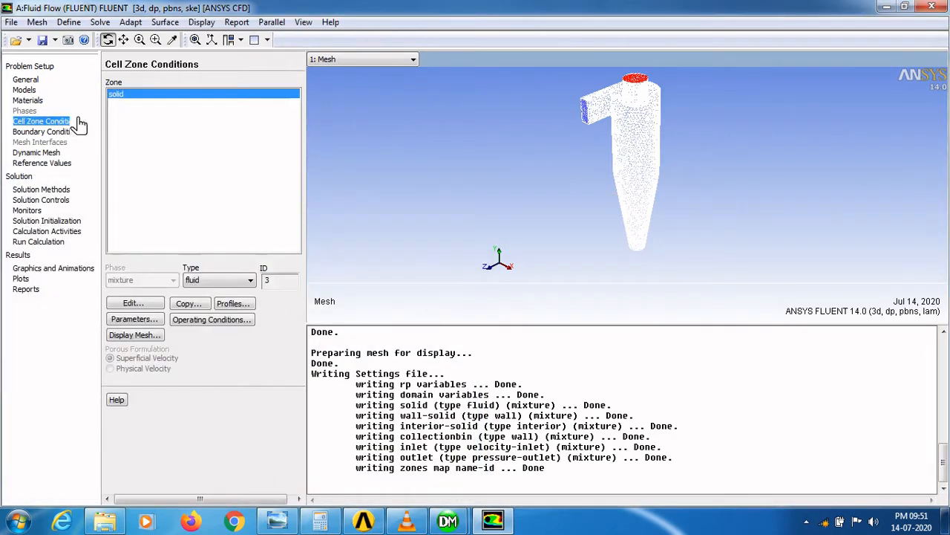
{"action": "left_click", "coordinate": [147, 305]}
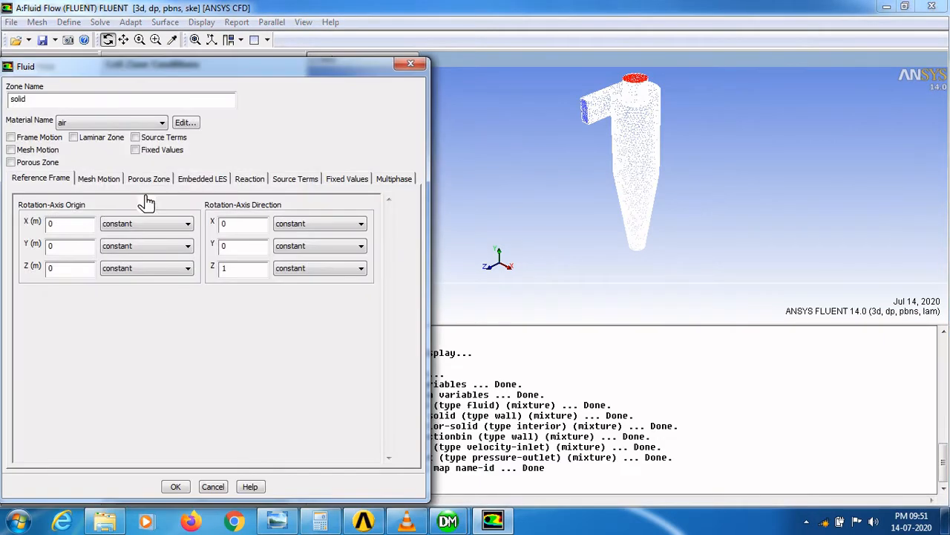
{"action": "left_click", "coordinate": [129, 125]}
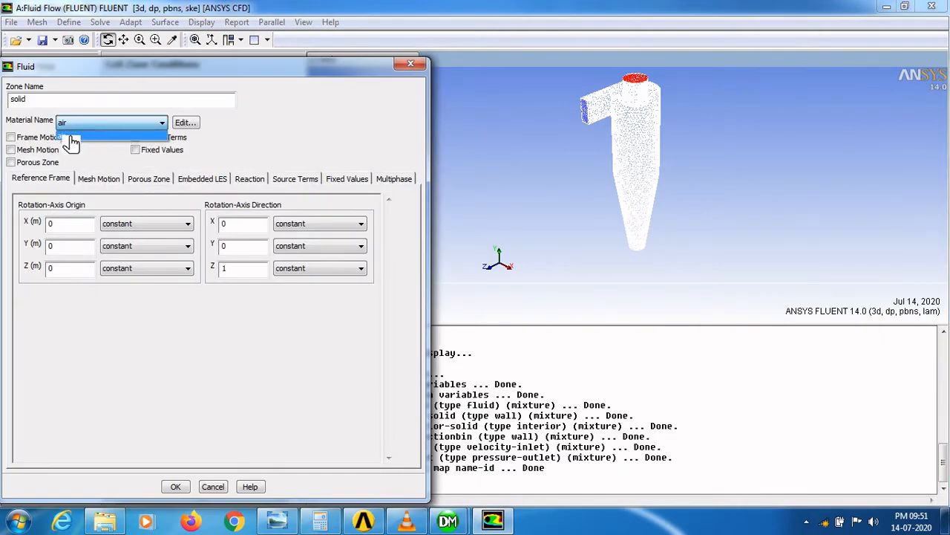
{"action": "left_click", "coordinate": [71, 141]}
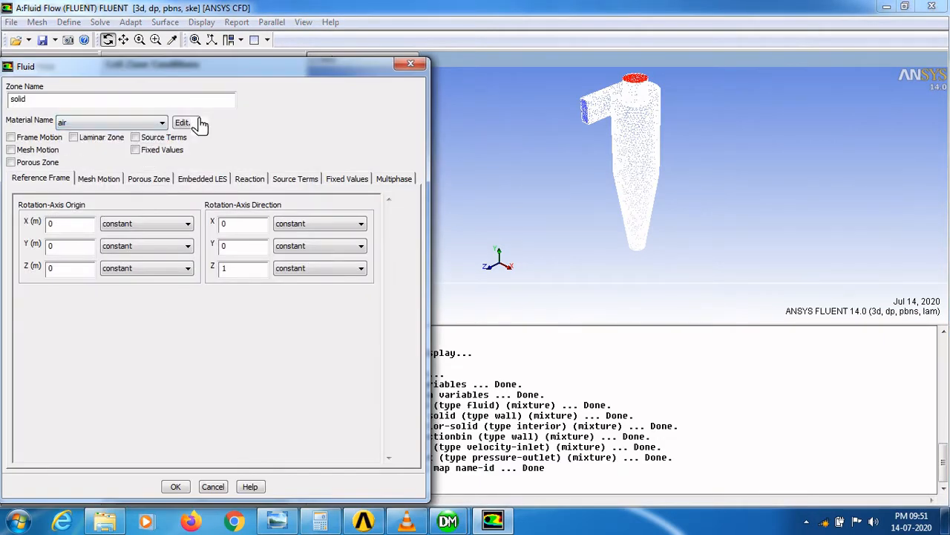
{"action": "left_click", "coordinate": [175, 487]}
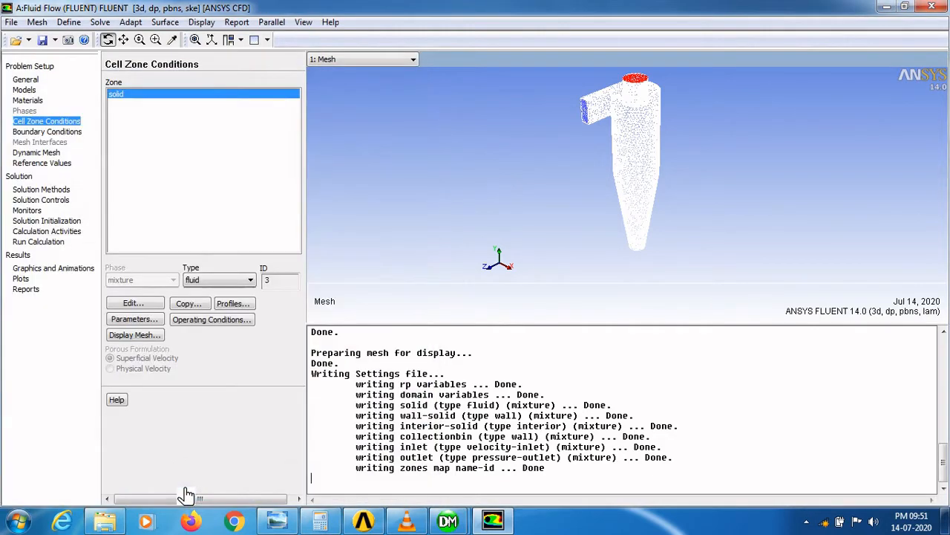
- Set the inlet velocity magnitude to 20 m/s with Intensity and Hydraulic Diameter turbulence specification, entering a hydraulic diameter
{"action": "left_click", "coordinate": [65, 132]}
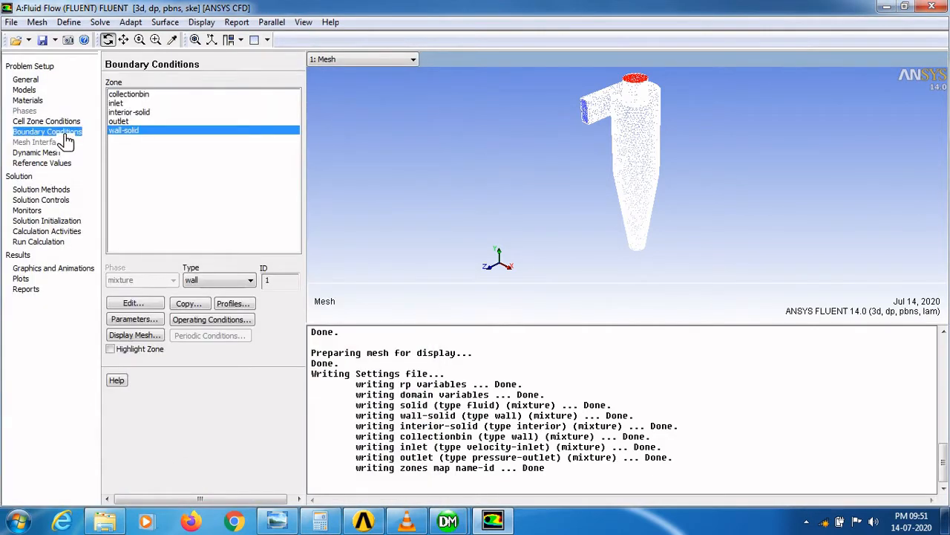
{"action": "left_click", "coordinate": [117, 104]}
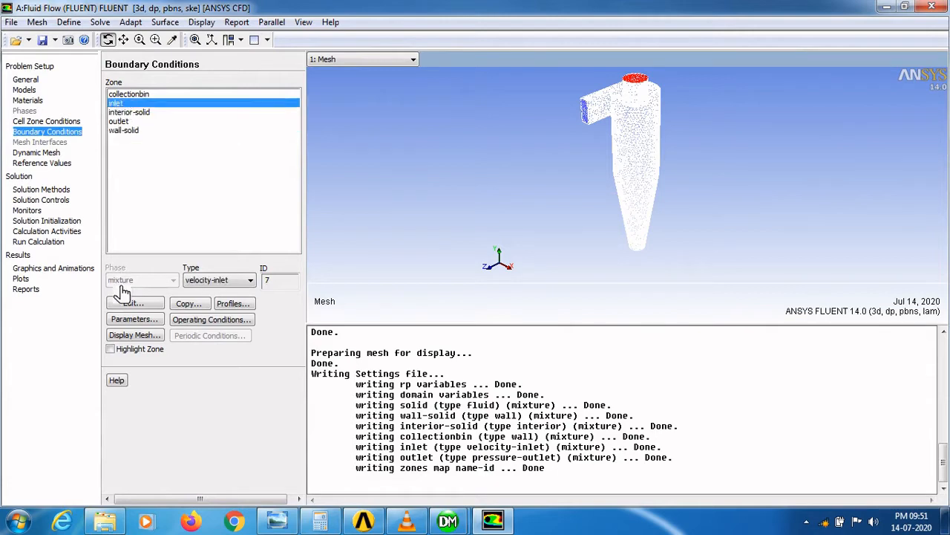
{"action": "left_click", "coordinate": [127, 304]}
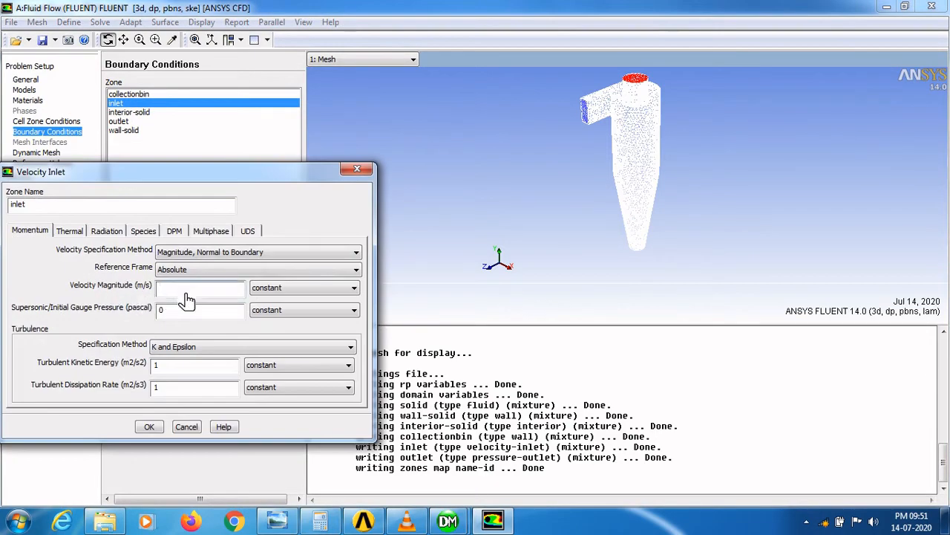
{"action": "left_click", "coordinate": [204, 355]}
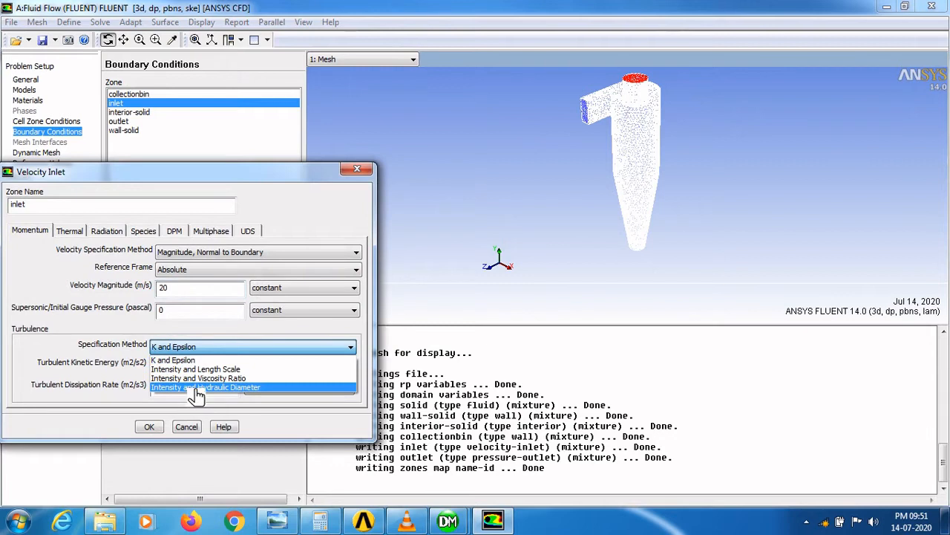
{"action": "left_click", "coordinate": [197, 387]}
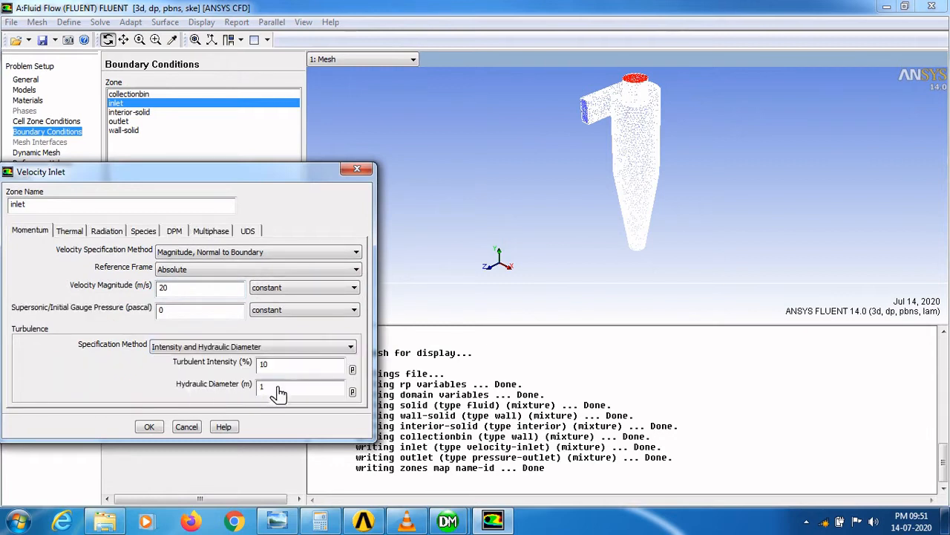
{"action": "double_click", "coordinate": [264, 399]}
{"action": "type", "text": "0.0857"}
{"action": "left_click", "coordinate": [150, 427]}
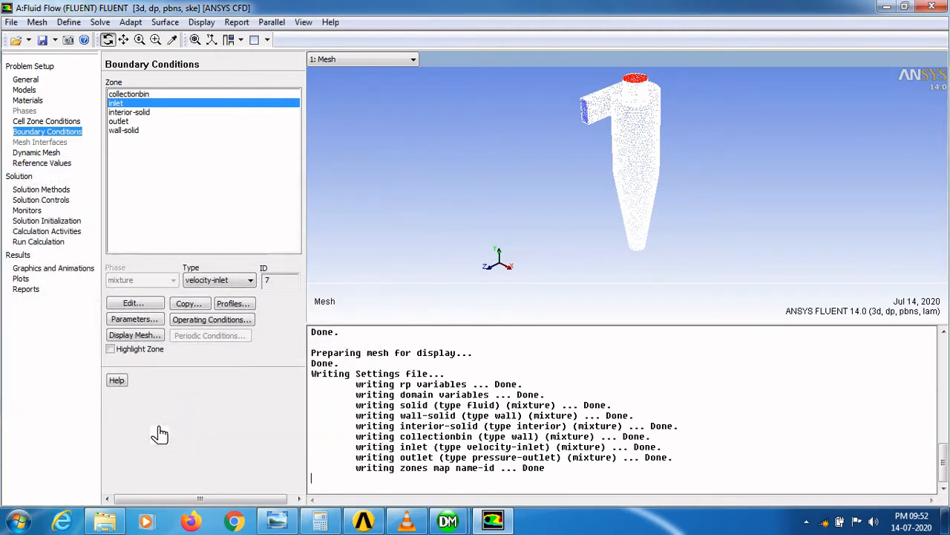
- Set the outlet's backflow turbulence to Intensity and Hydraulic Diameter with a 0.15 hydraulic diameter
{"action": "left_click", "coordinate": [128, 122]}
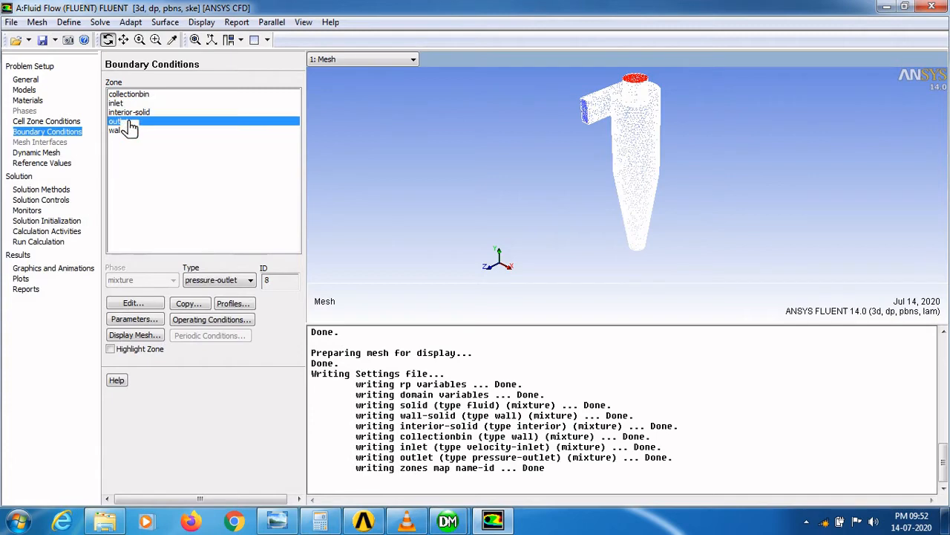
{"action": "left_click", "coordinate": [148, 304]}
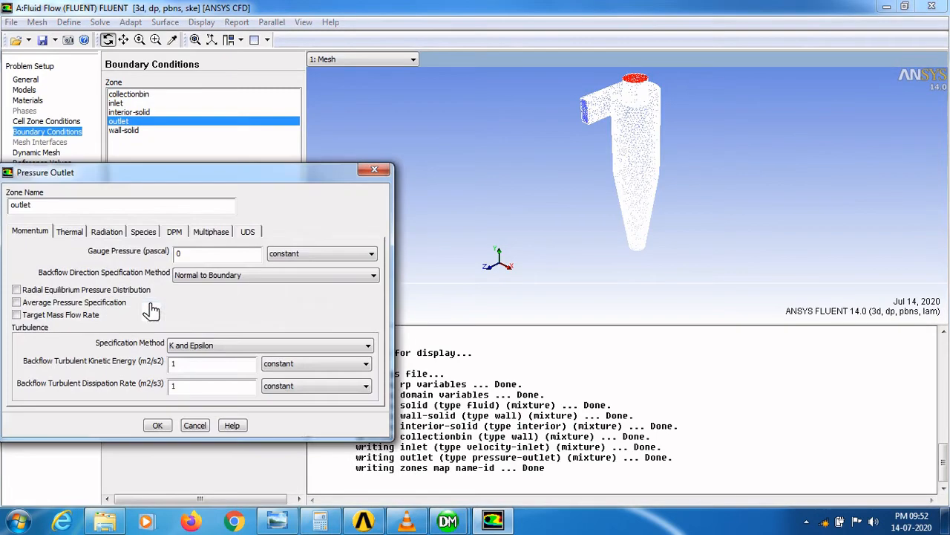
{"action": "left_click", "coordinate": [212, 347]}
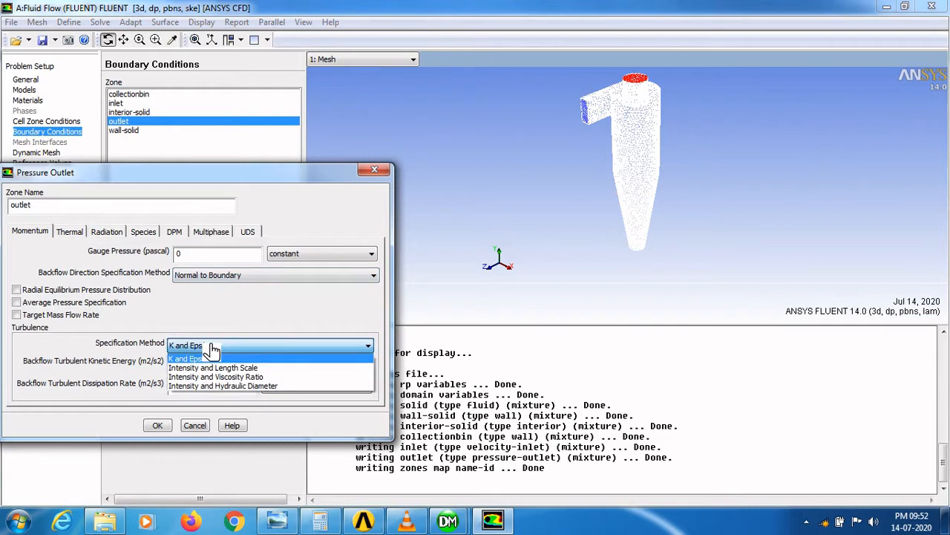
{"action": "left_click", "coordinate": [226, 385]}
{"action": "double_click", "coordinate": [253, 385]}
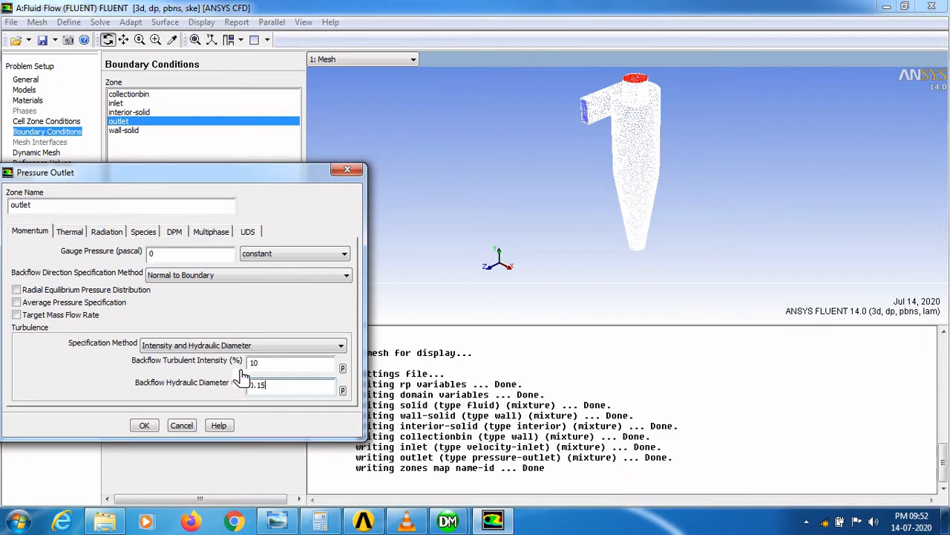
{"action": "left_click", "coordinate": [145, 427]}
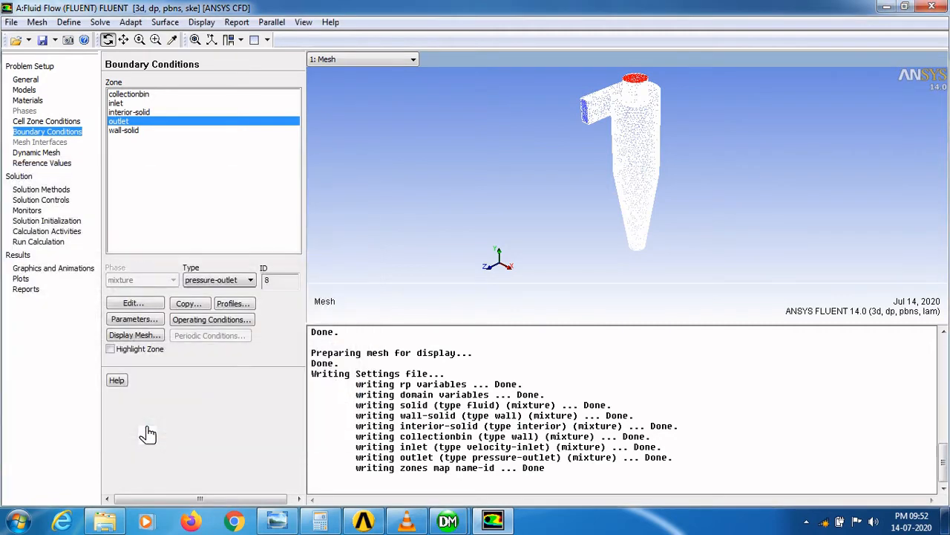
- Review the wall-solid and collectionbin wall boundary settings, accepting their stationary no-slip defaults
{"action": "left_click", "coordinate": [127, 130]}
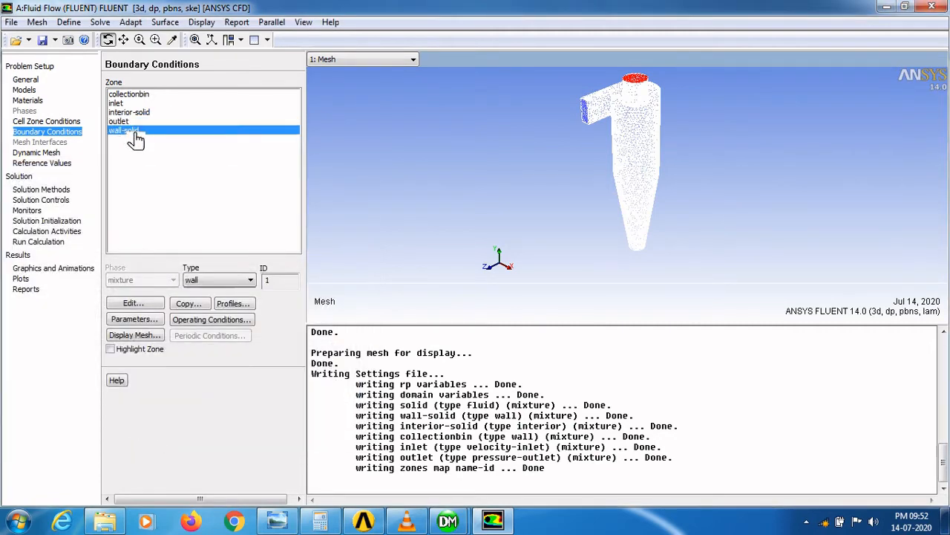
{"action": "left_click", "coordinate": [146, 305]}
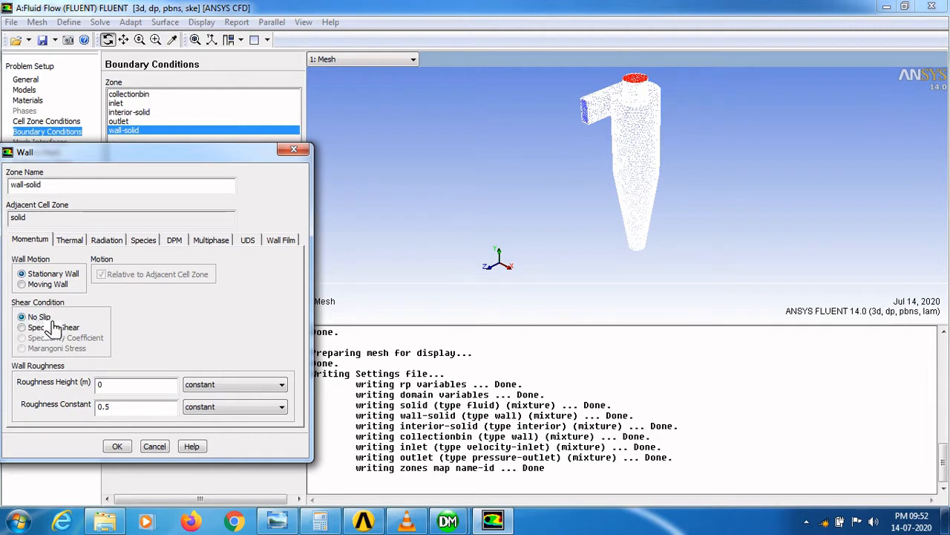
{"action": "left_click", "coordinate": [122, 448]}
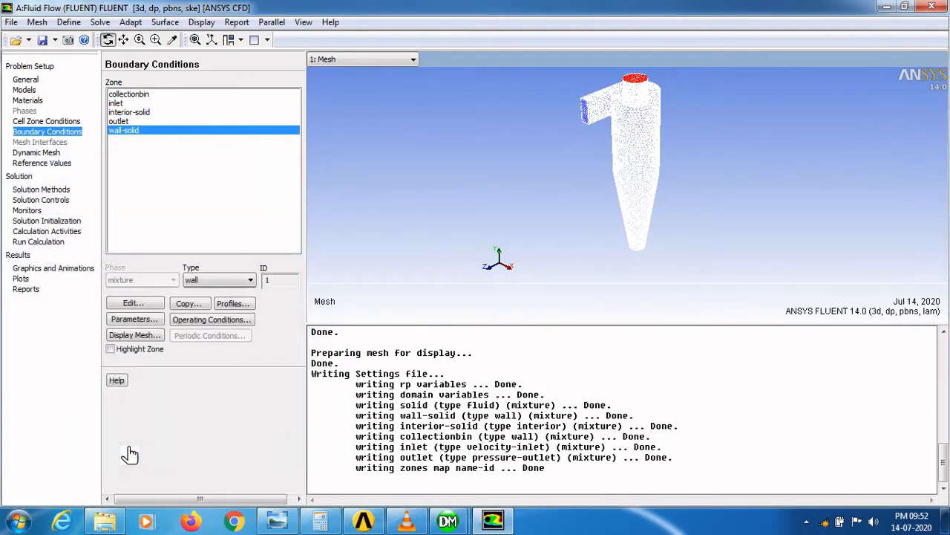
{"action": "left_click", "coordinate": [129, 95]}
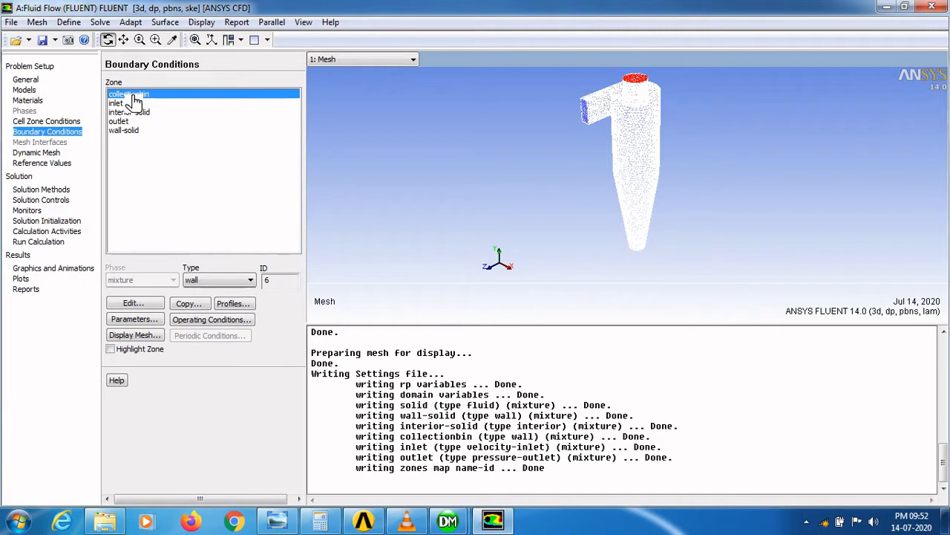
{"action": "left_click", "coordinate": [135, 304]}
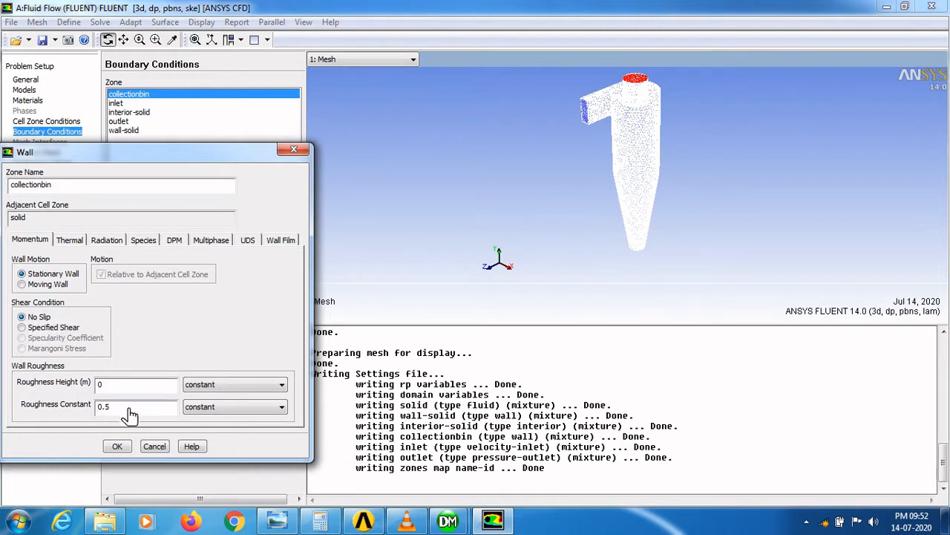
{"action": "left_click", "coordinate": [117, 445]}
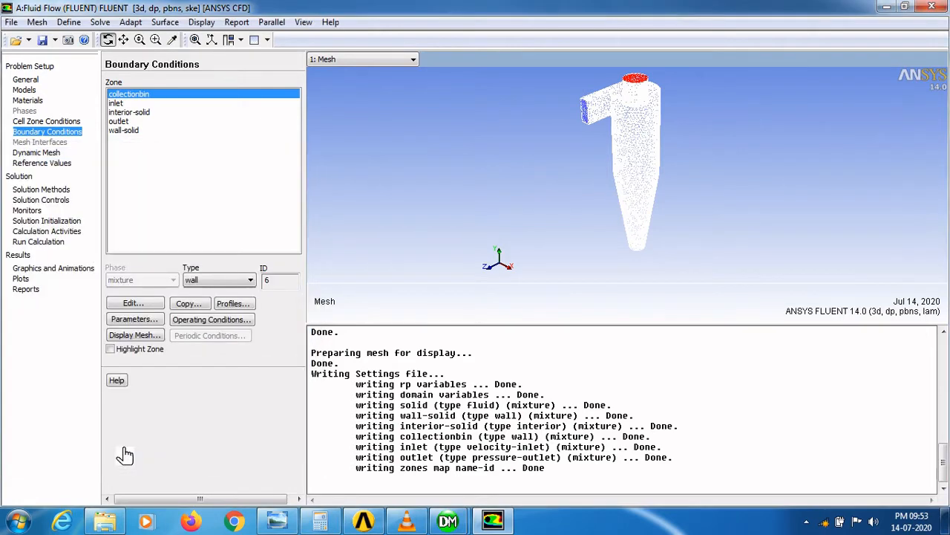
- Set turbulent kinetic energy and turbulent dissipation rate discretization to Second Order Upwind
{"action": "left_click", "coordinate": [60, 192]}
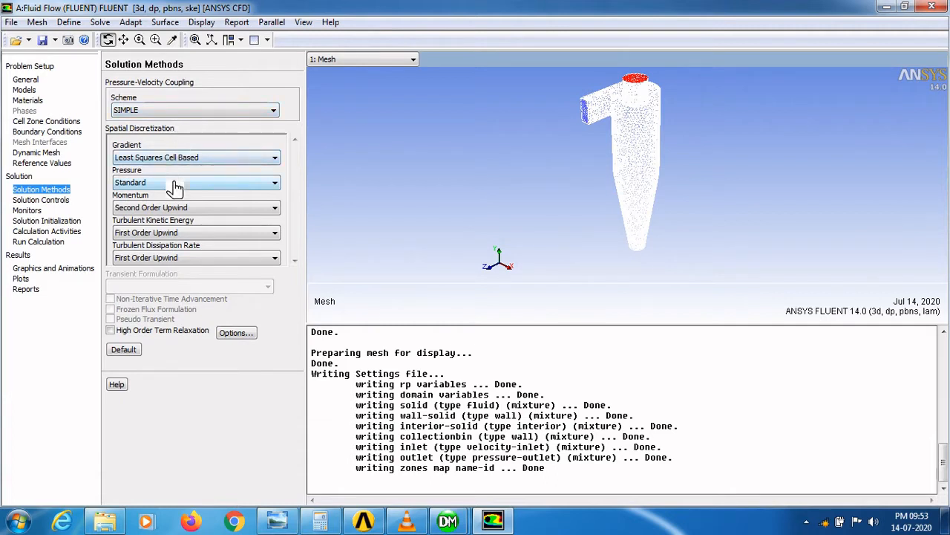
{"action": "left_click", "coordinate": [187, 234]}
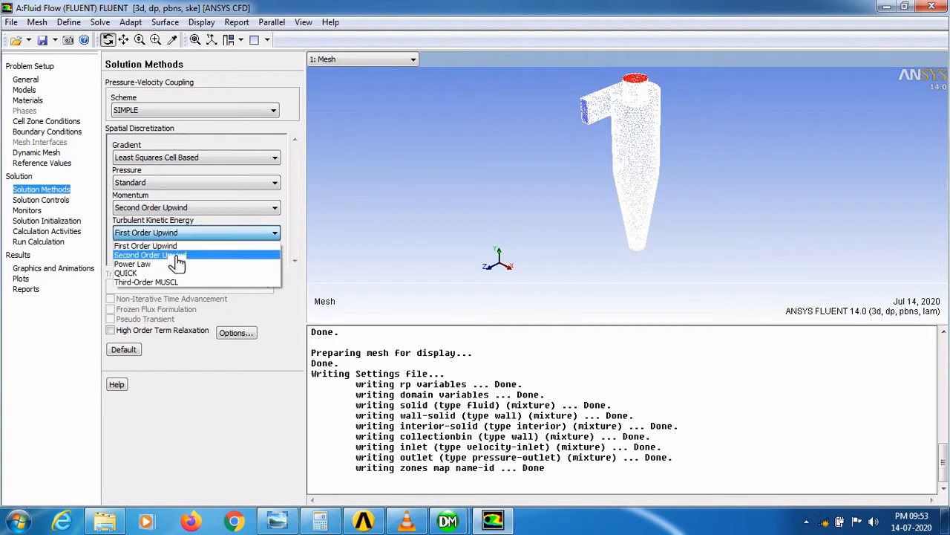
{"action": "left_click", "coordinate": [176, 259]}
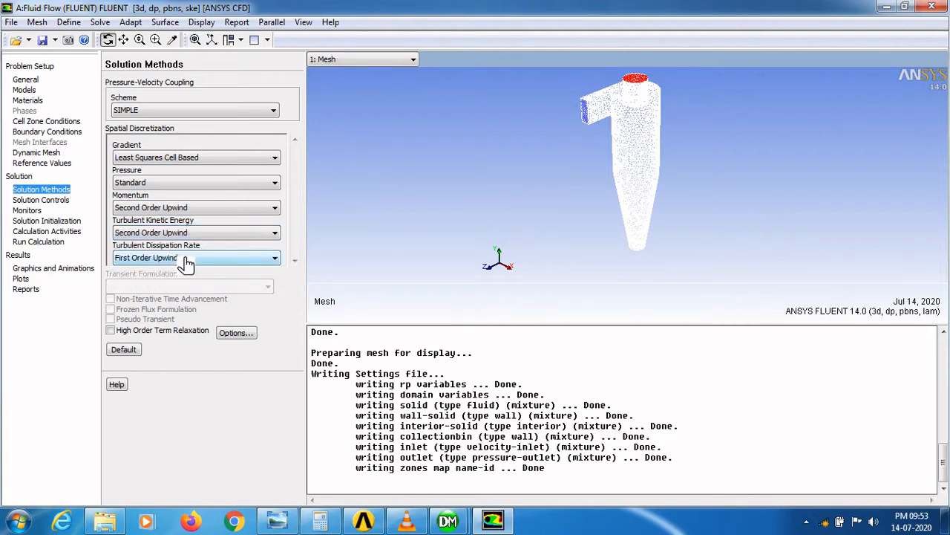
{"action": "left_click", "coordinate": [188, 259]}
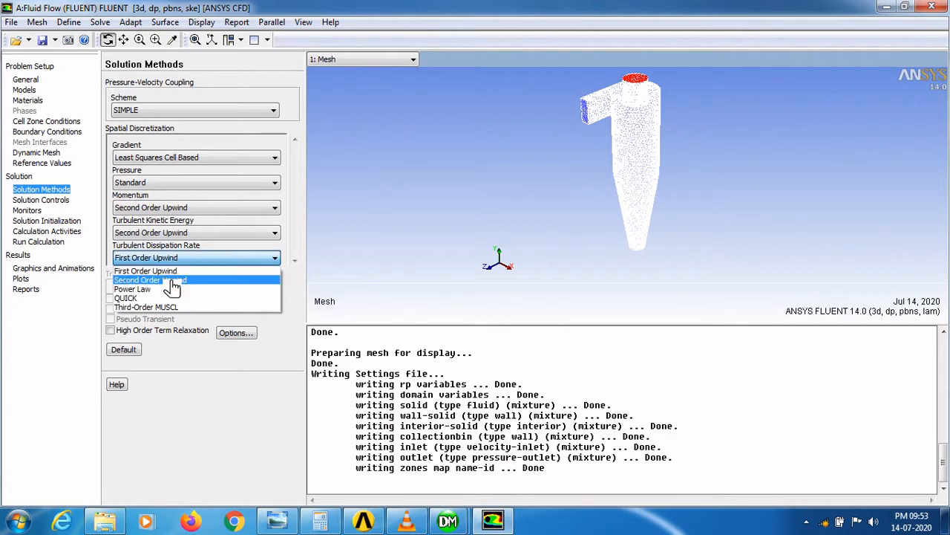
{"action": "left_click", "coordinate": [172, 281]}
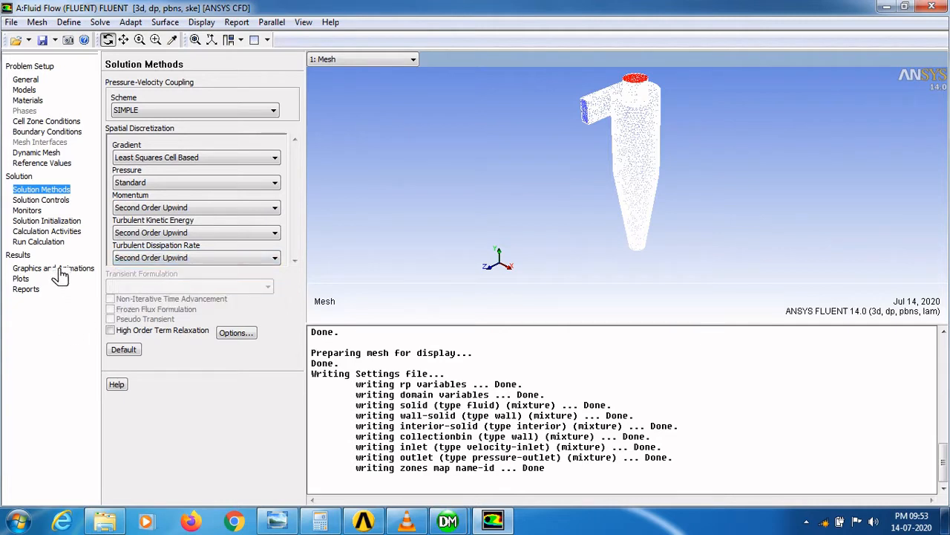
- Initialize the solution with Standard Initialization computed from the inlet
{"action": "left_click", "coordinate": [57, 225]}
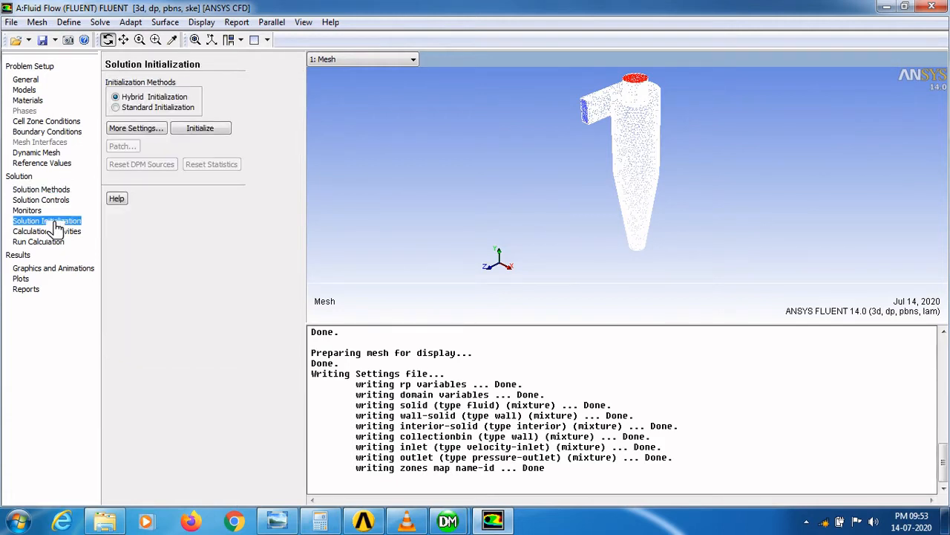
{"action": "left_click", "coordinate": [116, 108]}
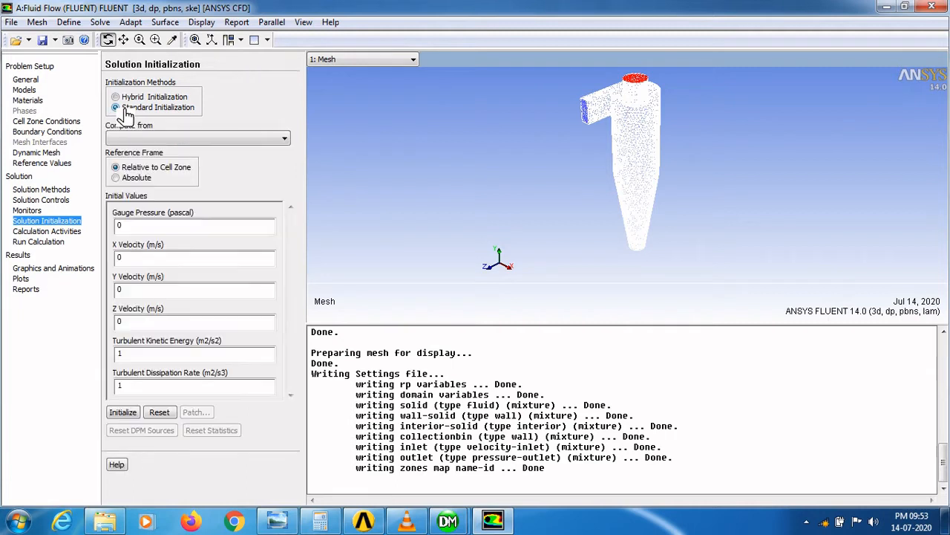
{"action": "left_click", "coordinate": [156, 140]}
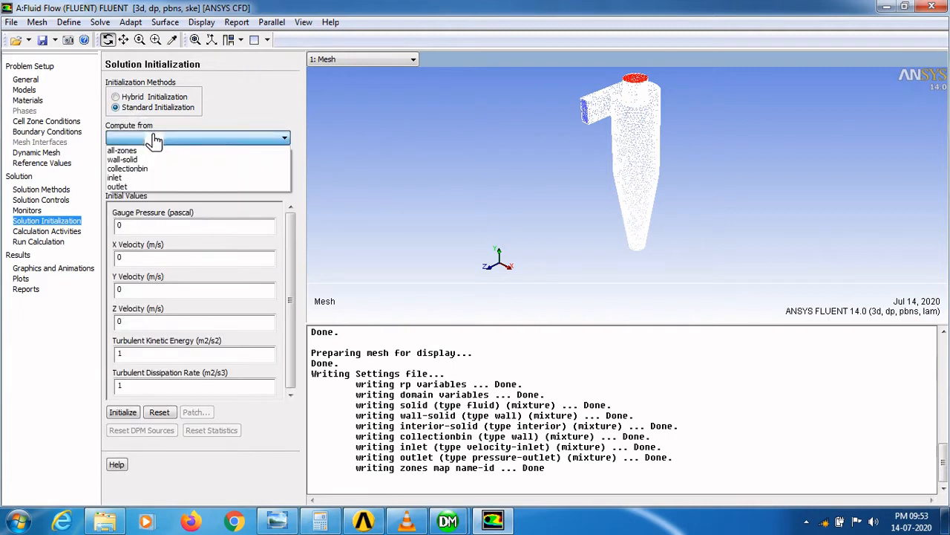
{"action": "left_click", "coordinate": [127, 179]}
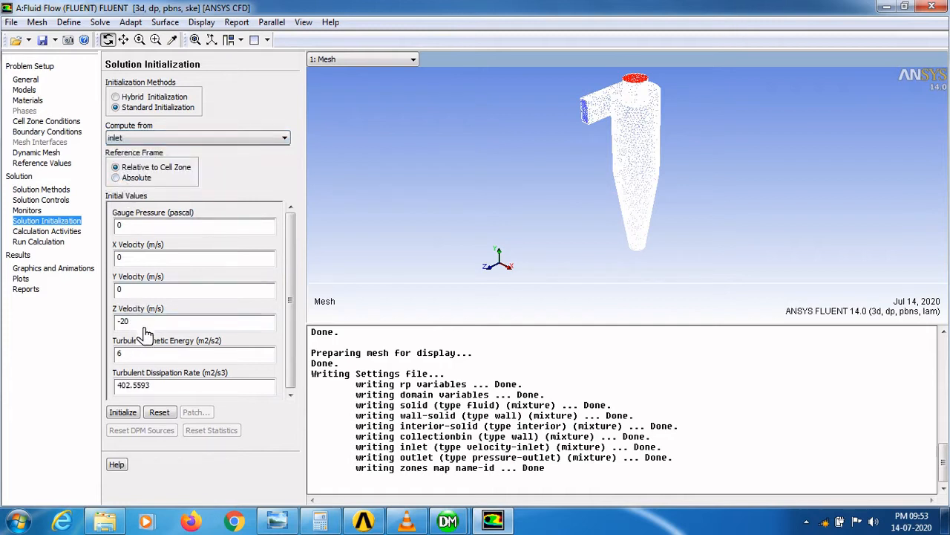
{"action": "left_click", "coordinate": [130, 421]}
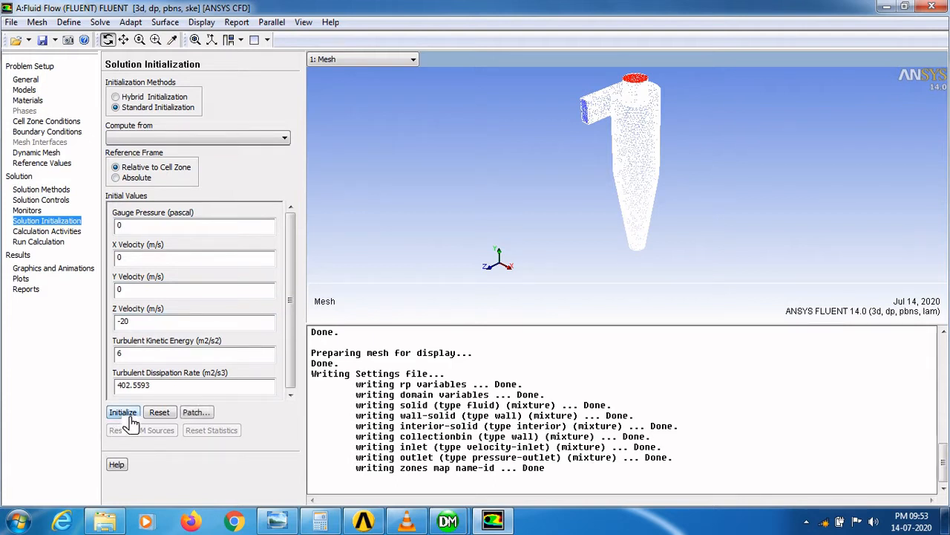
- Patch the solid zone's Z Velocity with a value of -20 m/s
{"action": "left_click", "coordinate": [196, 412]}
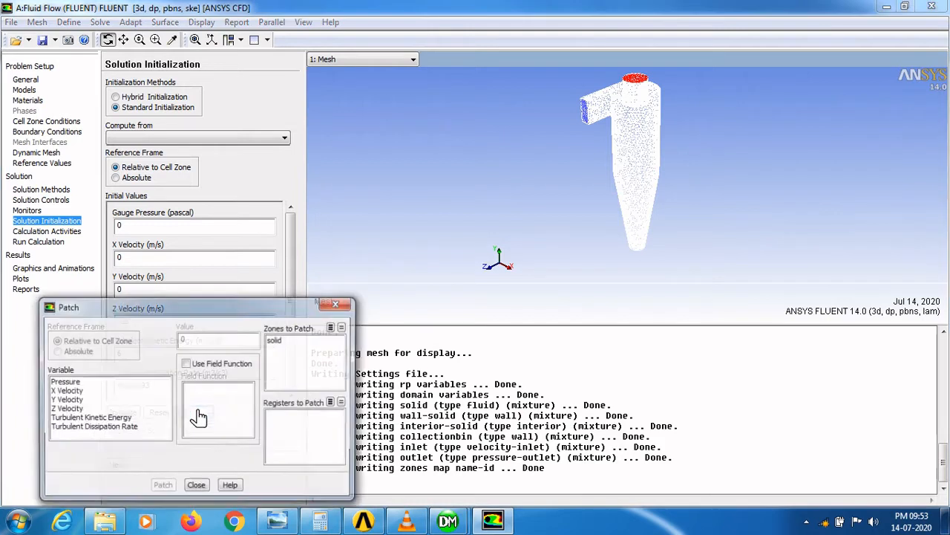
{"action": "left_click", "coordinate": [74, 409]}
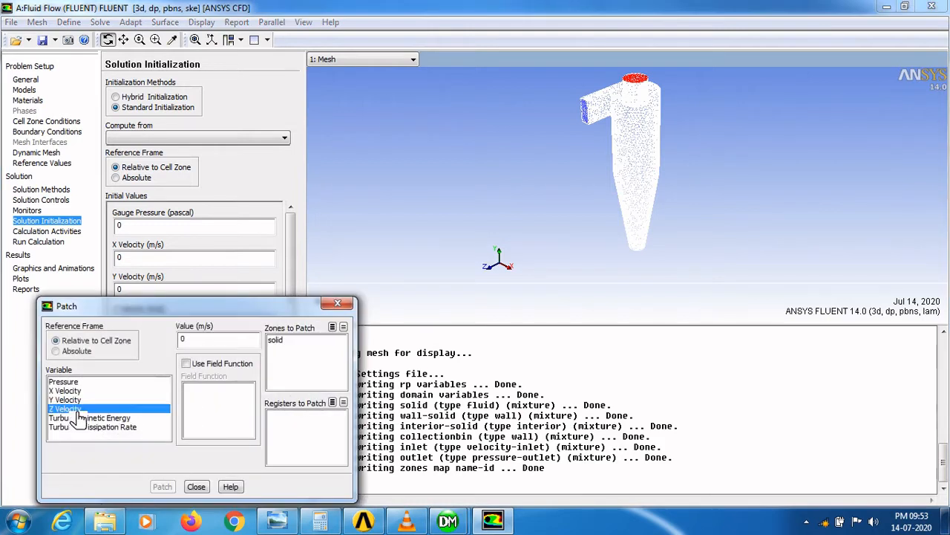
{"action": "double_click", "coordinate": [183, 340]}
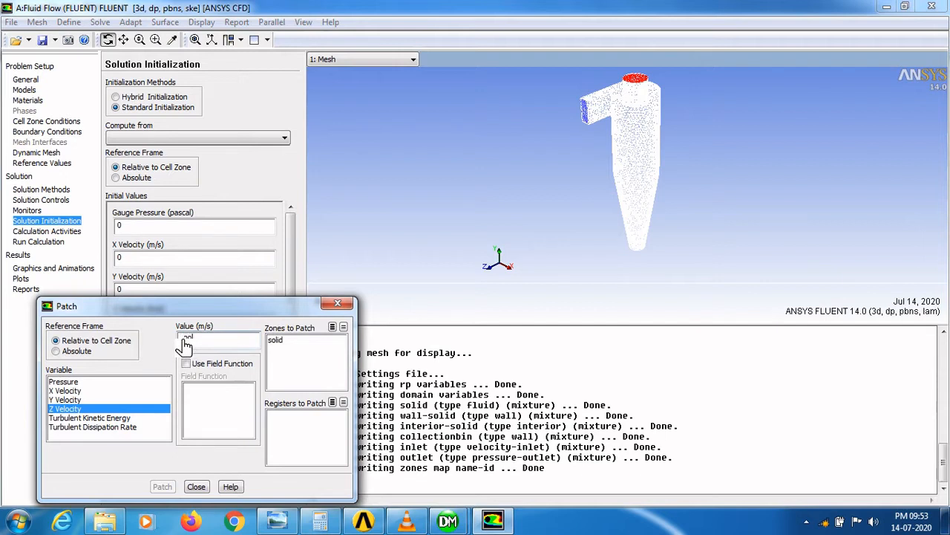
{"action": "left_click", "coordinate": [276, 343]}
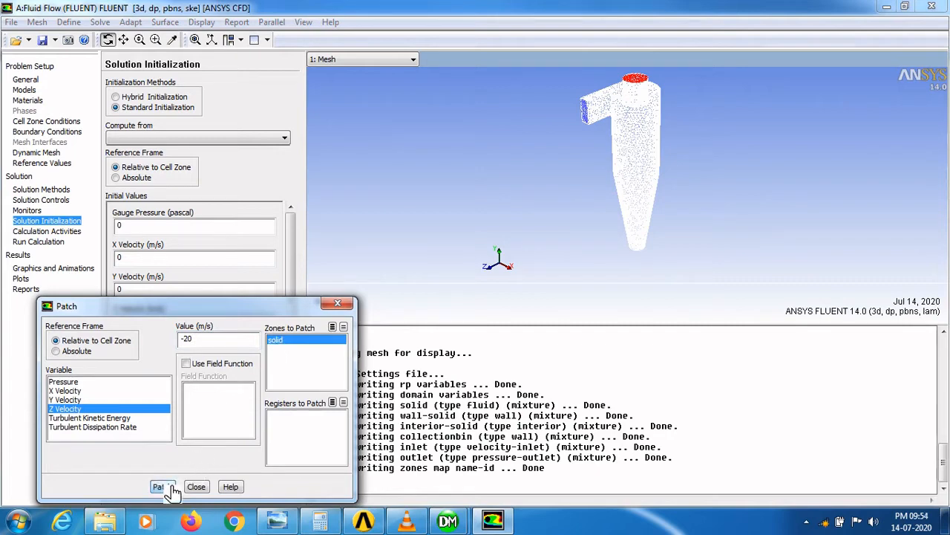
{"action": "left_click", "coordinate": [160, 487]}
{"action": "left_click", "coordinate": [196, 487]}
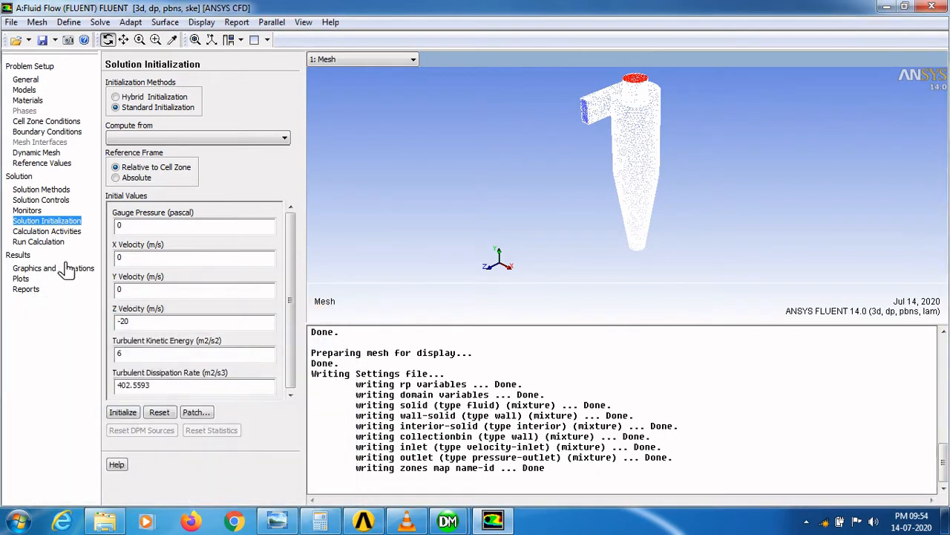
- Run the calculation for 500 iterations and dismiss the completion message
{"action": "left_click", "coordinate": [50, 243]}
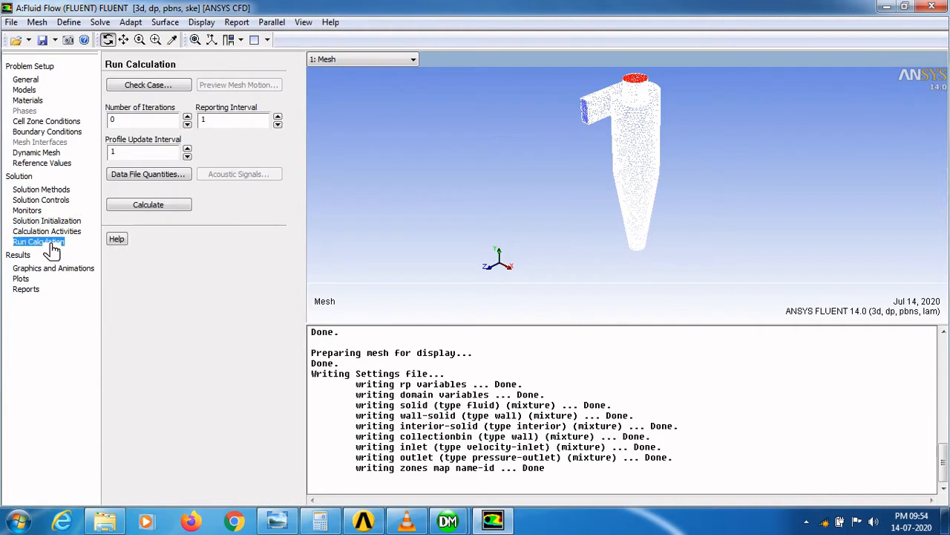
{"action": "double_click", "coordinate": [114, 121]}
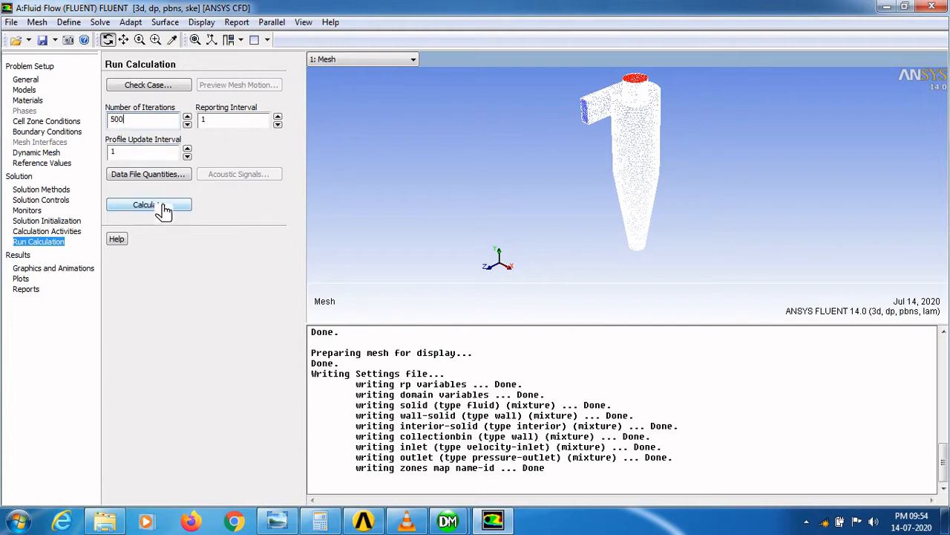
{"action": "left_click", "coordinate": [161, 209]}
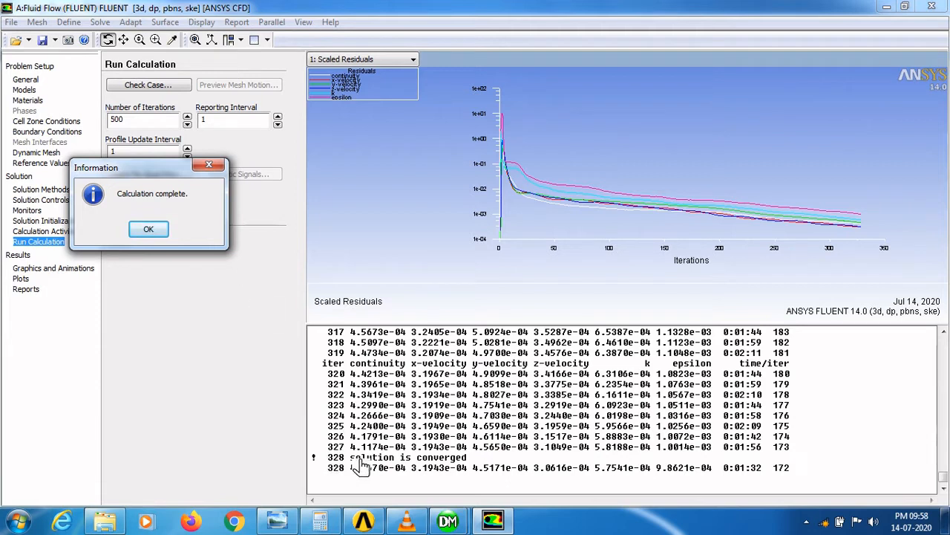
{"action": "left_click_drag", "start_coordinate": [352, 458], "coordinate": [470, 459]}
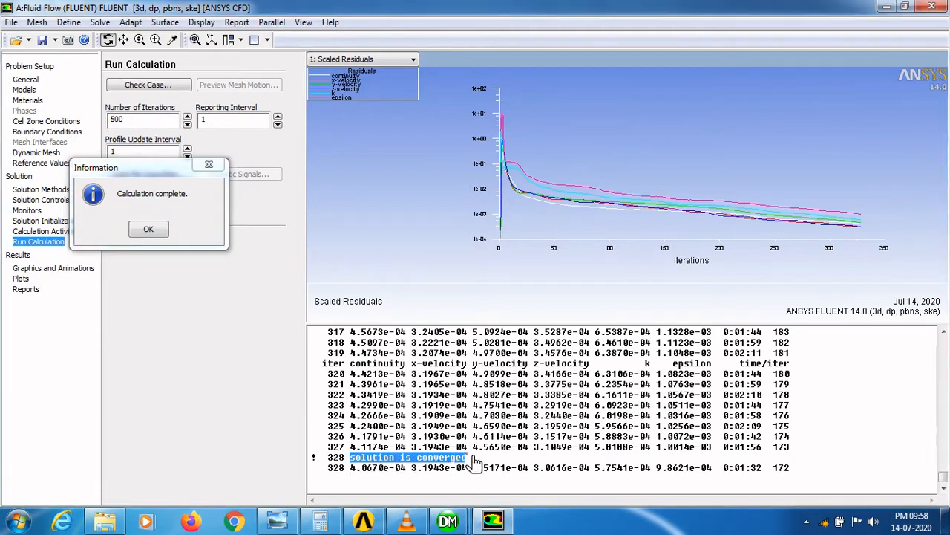
{"action": "left_click", "coordinate": [161, 230]}
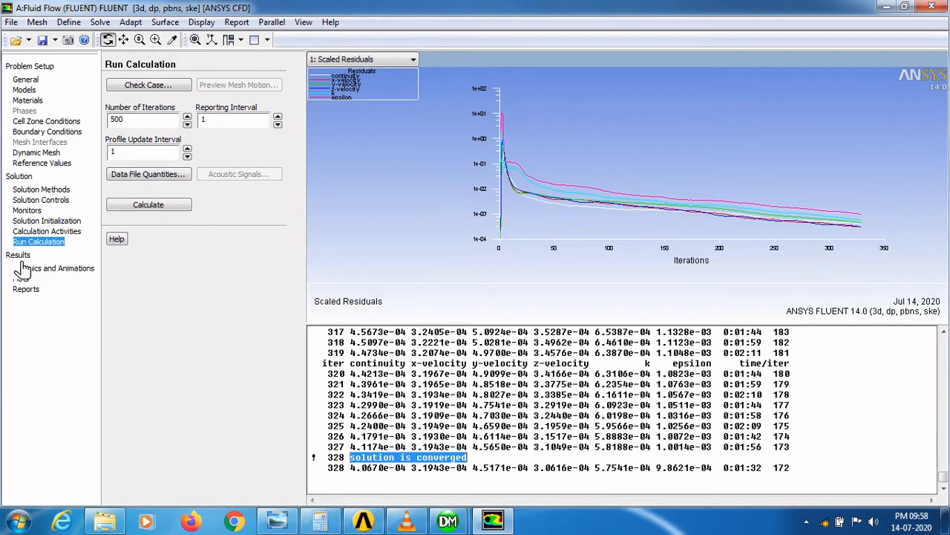
- Display filled static pressure contours on collectionbin, inlet, interior-solid, outlet and wall-solid surfaces
{"action": "left_click", "coordinate": [68, 272]}
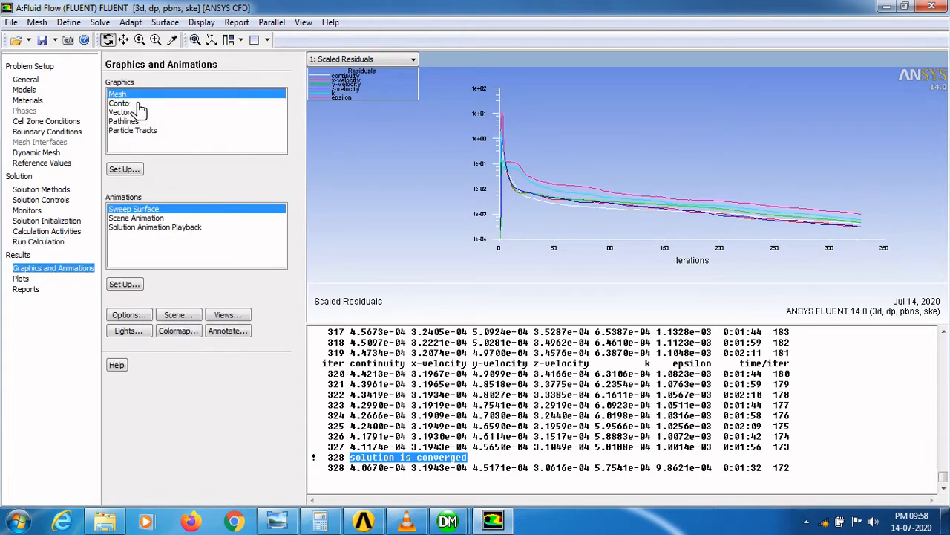
{"action": "double_click", "coordinate": [138, 105]}
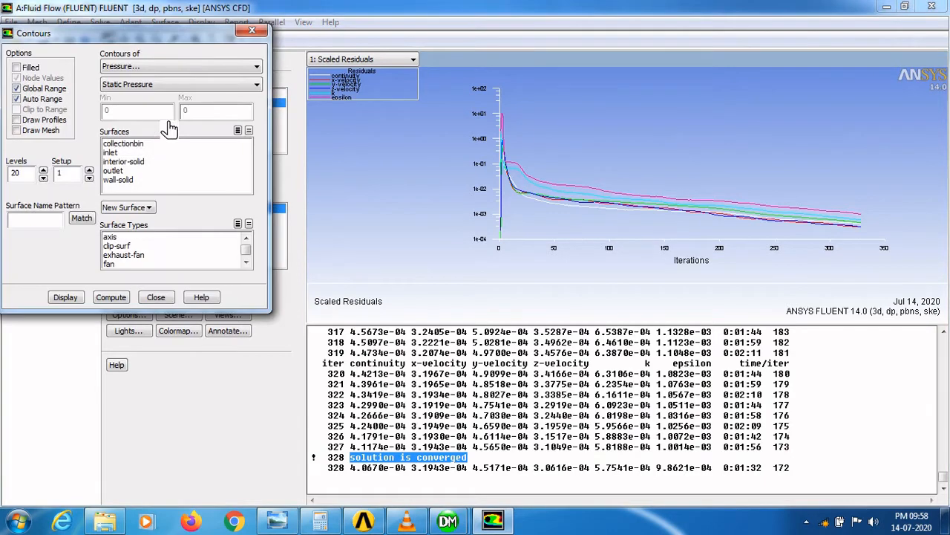
{"action": "left_click_drag", "start_coordinate": [178, 36], "coordinate": [236, 130]}
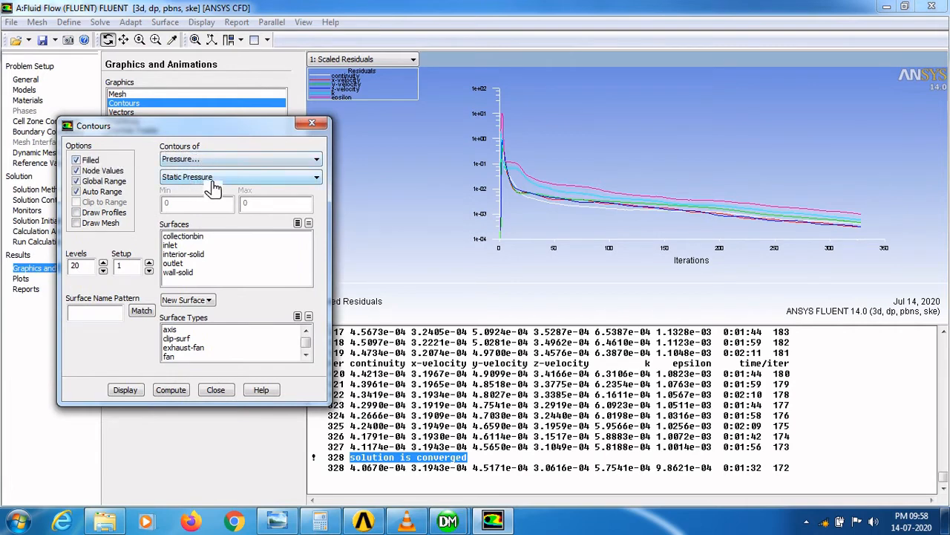
{"action": "left_click", "coordinate": [189, 236]}
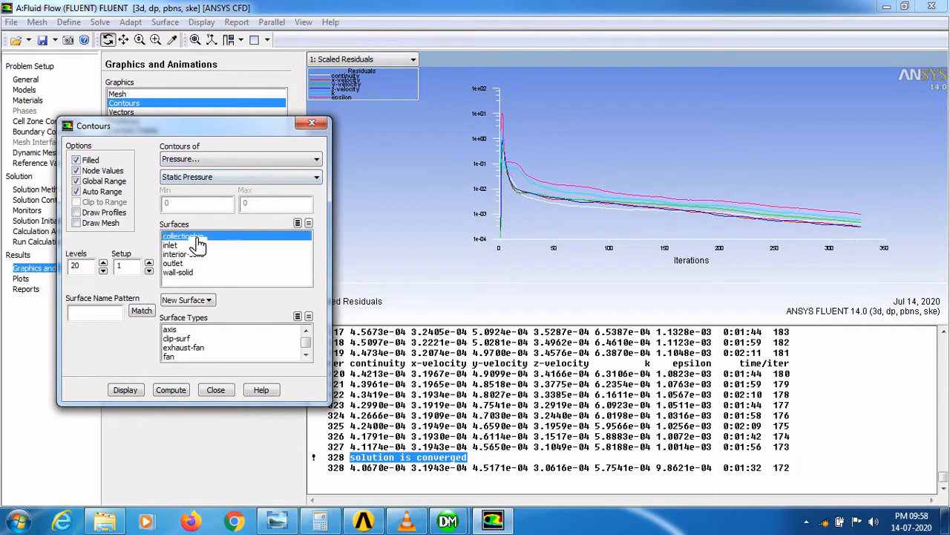
{"action": "left_click", "coordinate": [181, 246]}
{"action": "left_click", "coordinate": [186, 255]}
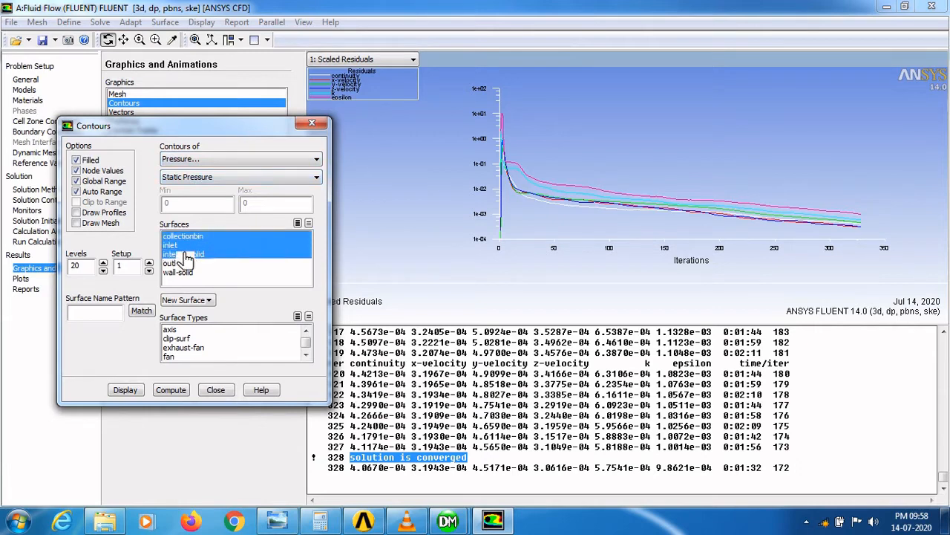
{"action": "left_click", "coordinate": [187, 264]}
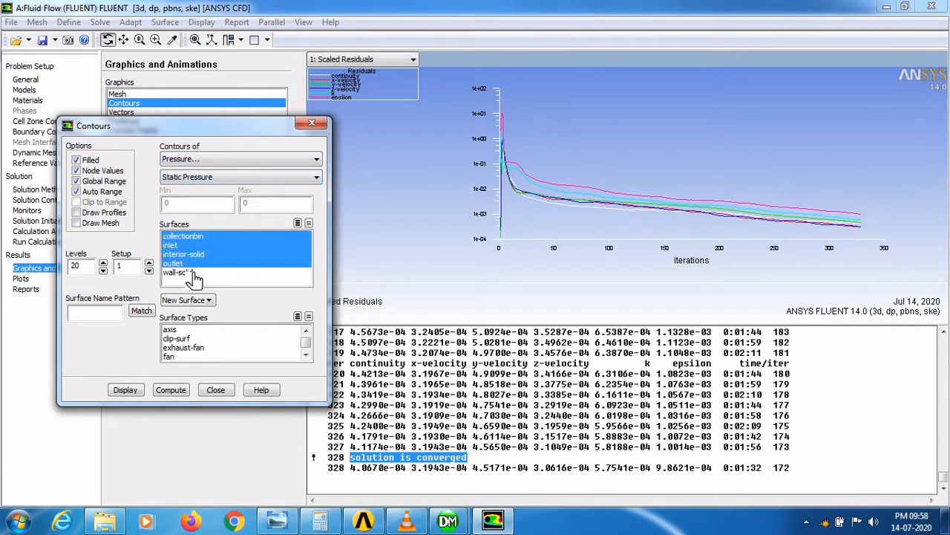
{"action": "left_click", "coordinate": [194, 273]}
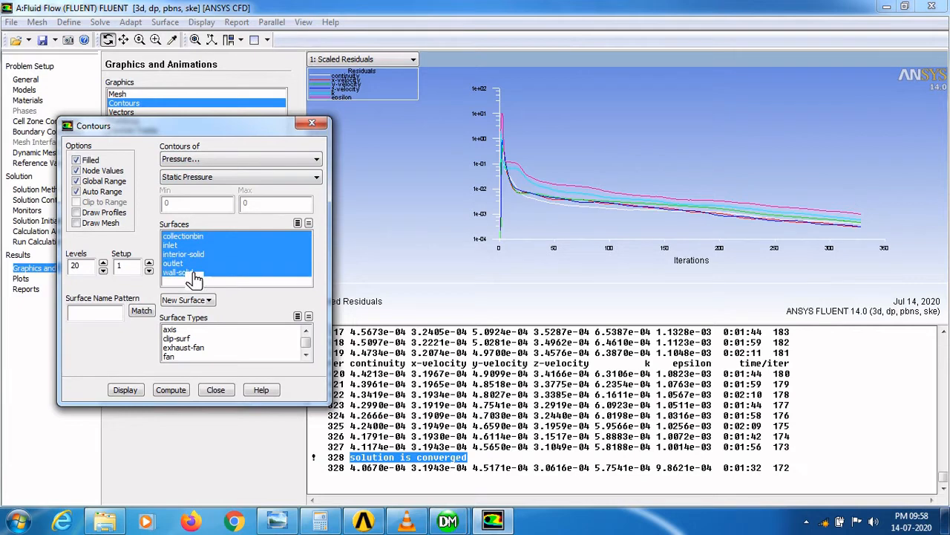
{"action": "left_click", "coordinate": [133, 395]}
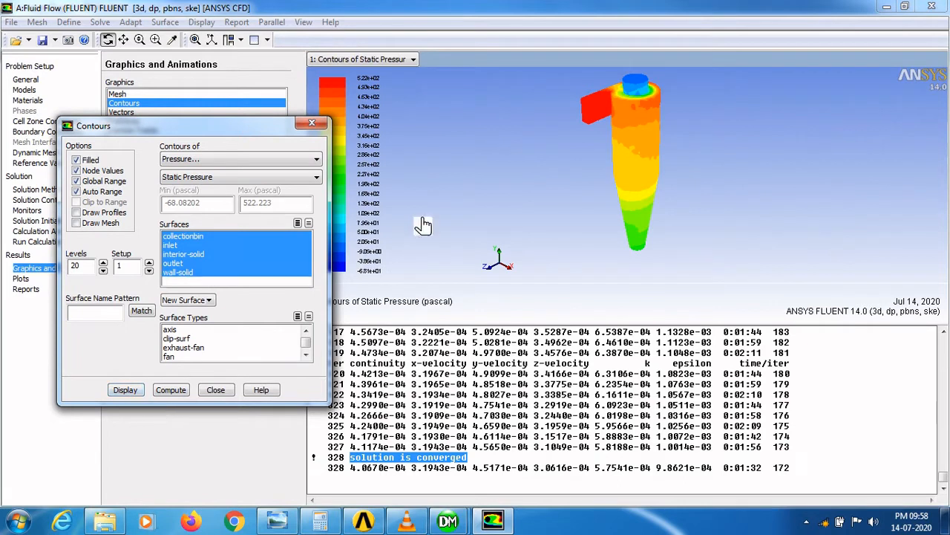
{"action": "left_click_drag", "start_coordinate": [609, 147], "coordinate": [647, 145]}
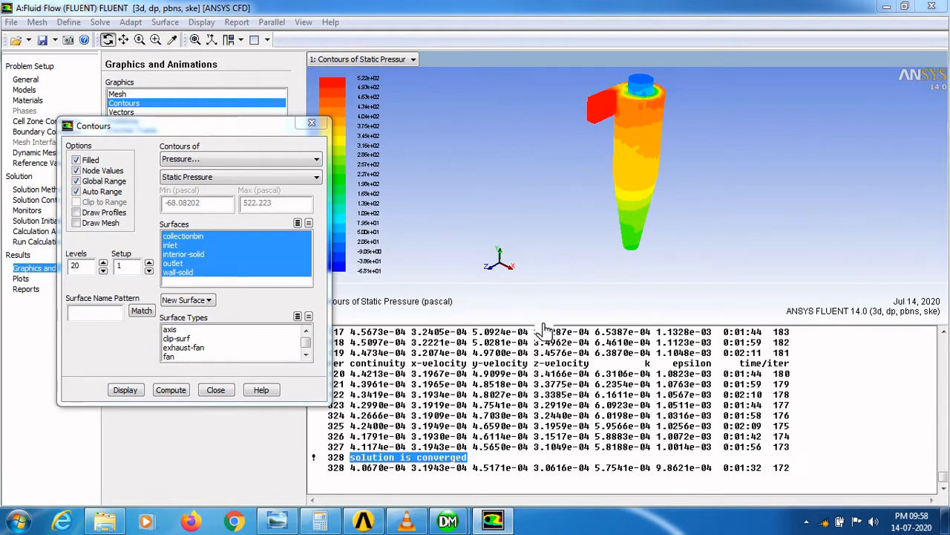
{"action": "left_click_drag", "start_coordinate": [545, 327], "coordinate": [552, 365]}
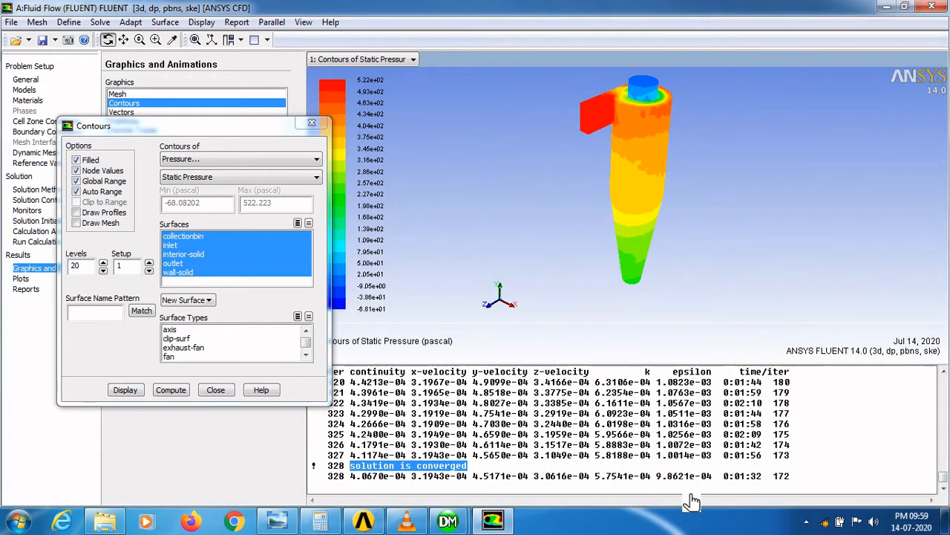
{"action": "left_click", "coordinate": [688, 457]}
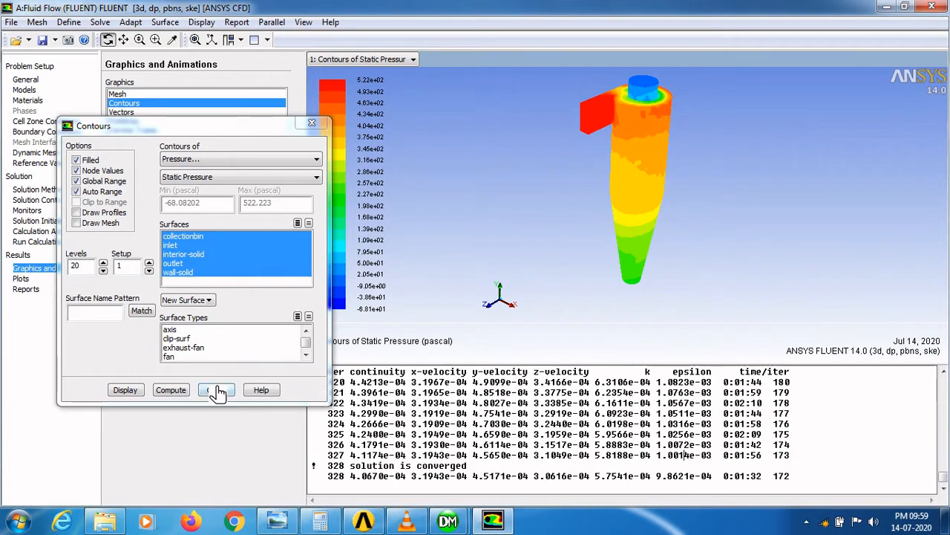
- Start a new plane surface, setting x0 to 1 and x1, x2, y0 and y1 to 0
{"action": "left_click", "coordinate": [170, 23]}
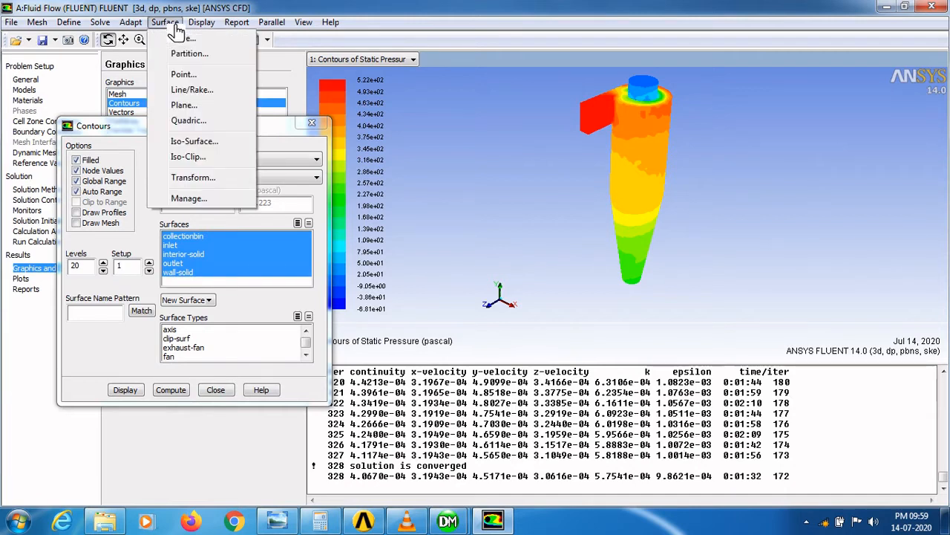
{"action": "left_click", "coordinate": [192, 109]}
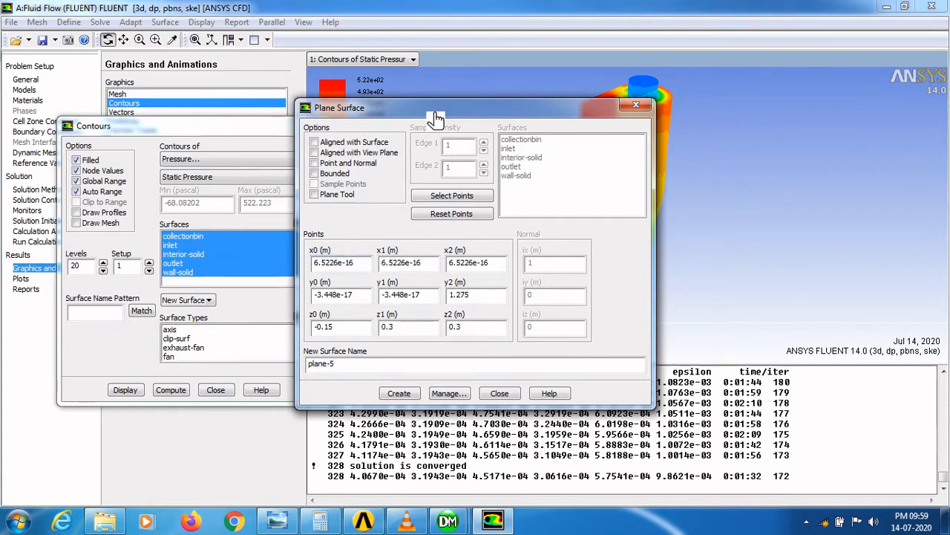
{"action": "left_click_drag", "start_coordinate": [437, 118], "coordinate": [332, 122]}
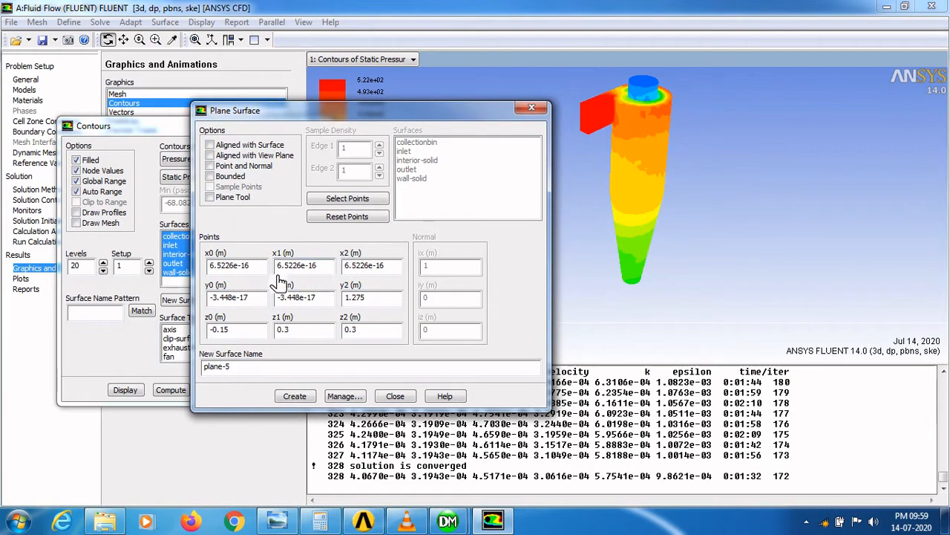
{"action": "left_click_drag", "start_coordinate": [252, 268], "coordinate": [211, 275]}
{"action": "type", "text": "1"}
{"action": "left_click_drag", "start_coordinate": [326, 267], "coordinate": [280, 273]}
{"action": "type", "text": "0"}
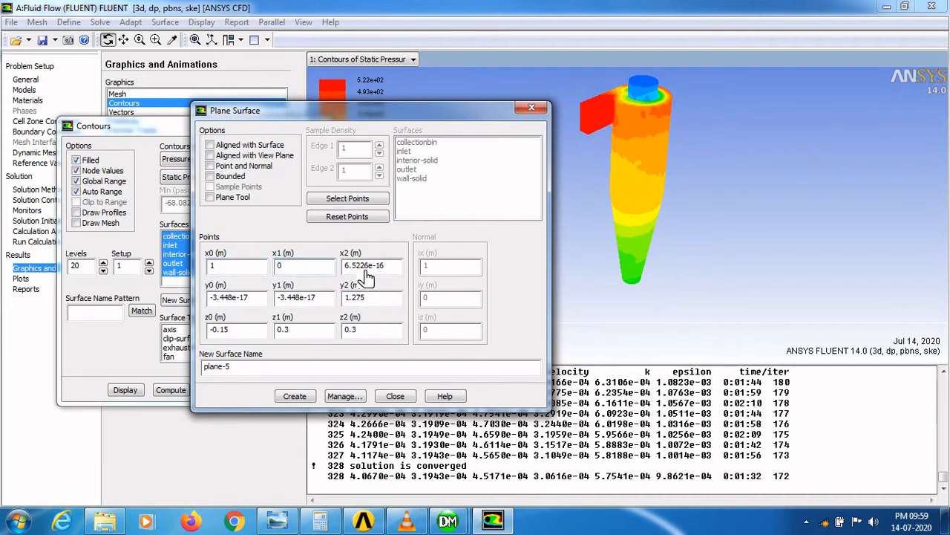
{"action": "left_click_drag", "start_coordinate": [389, 271], "coordinate": [350, 277]}
{"action": "type", "text": "0"}
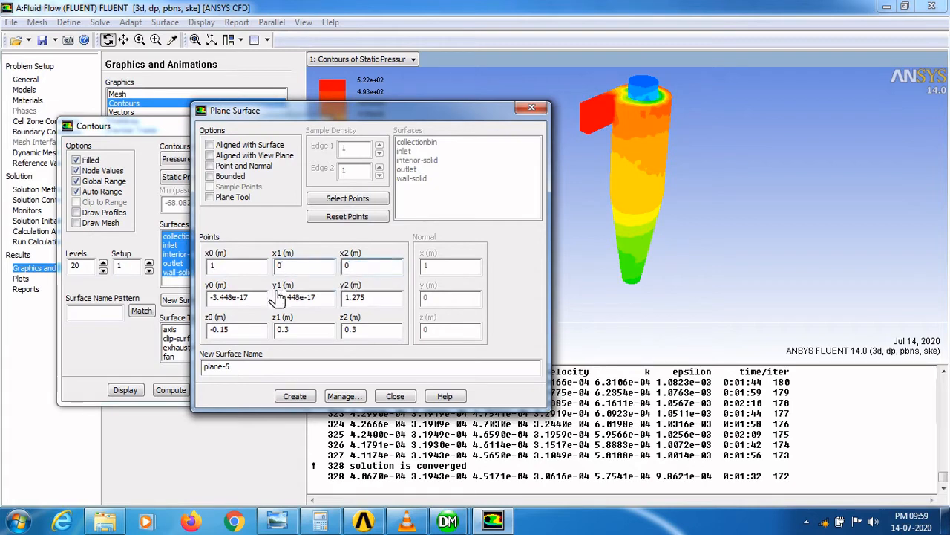
{"action": "left_click_drag", "start_coordinate": [262, 300], "coordinate": [202, 308]}
{"action": "type", "text": "0"}
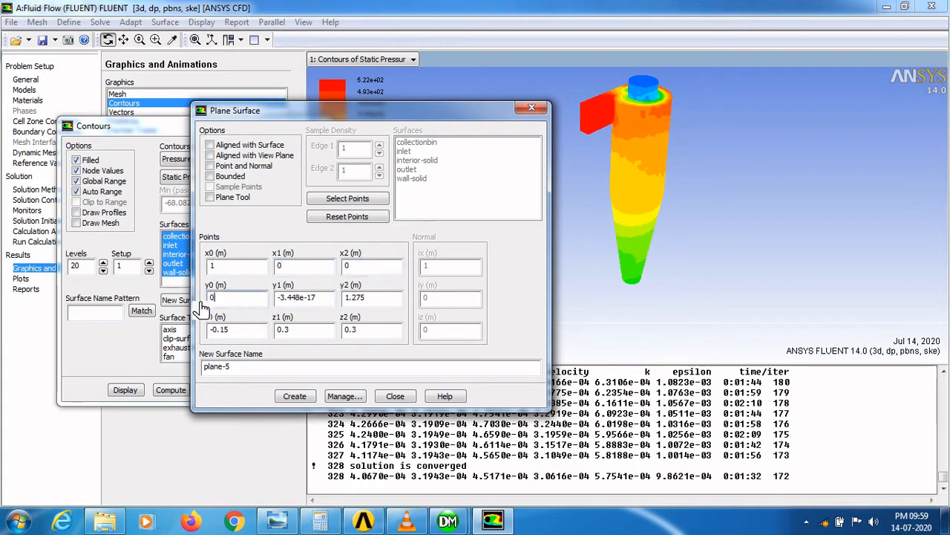
{"action": "left_click_drag", "start_coordinate": [334, 302], "coordinate": [270, 303]}
{"action": "type", "text": "0"}
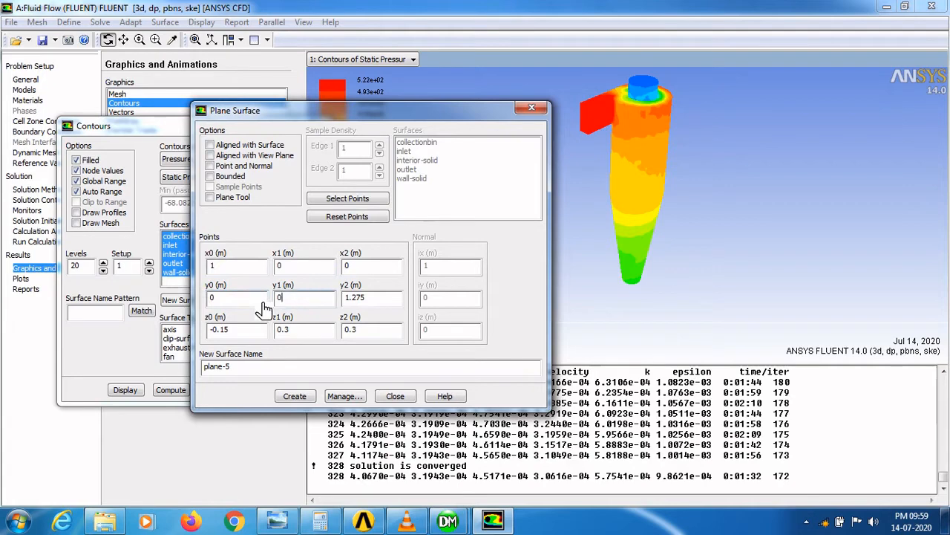
- Set the plane's y2 to 1.5 and z0, z1, z2 to 0, then create the plane surface
{"action": "left_click", "coordinate": [383, 303]}
{"action": "left_click_drag", "start_coordinate": [384, 304], "coordinate": [343, 306]}
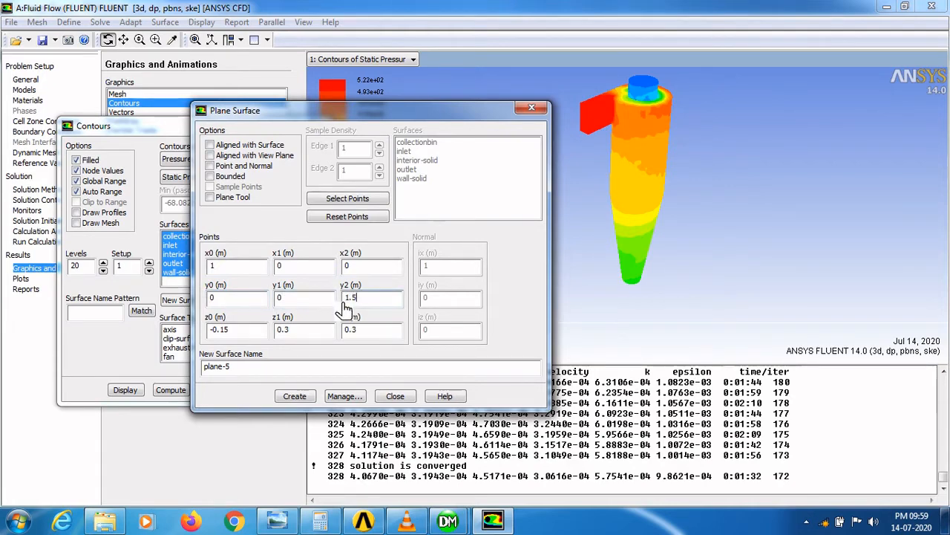
{"action": "type", "text": "1.5"}
{"action": "left_click_drag", "start_coordinate": [266, 332], "coordinate": [204, 335]}
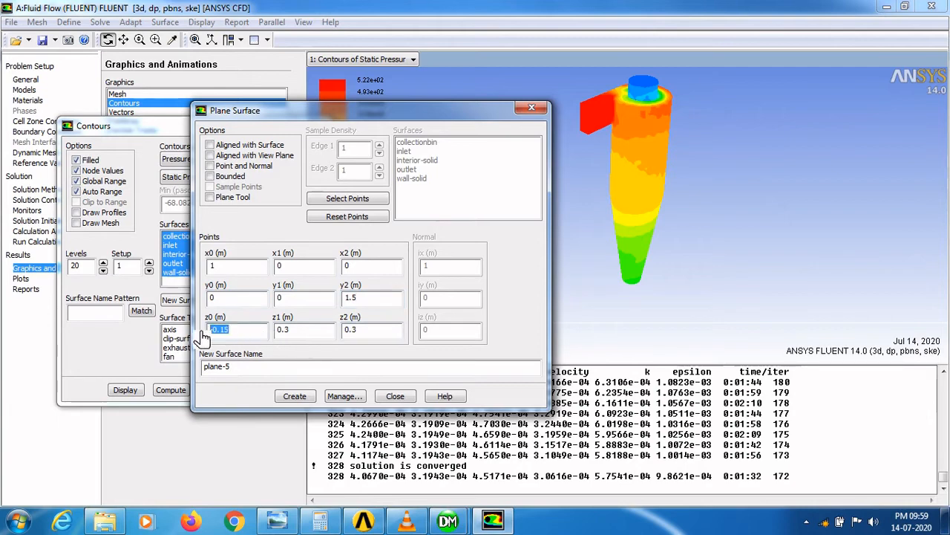
{"action": "type", "text": "0"}
{"action": "left_click_drag", "start_coordinate": [305, 336], "coordinate": [268, 343]}
{"action": "type", "text": "0"}
{"action": "left_click_drag", "start_coordinate": [379, 335], "coordinate": [308, 338]}
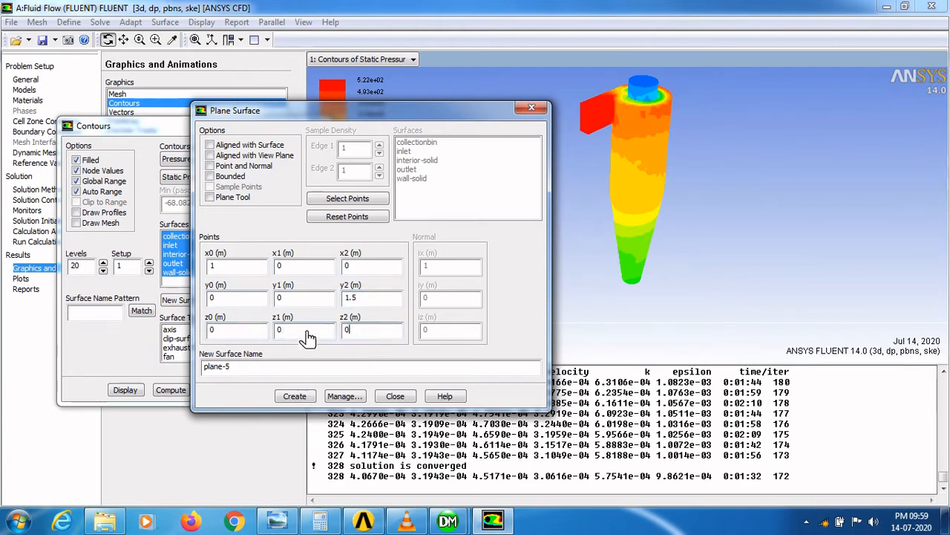
{"action": "left_click", "coordinate": [239, 373]}
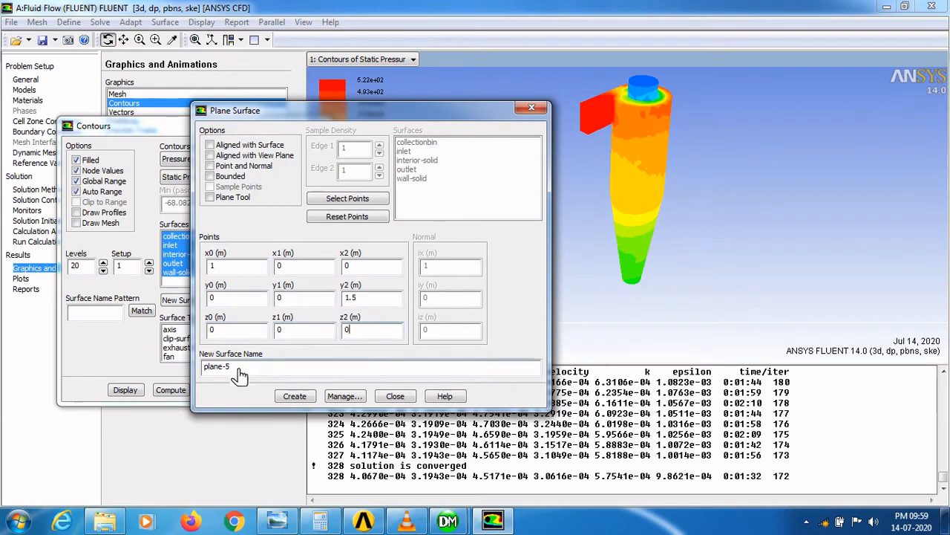
{"action": "left_click", "coordinate": [309, 399]}
{"action": "left_click", "coordinate": [294, 396]}
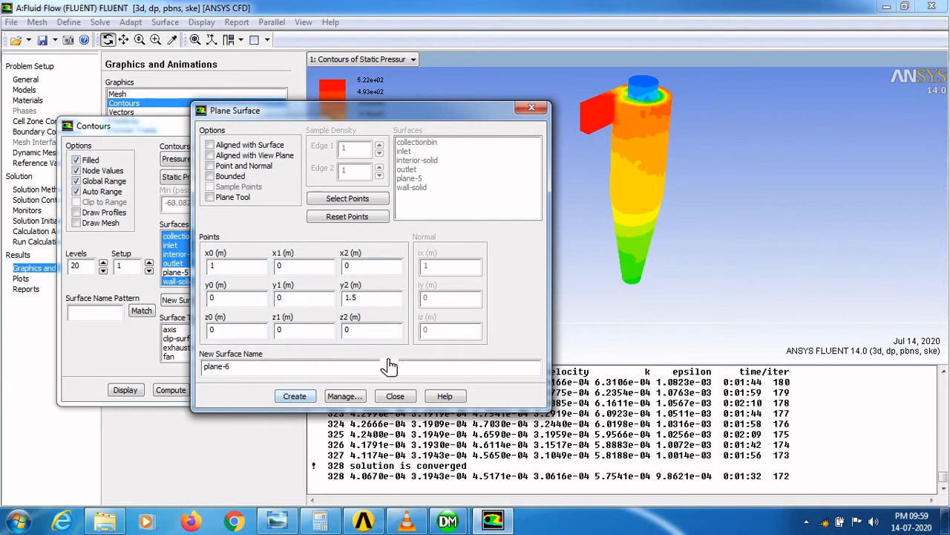
{"action": "left_click", "coordinate": [395, 399]}
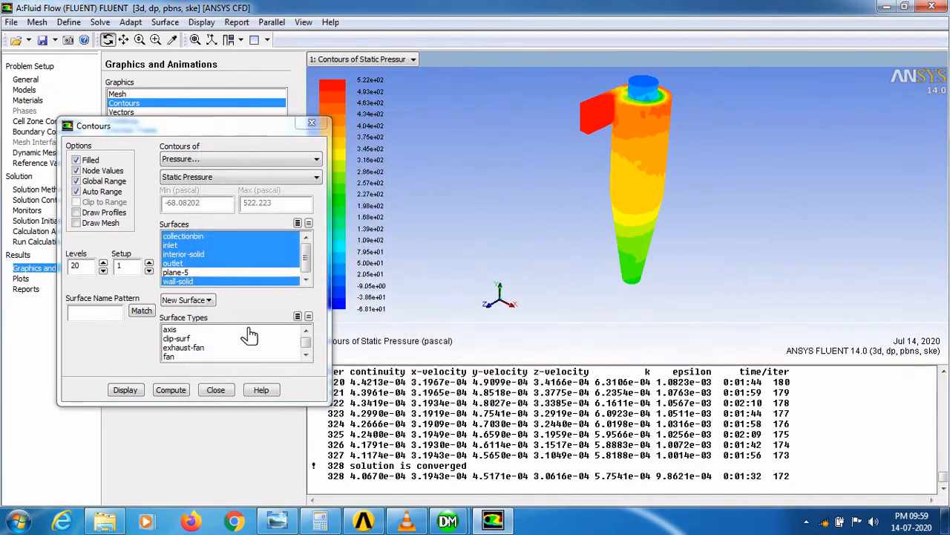
- Display filled static pressure contours on plane-5 alone, deselecting all other surfaces
{"action": "left_click", "coordinate": [193, 281]}
{"action": "left_click", "coordinate": [199, 262]}
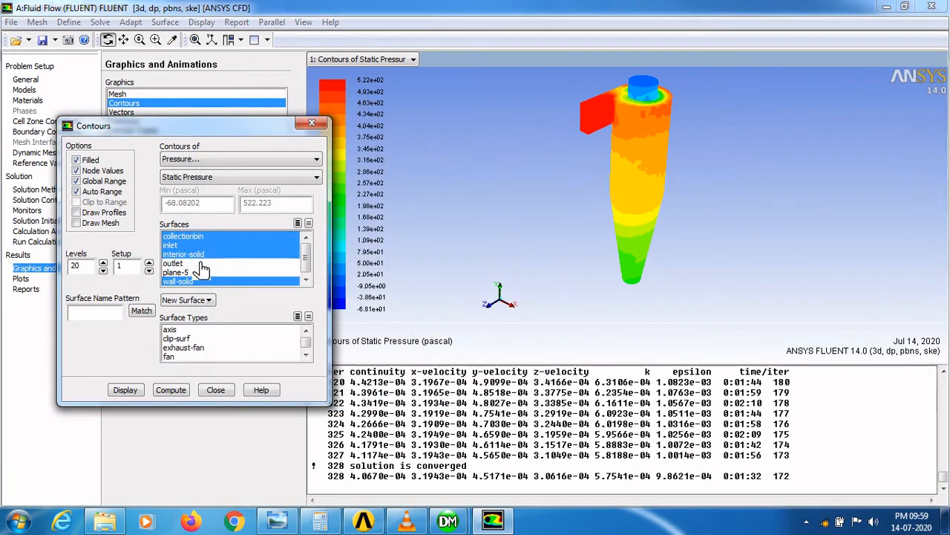
{"action": "left_click", "coordinate": [197, 255]}
{"action": "left_click", "coordinate": [192, 245]}
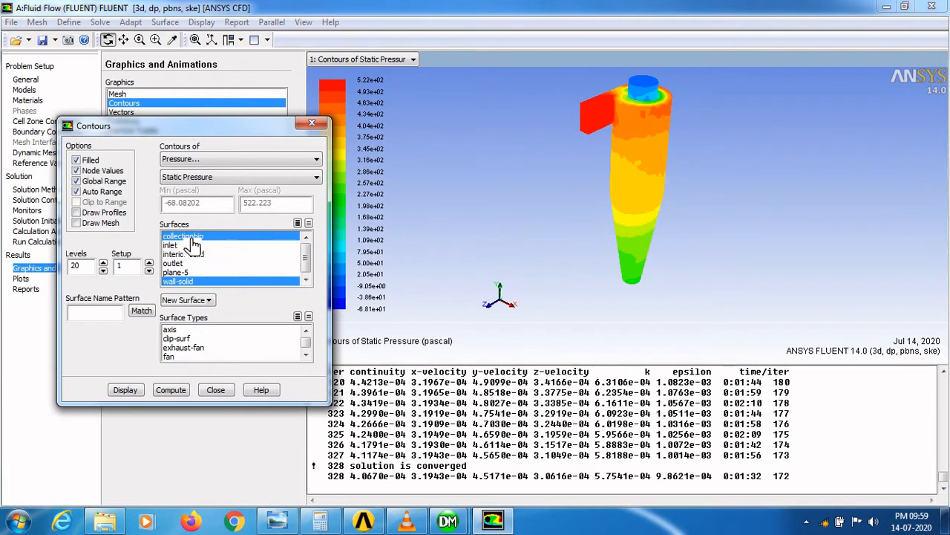
{"action": "left_click", "coordinate": [191, 236]}
{"action": "left_click", "coordinate": [206, 282]}
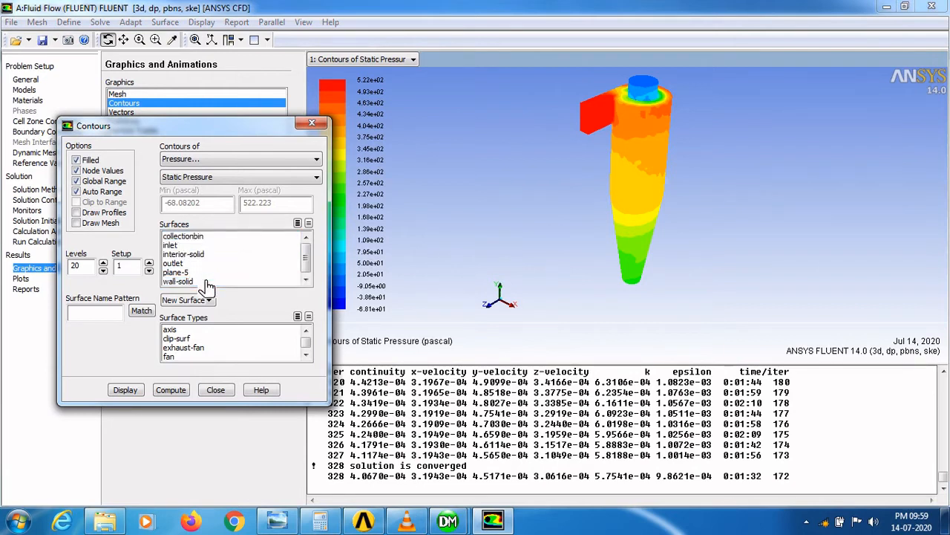
{"action": "left_click", "coordinate": [182, 273]}
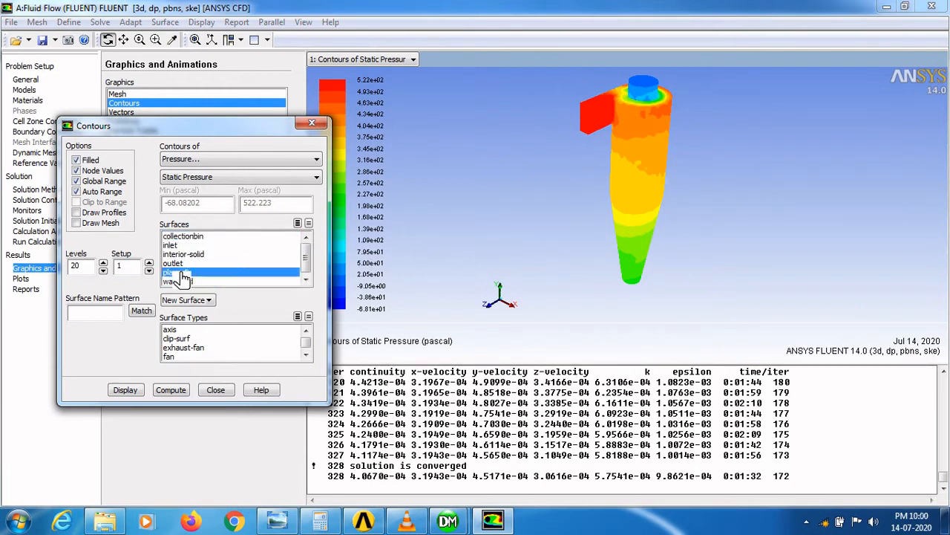
{"action": "left_click", "coordinate": [122, 391]}
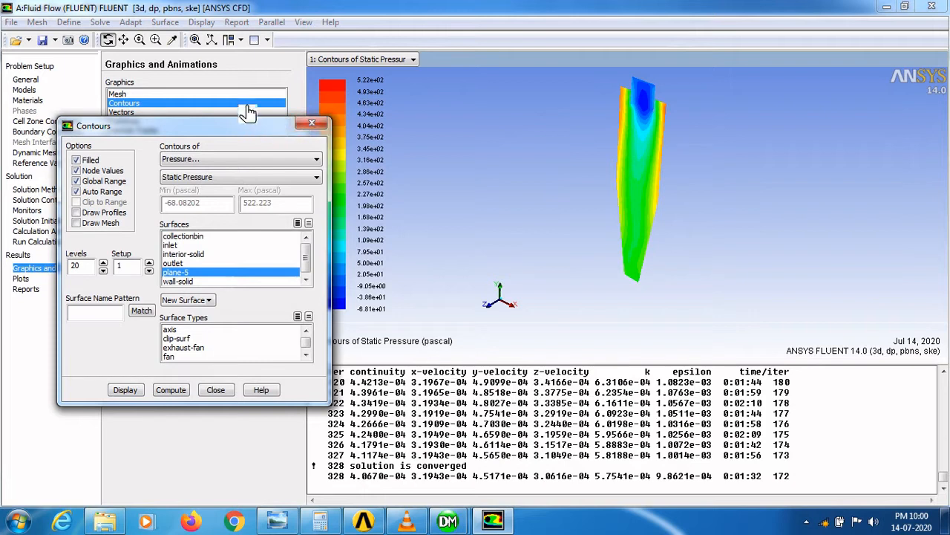
{"action": "left_click", "coordinate": [220, 43]}
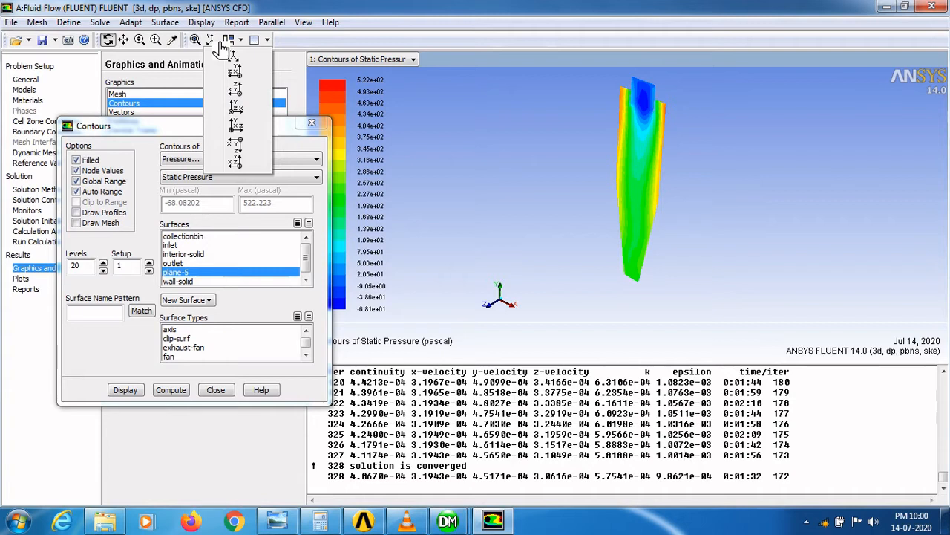
{"action": "left_click", "coordinate": [234, 110]}
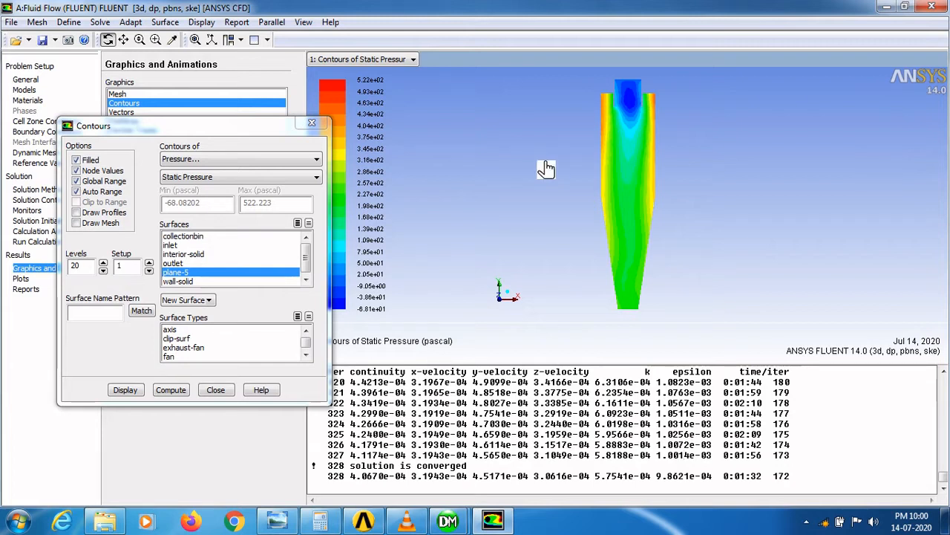
- Create a new plane surface with x0 set to 0 and z0 to 1, then close the plane dialog
{"action": "left_click", "coordinate": [167, 22]}
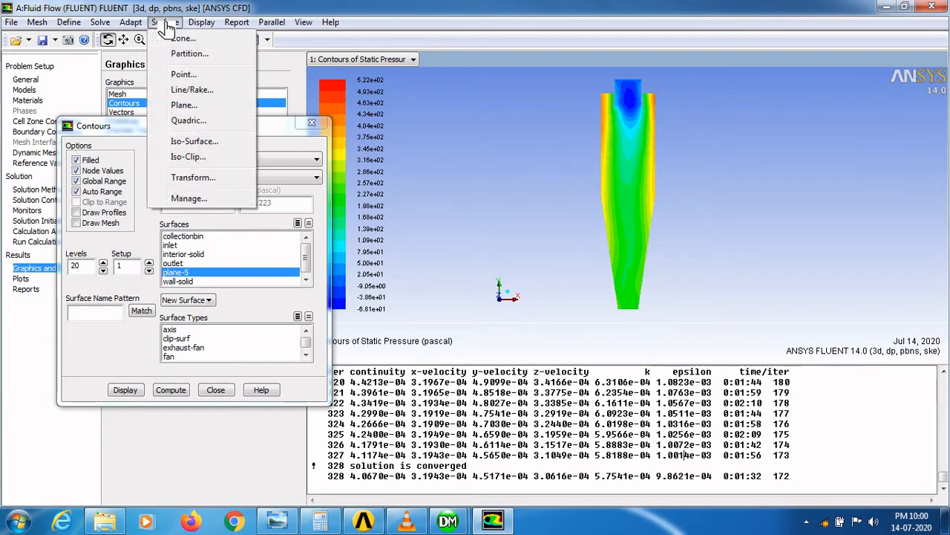
{"action": "left_click", "coordinate": [184, 107]}
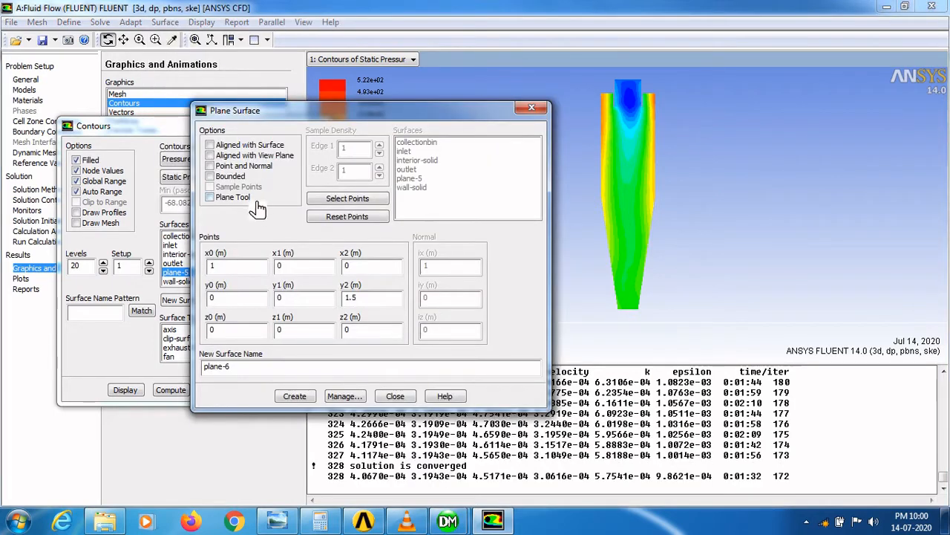
{"action": "left_click_drag", "start_coordinate": [233, 268], "coordinate": [212, 272]}
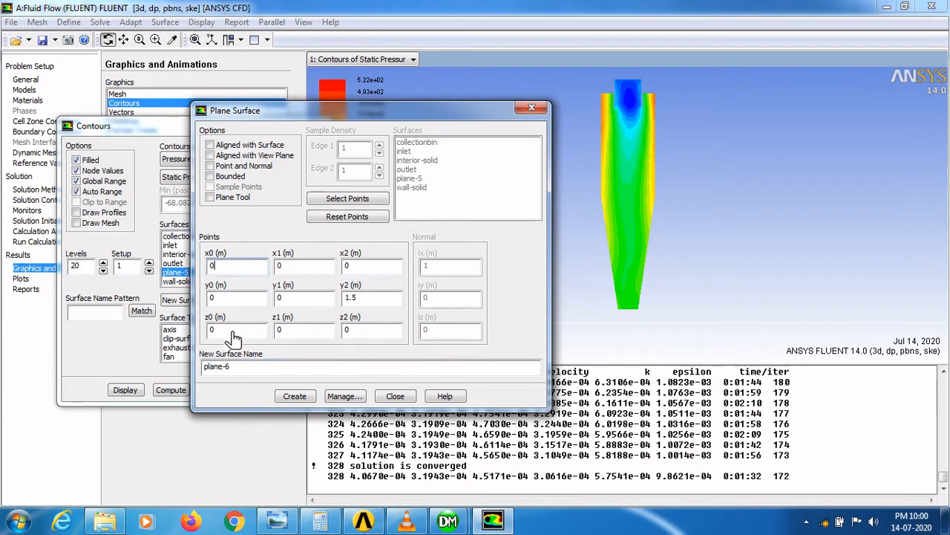
{"action": "left_click_drag", "start_coordinate": [231, 332], "coordinate": [198, 336]}
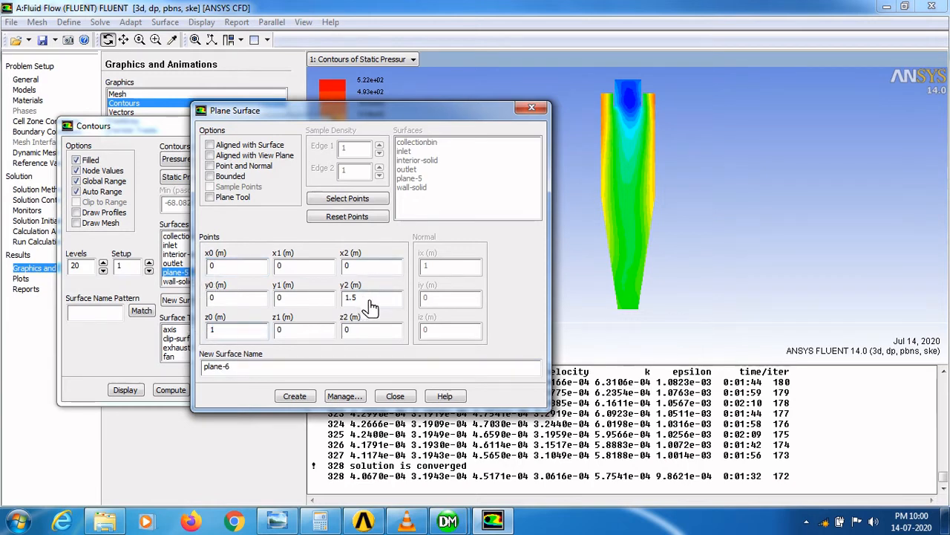
{"action": "left_click", "coordinate": [314, 399]}
{"action": "left_click", "coordinate": [393, 398]}
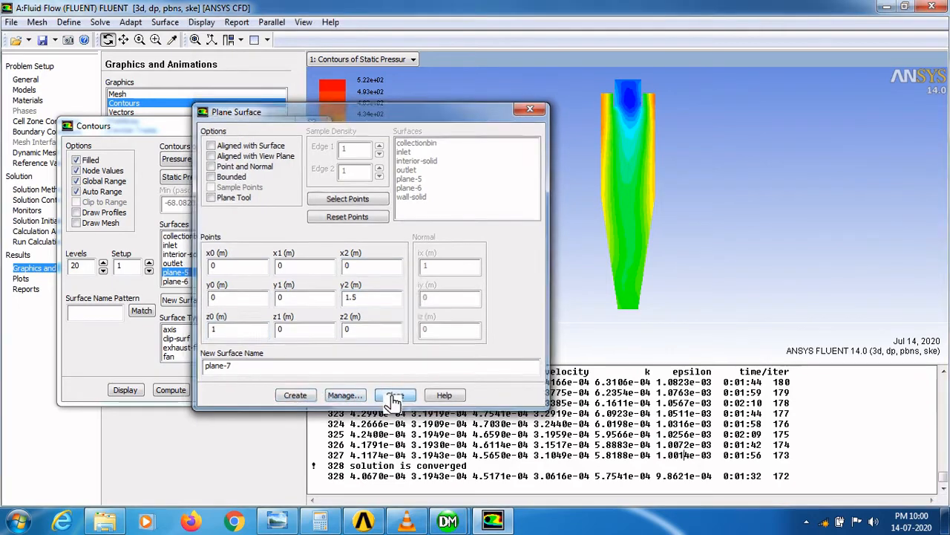
- Display static pressure contours on plane-6 only
{"action": "left_click", "coordinate": [186, 274]}
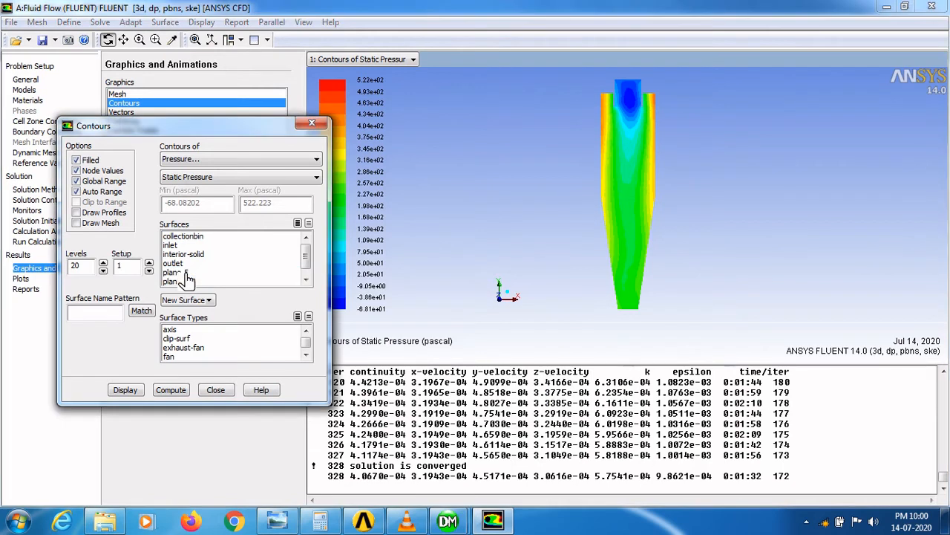
{"action": "left_click", "coordinate": [186, 281]}
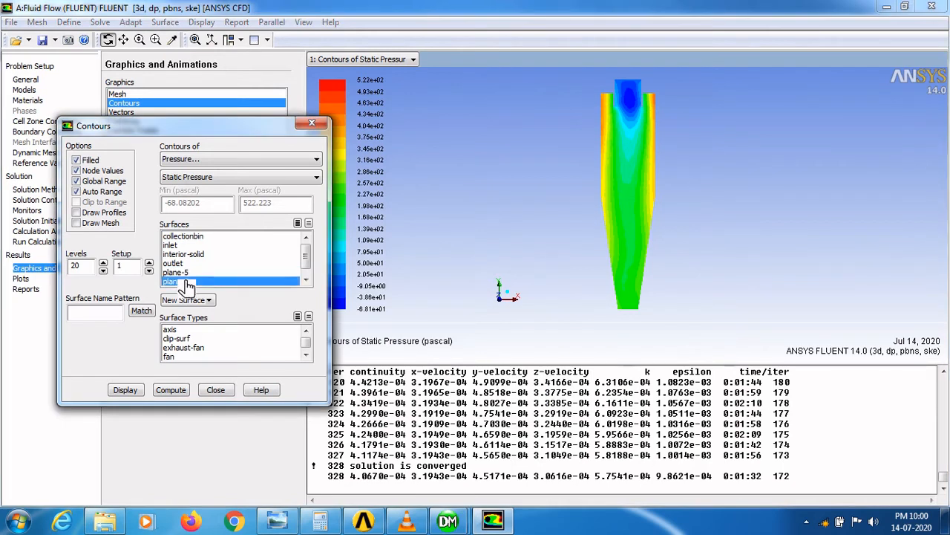
{"action": "left_click", "coordinate": [126, 392]}
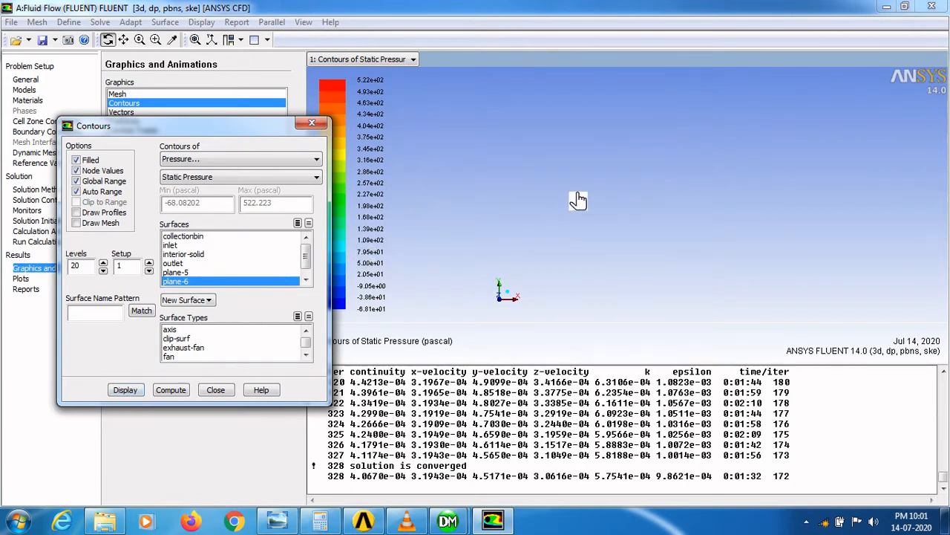
{"action": "mouse_move", "coordinate": [536, 199]}
{"action": "left_mouse_down"}
{"action": "mouse_move", "coordinate": [585, 193]}
{"action": "mouse_move", "coordinate": [528, 210]}
{"action": "mouse_move", "coordinate": [562, 180]}
{"action": "mouse_move", "coordinate": [619, 199]}
{"action": "mouse_move", "coordinate": [499, 162]}
{"action": "mouse_move", "coordinate": [548, 204]}
{"action": "left_mouse_up"}
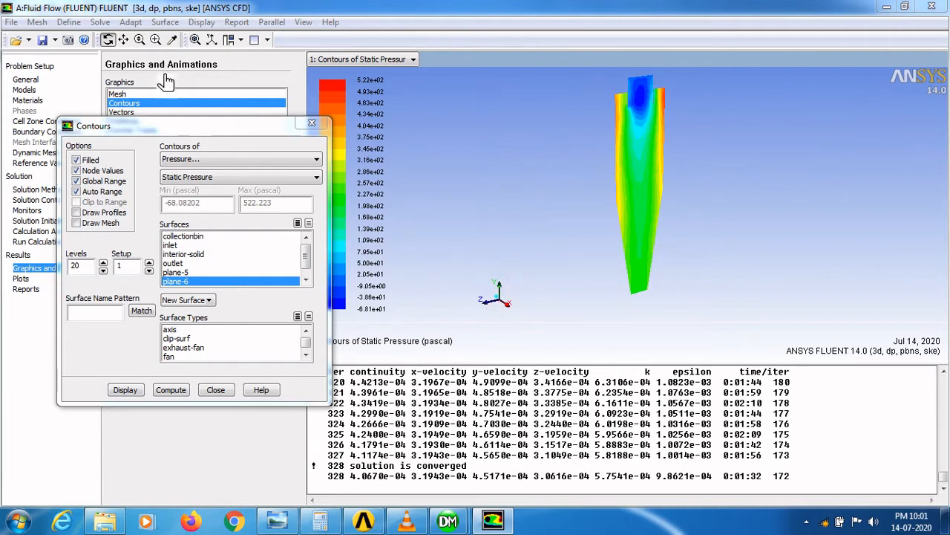
{"action": "left_click", "coordinate": [224, 43]}
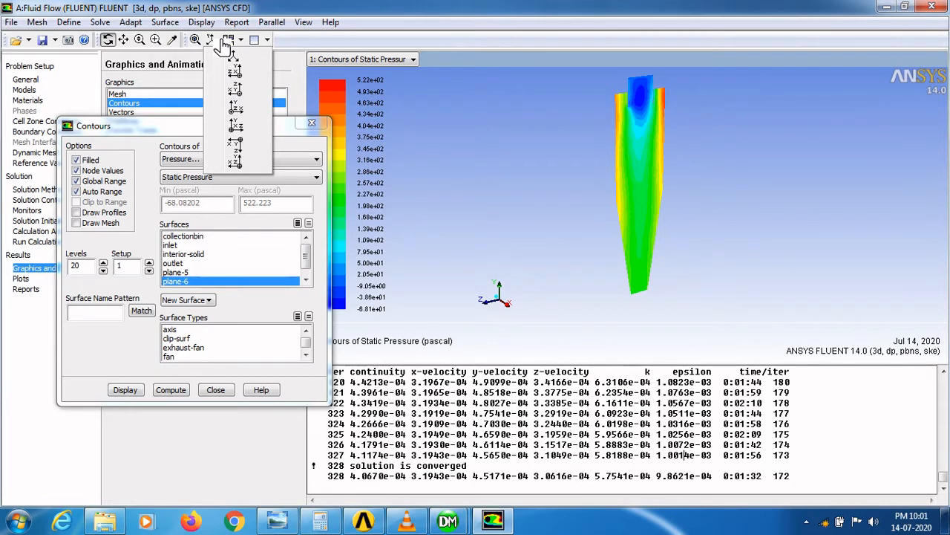
{"action": "left_click", "coordinate": [242, 74]}
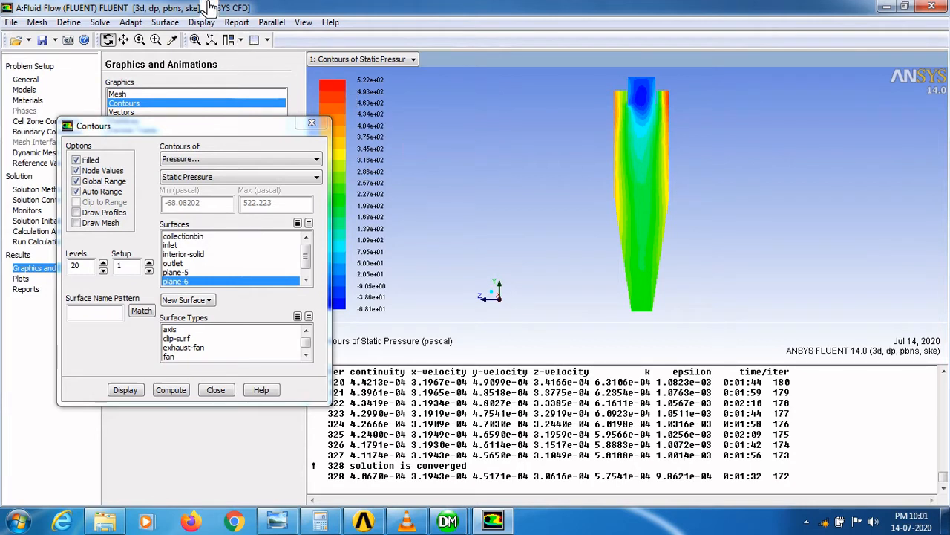
- Create a plane aligned with the outlet surface through the point x0 0.1, y0 0.1, z0 0.1
{"action": "left_click", "coordinate": [170, 22]}
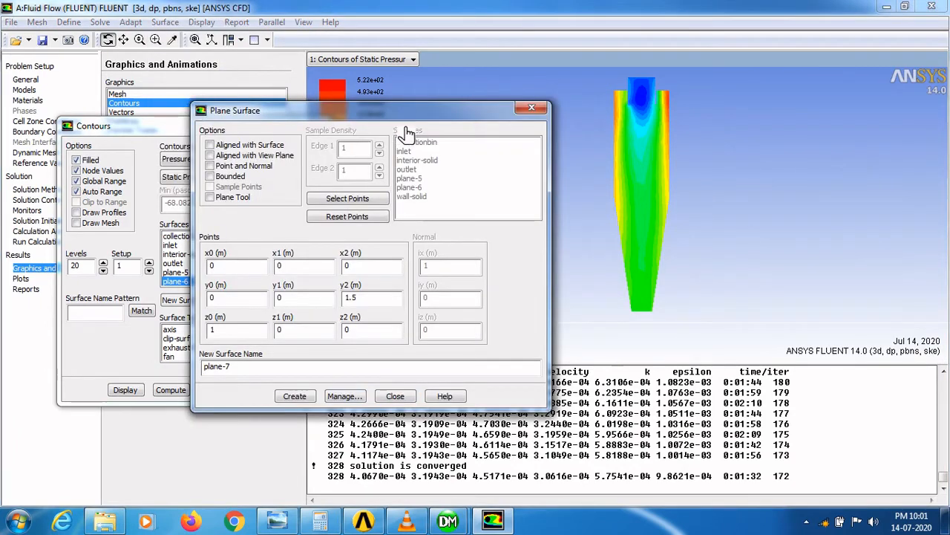
{"action": "left_click", "coordinate": [218, 147]}
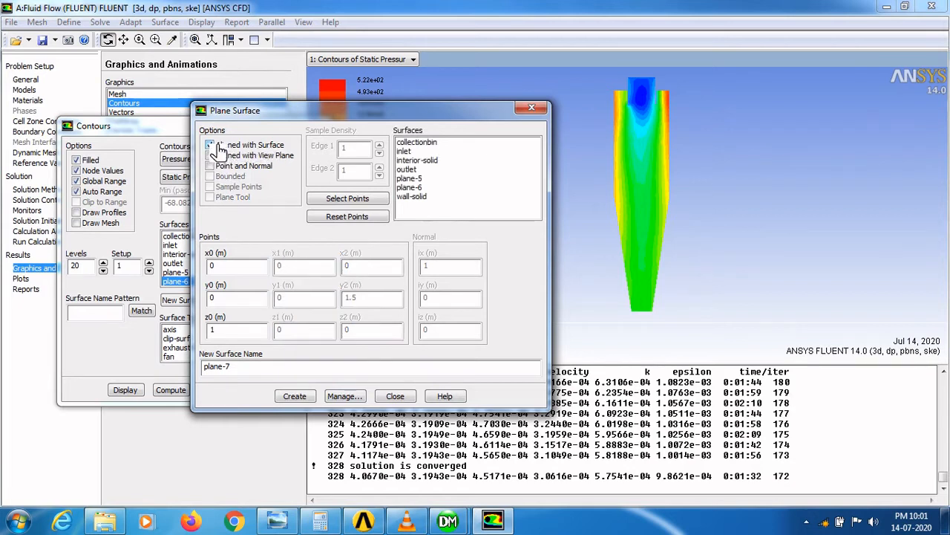
{"action": "left_click", "coordinate": [420, 171]}
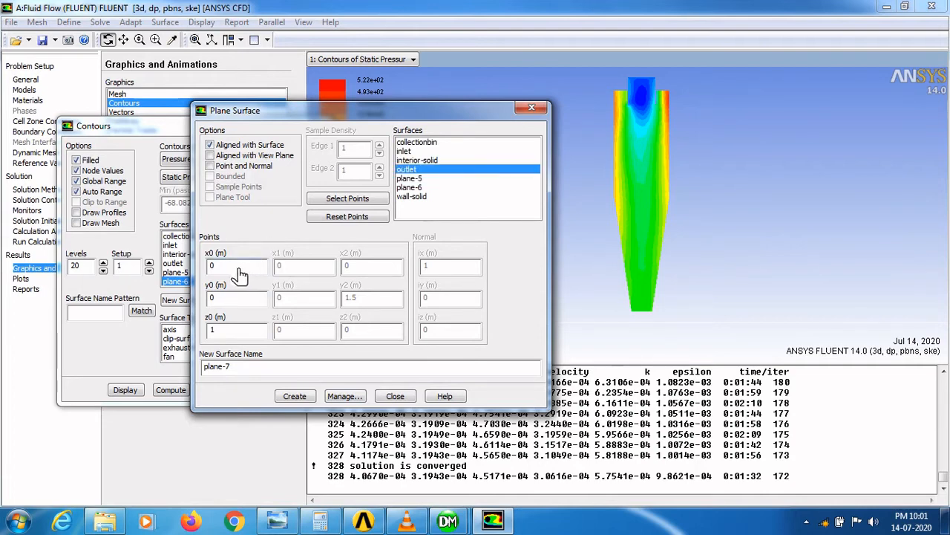
{"action": "double_click", "coordinate": [214, 273]}
{"action": "double_click", "coordinate": [216, 333]}
{"action": "left_click", "coordinate": [296, 398]}
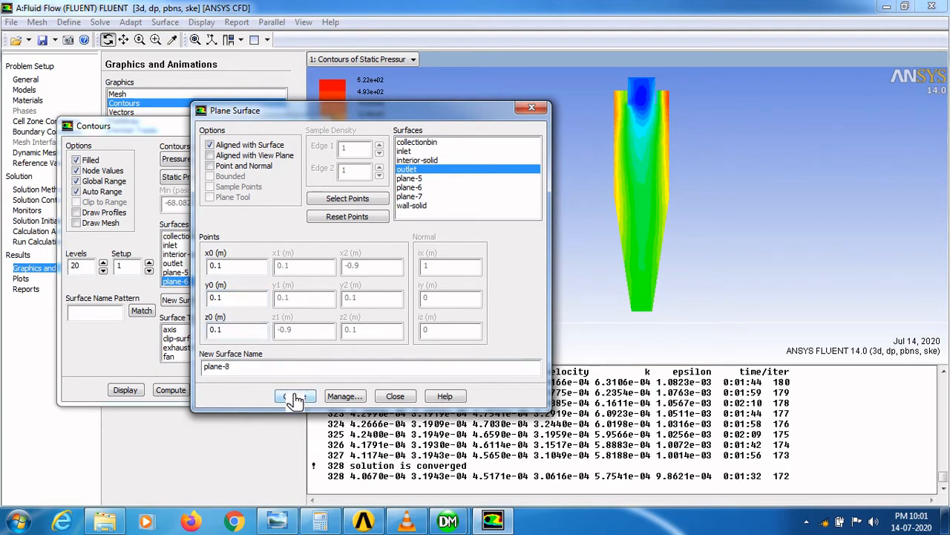
- Display static pressure contours on plane-7 only
{"action": "left_click", "coordinate": [136, 339]}
{"action": "left_click", "coordinate": [306, 279]}
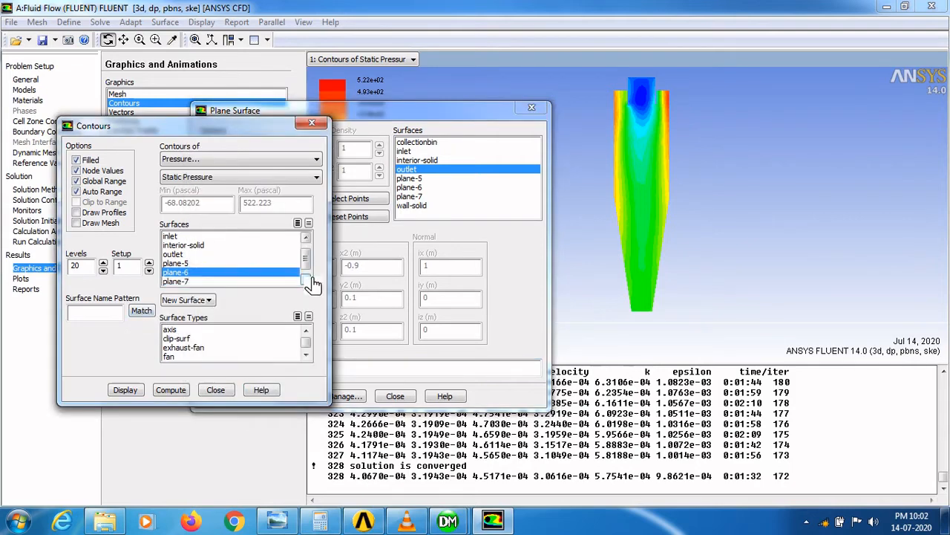
{"action": "left_click", "coordinate": [306, 279]}
{"action": "left_click", "coordinate": [186, 265]}
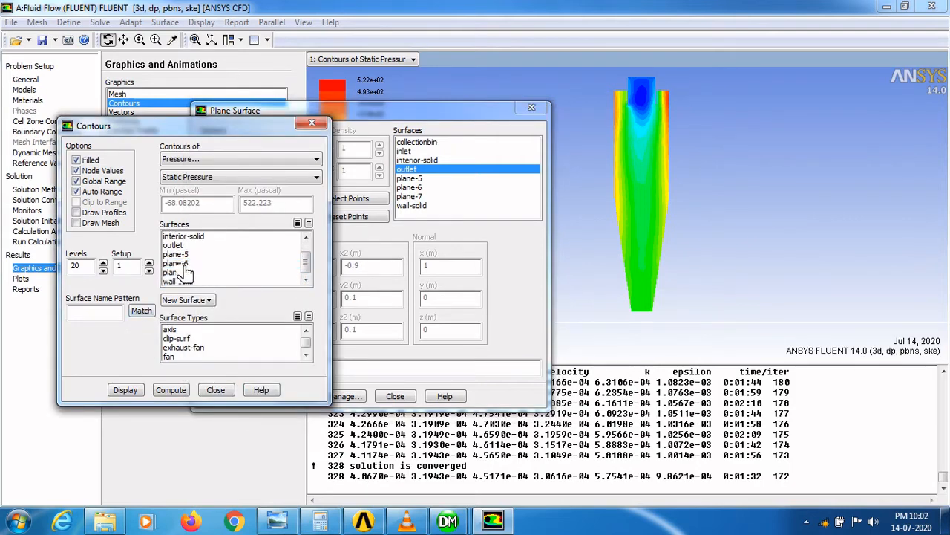
{"action": "left_click", "coordinate": [190, 274]}
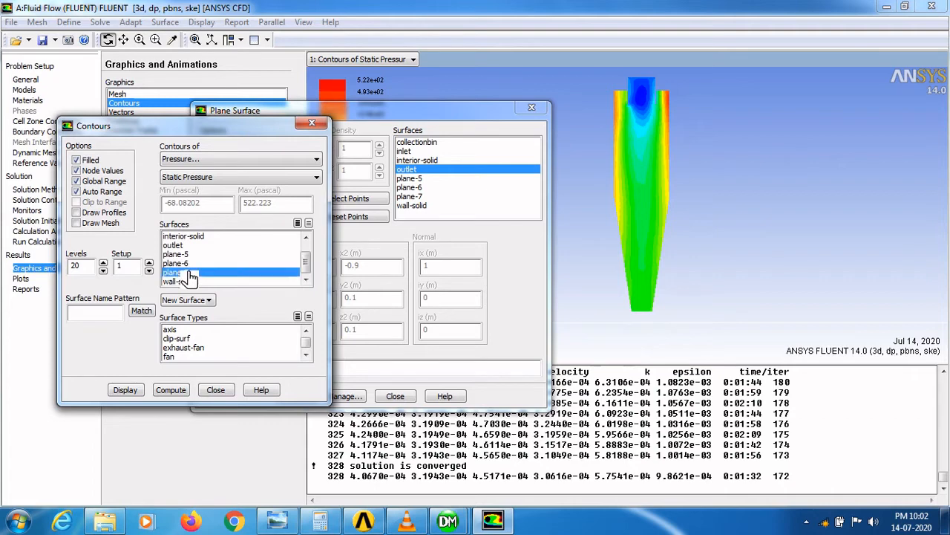
{"action": "left_click", "coordinate": [137, 391]}
- Create another outlet-aligned plane through the point x0 0.2, y0 0.2, z0 0.2
{"action": "left_click_drag", "start_coordinate": [658, 249], "coordinate": [668, 287]}
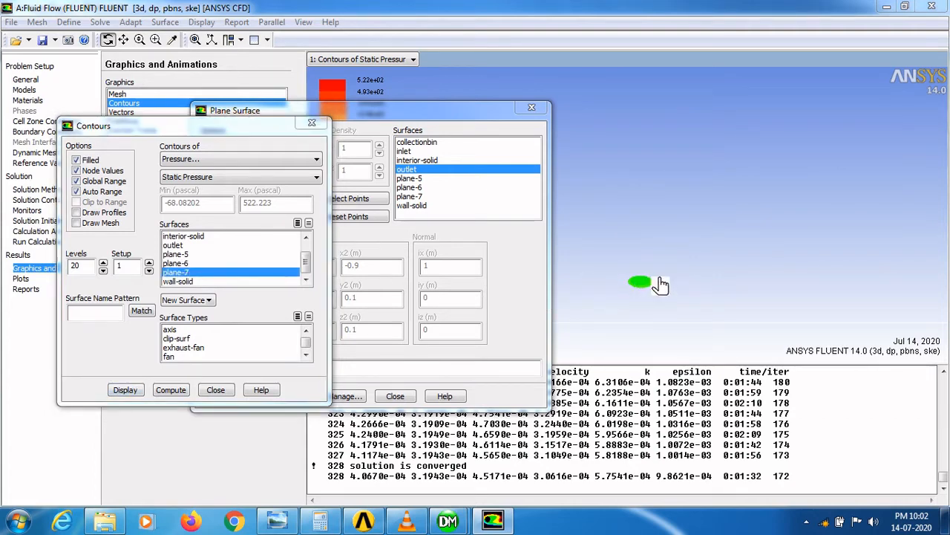
{"action": "left_click_drag", "start_coordinate": [423, 119], "coordinate": [247, 192]}
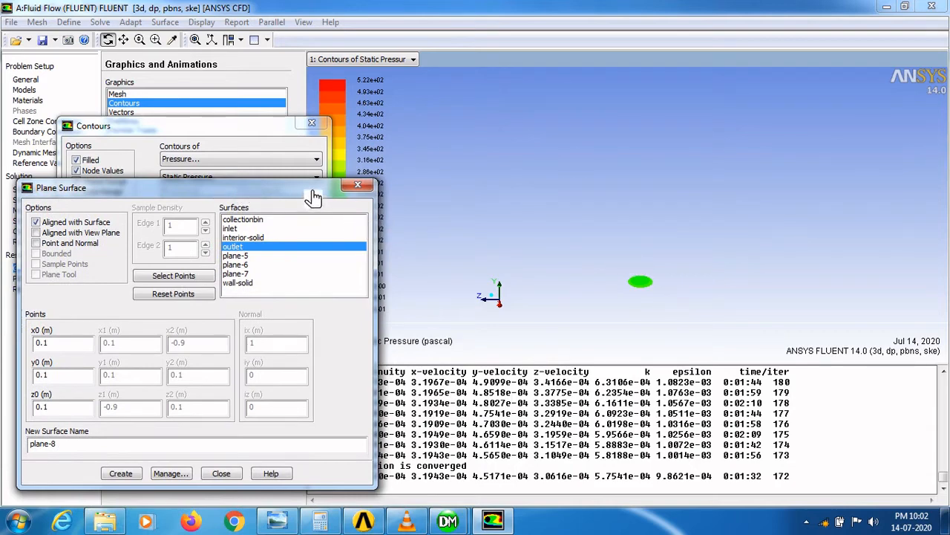
{"action": "left_click", "coordinate": [64, 379]}
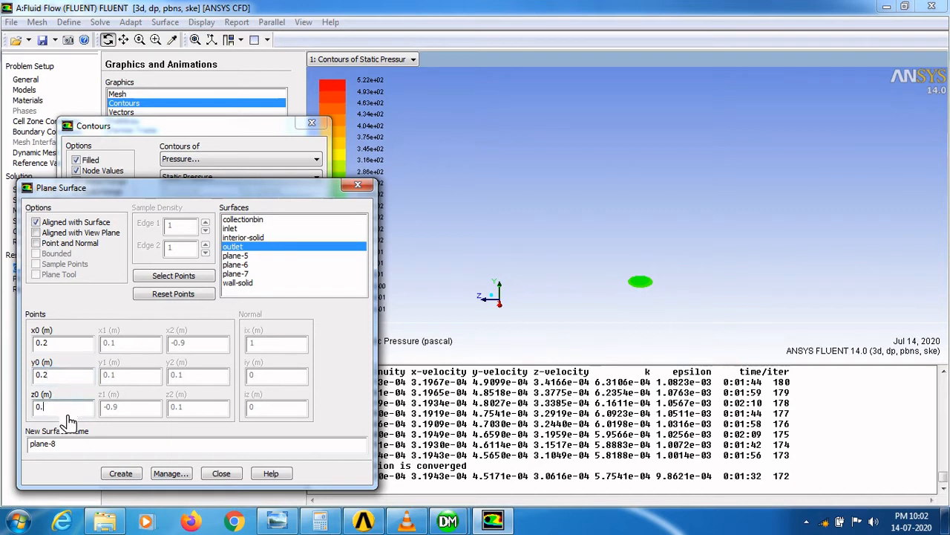
{"action": "left_click", "coordinate": [120, 475]}
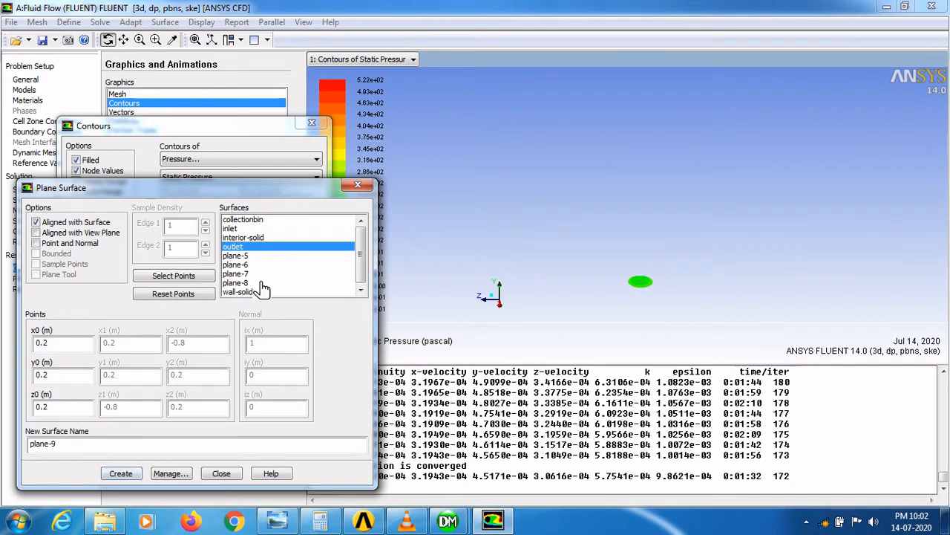
- Display static pressure contours on plane-7 and plane-8 together
{"action": "left_click", "coordinate": [226, 130]}
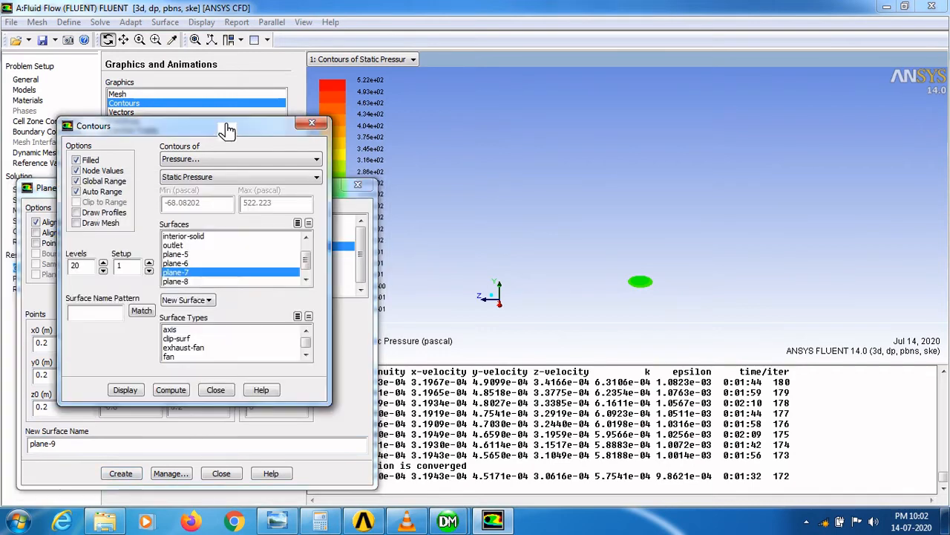
{"action": "left_click", "coordinate": [195, 283]}
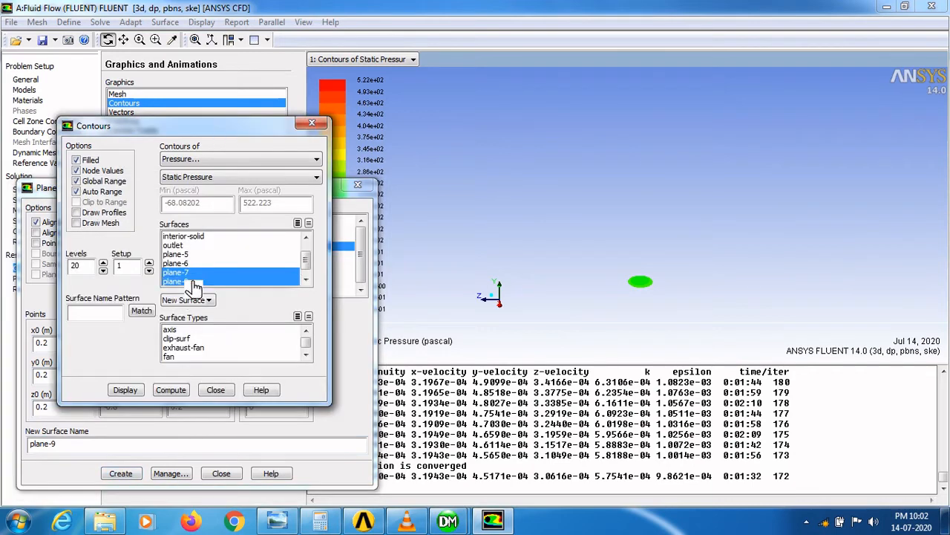
{"action": "left_click", "coordinate": [136, 394]}
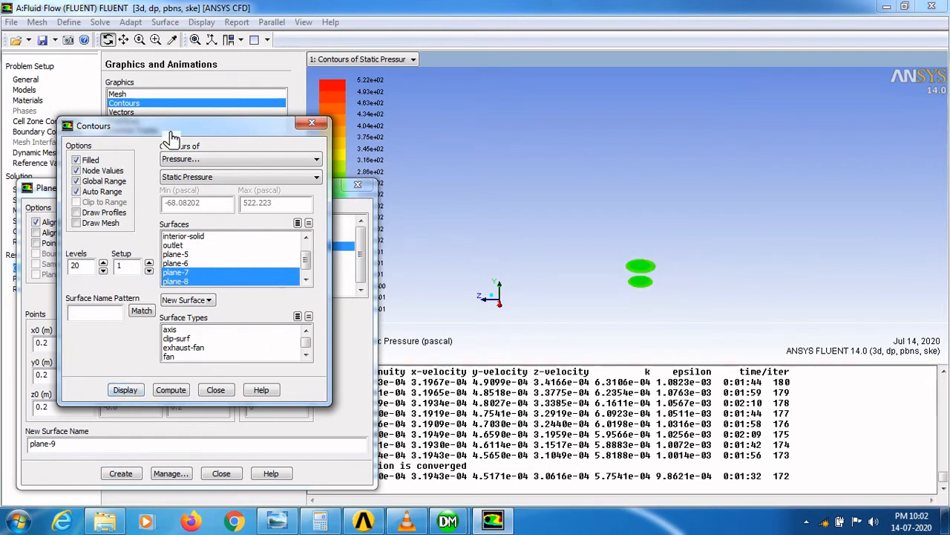
- Create another outlet-aligned plane through the point x0 0.3, y0 0.3, z0 0.3
{"action": "left_click", "coordinate": [52, 190]}
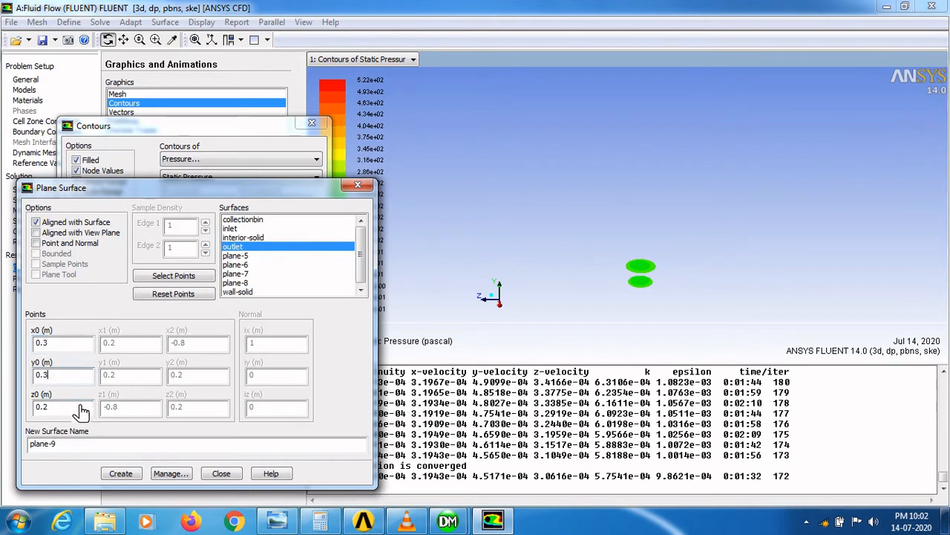
{"action": "left_click", "coordinate": [121, 473]}
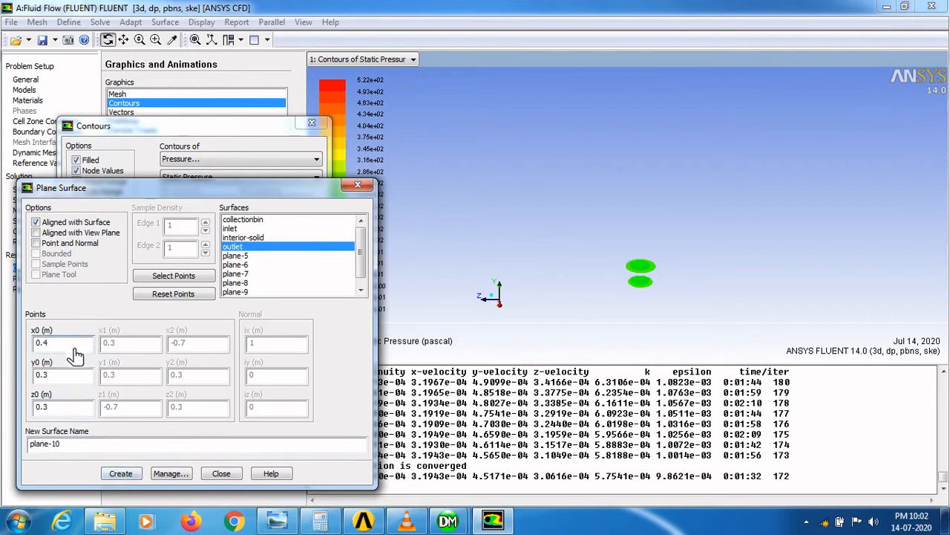
- Create two more outlet-aligned planes through points 0.4, 0.4, 0.4 and 0.5, 0.5, 0.5
{"action": "left_click", "coordinate": [77, 377]}
{"action": "left_click", "coordinate": [78, 415]}
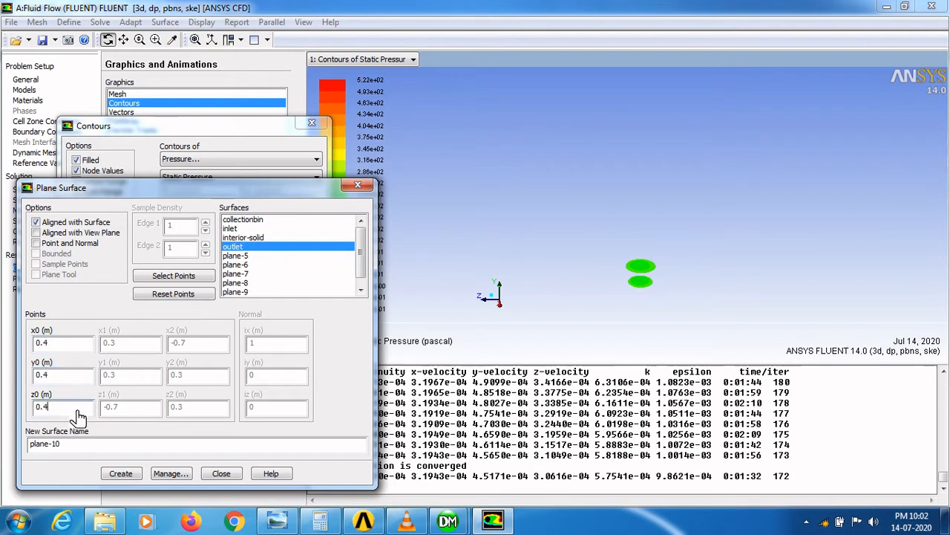
{"action": "left_click", "coordinate": [120, 473]}
{"action": "left_click", "coordinate": [120, 474]}
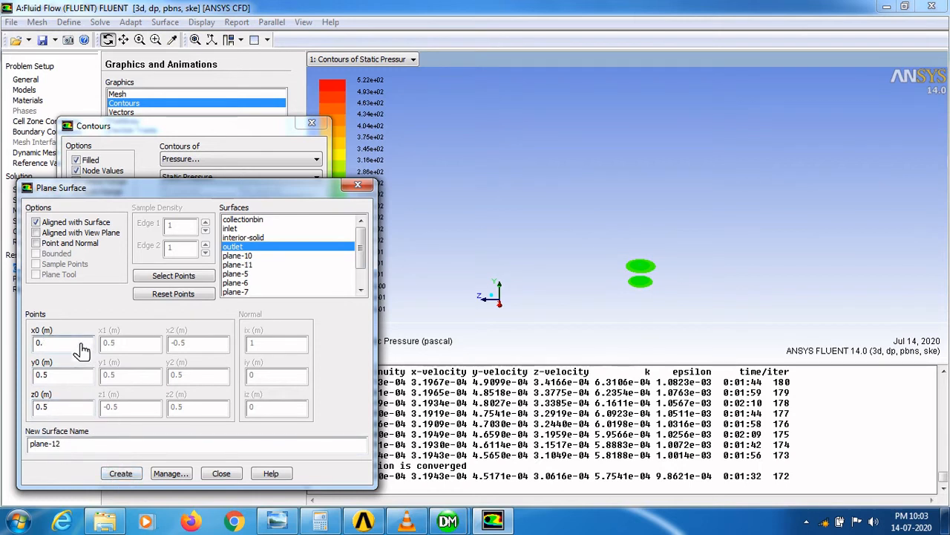
- Create outlet-aligned planes through points 0.6, 0.6, 0.6 and 0.7, 0.7, 0.7
{"action": "left_click", "coordinate": [74, 377]}
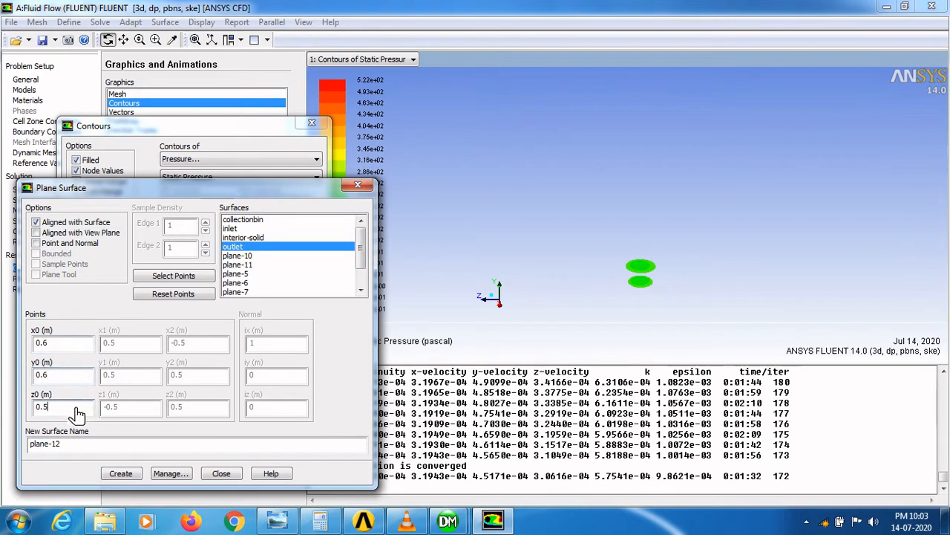
{"action": "left_click", "coordinate": [121, 473]}
{"action": "left_click", "coordinate": [69, 347]}
{"action": "left_click", "coordinate": [120, 473]}
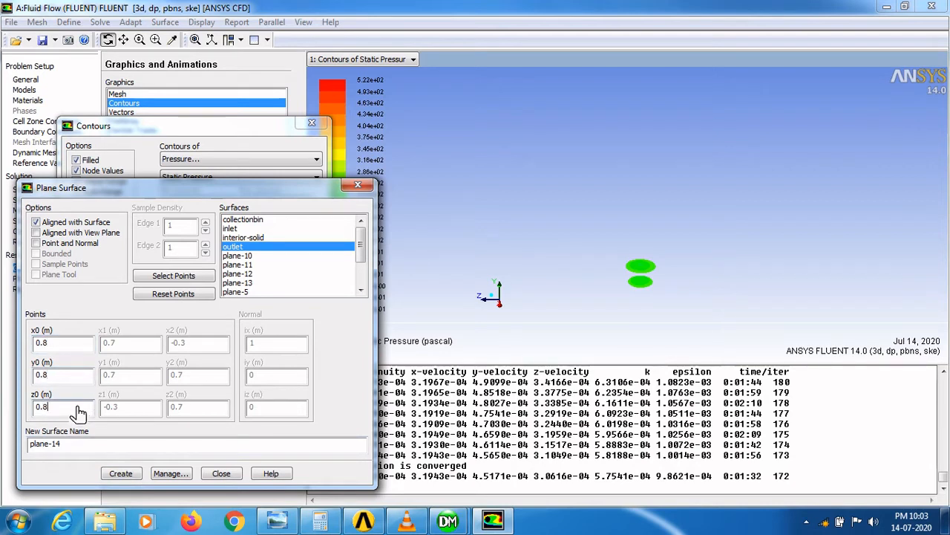
- Create outlet-aligned planes through points 0.8, 0.8, 0.8 and 0.9, 0.9, 0.9
{"action": "left_click", "coordinate": [121, 473]}
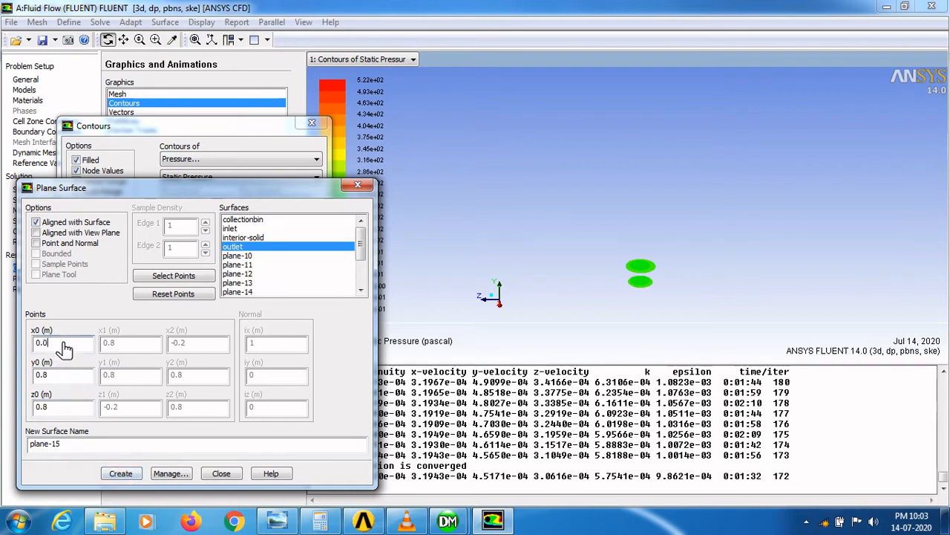
{"action": "left_click", "coordinate": [72, 382]}
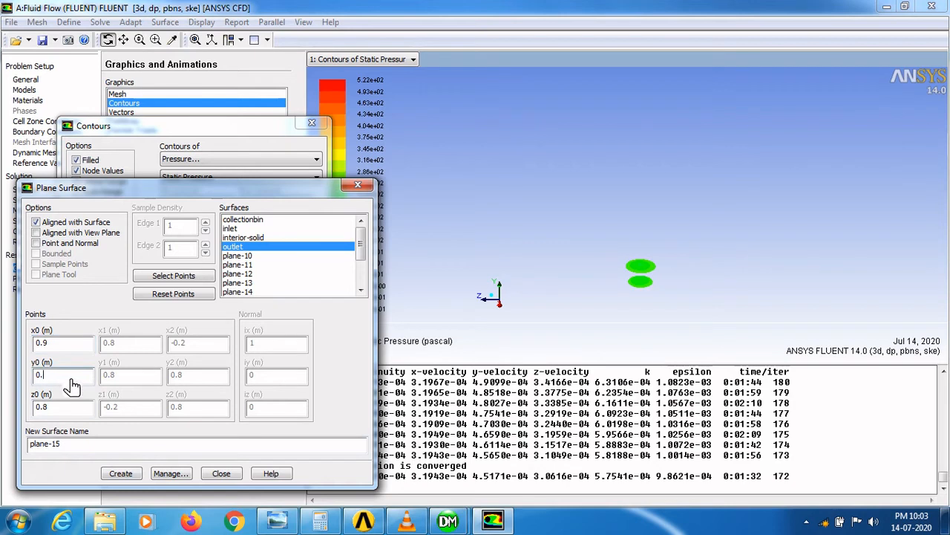
{"action": "left_click", "coordinate": [68, 410]}
{"action": "left_click", "coordinate": [120, 474]}
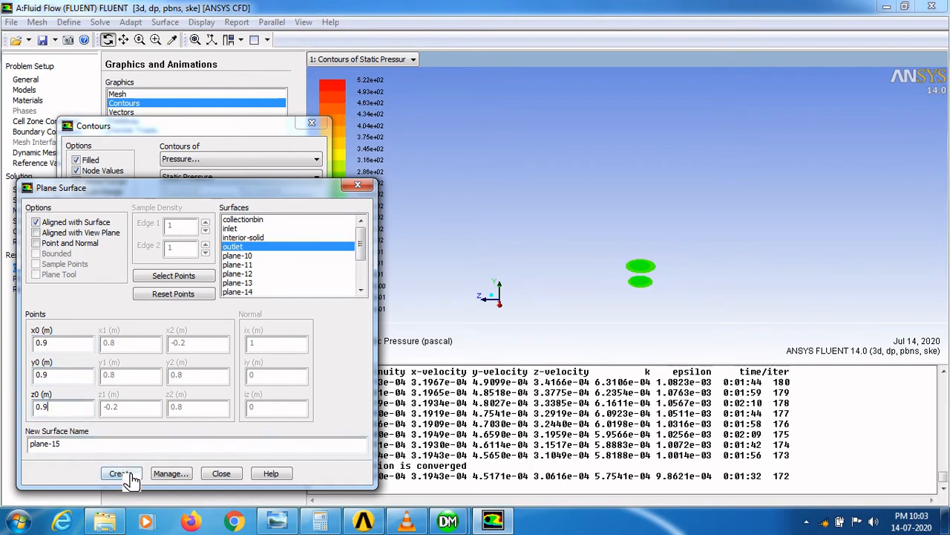
- Create an outlet-aligned plane through the point x0 1, y0 1, z0 1
{"action": "left_click", "coordinate": [71, 350]}
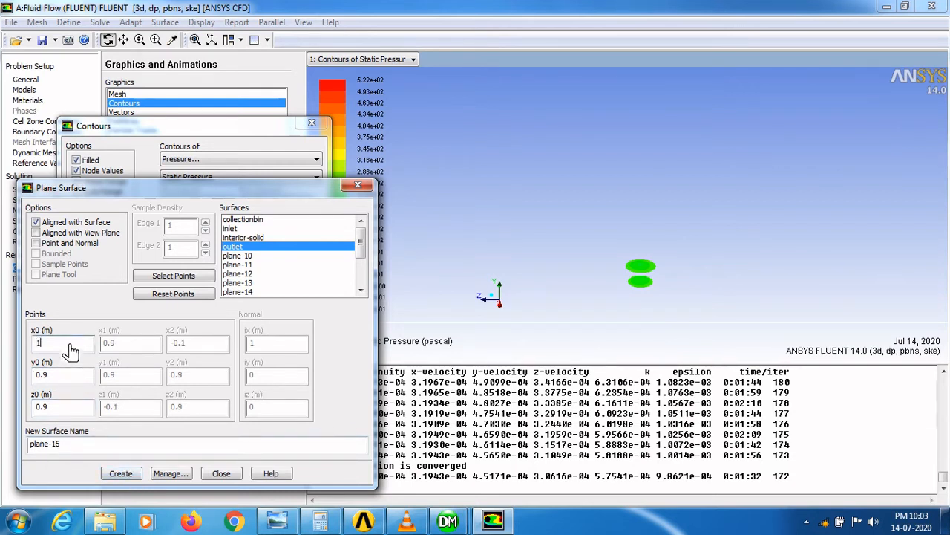
{"action": "type", "text": "1"}
{"action": "left_click", "coordinate": [46, 382]}
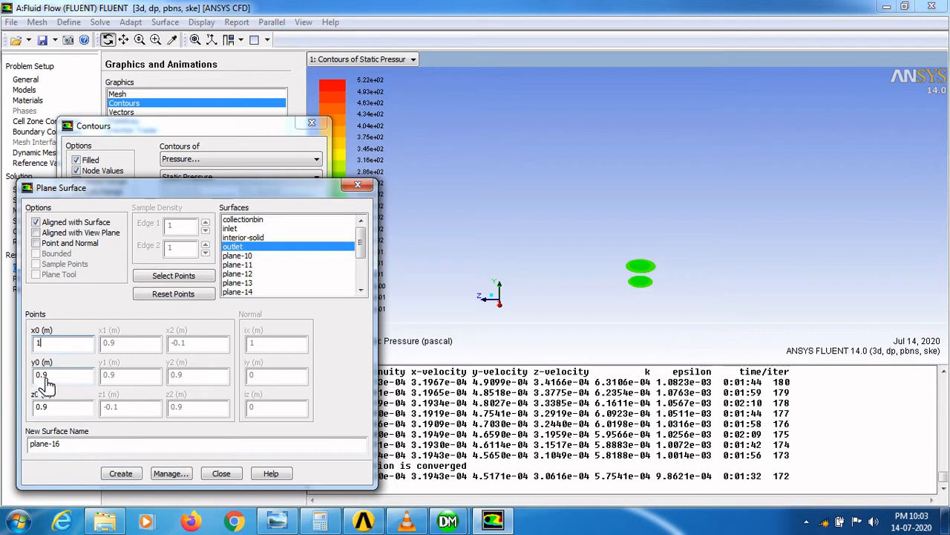
{"action": "double_click", "coordinate": [46, 382]}
{"action": "double_click", "coordinate": [40, 409]}
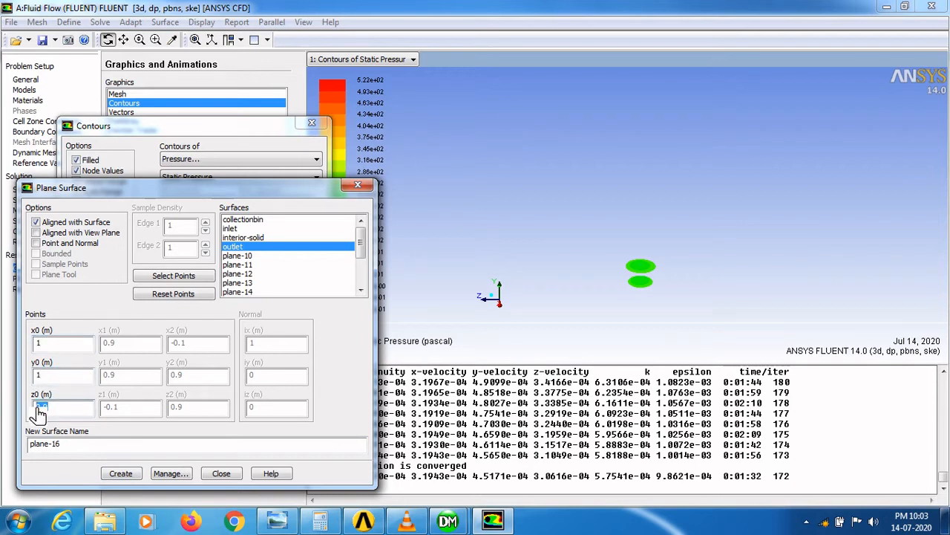
{"action": "type", "text": "1"}
{"action": "left_click", "coordinate": [119, 473]}
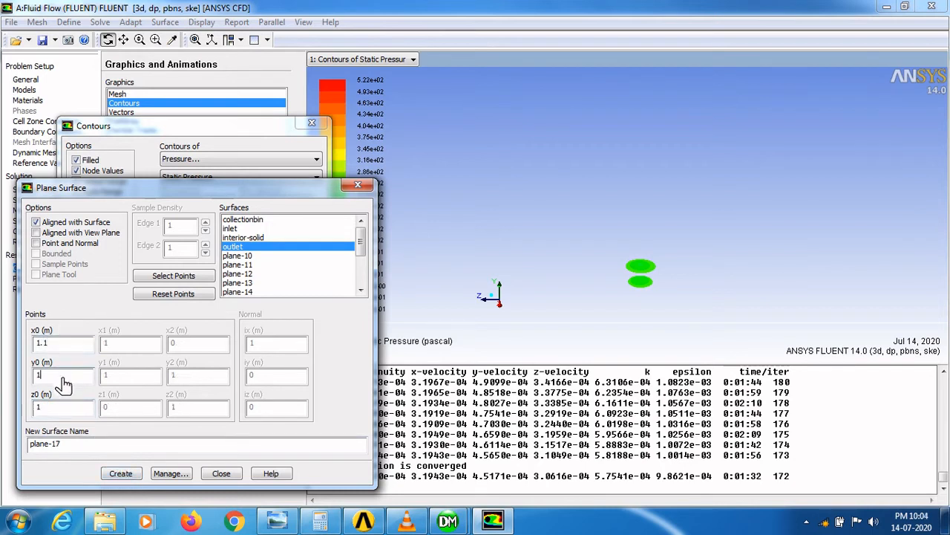
- Create a final outlet-aligned plane through the point 1.1, 1.1, 1.1 and close the plane dialog
{"action": "left_click", "coordinate": [68, 414]}
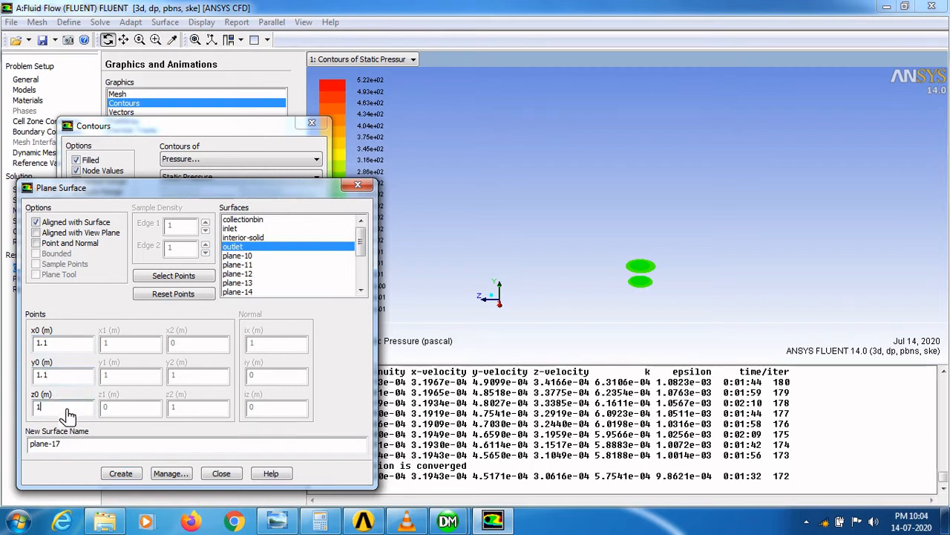
{"action": "type", "text": ".1"}
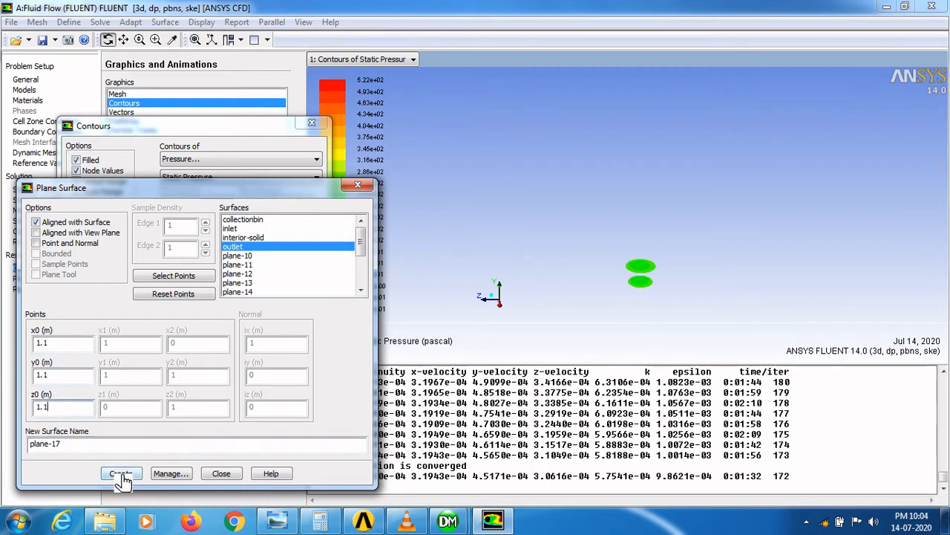
{"action": "left_click", "coordinate": [120, 473]}
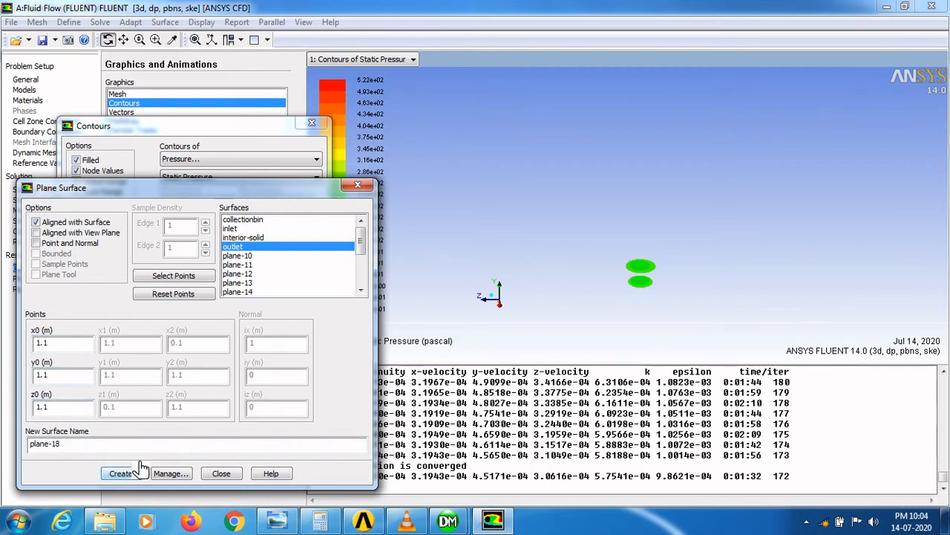
{"action": "left_click", "coordinate": [221, 473]}
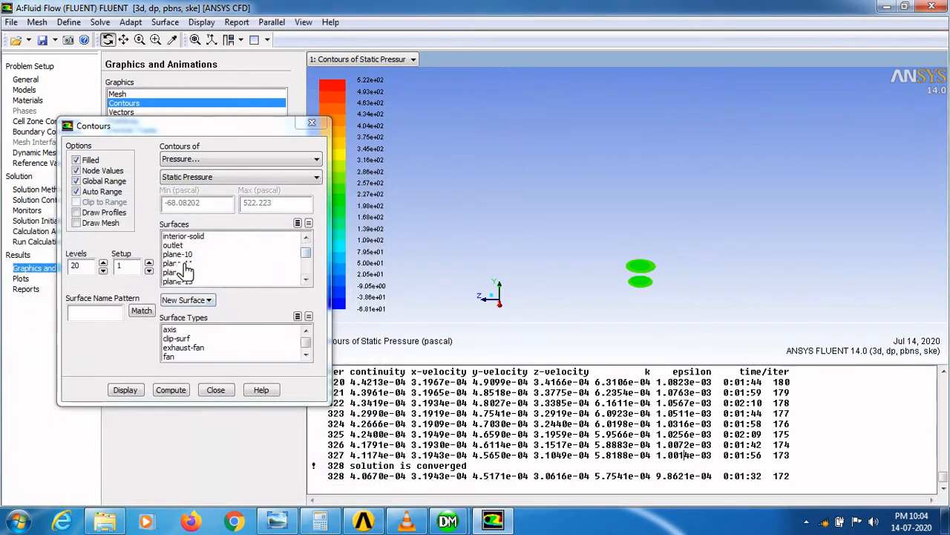
- Display static pressure contours on plane-7, plane-8 and plane-9 together
{"action": "left_click", "coordinate": [305, 279]}
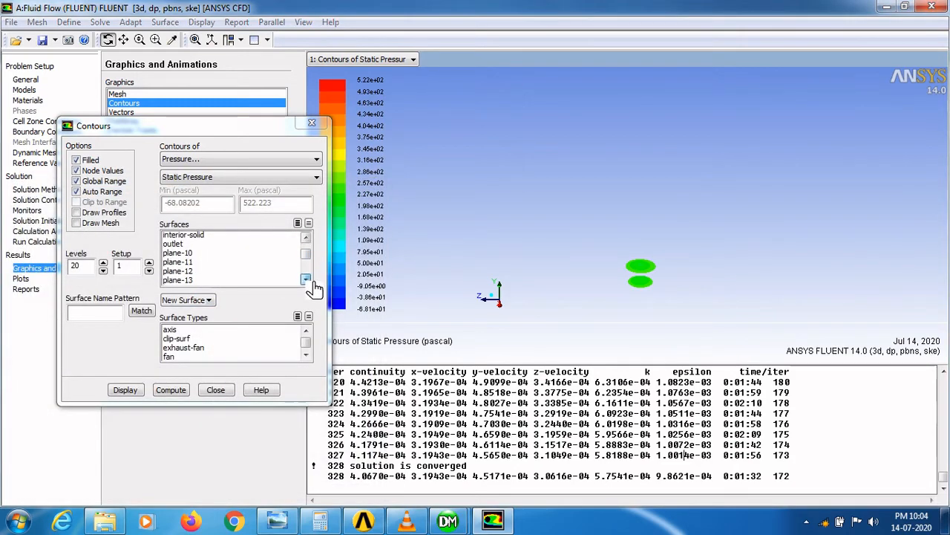
{"action": "left_click", "coordinate": [305, 279]}
{"action": "left_click", "coordinate": [305, 279]}
{"action": "left_click", "coordinate": [305, 279]}
{"action": "left_click", "coordinate": [305, 279]}
{"action": "left_click", "coordinate": [305, 279]}
{"action": "left_click", "coordinate": [306, 279]}
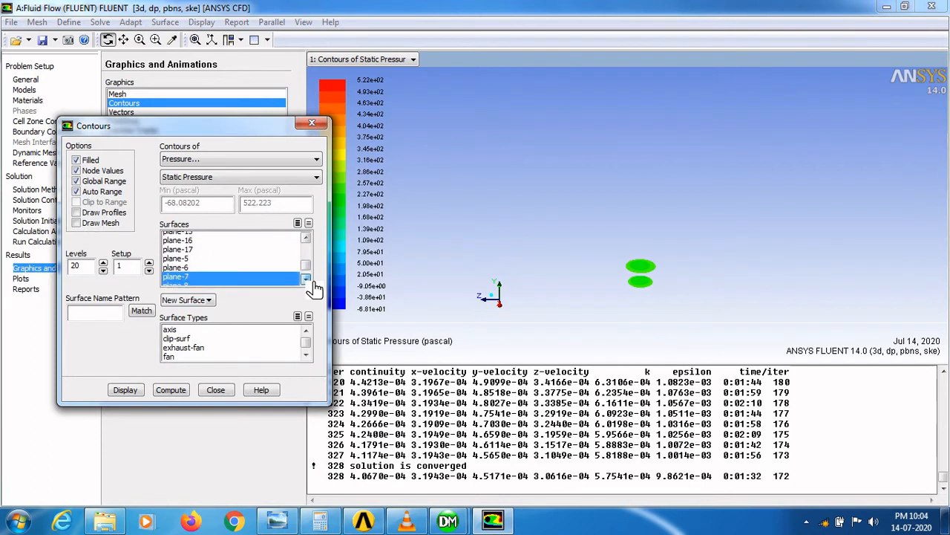
{"action": "left_click", "coordinate": [305, 279]}
{"action": "left_click", "coordinate": [305, 280]}
{"action": "left_click", "coordinate": [305, 279]}
{"action": "left_click", "coordinate": [305, 279]}
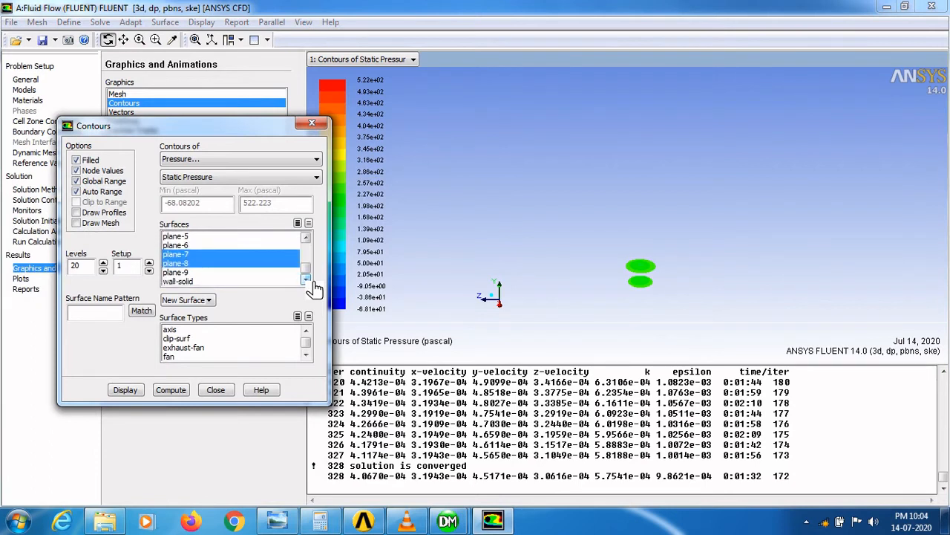
{"action": "left_click", "coordinate": [194, 274]}
{"action": "left_click", "coordinate": [125, 389]}
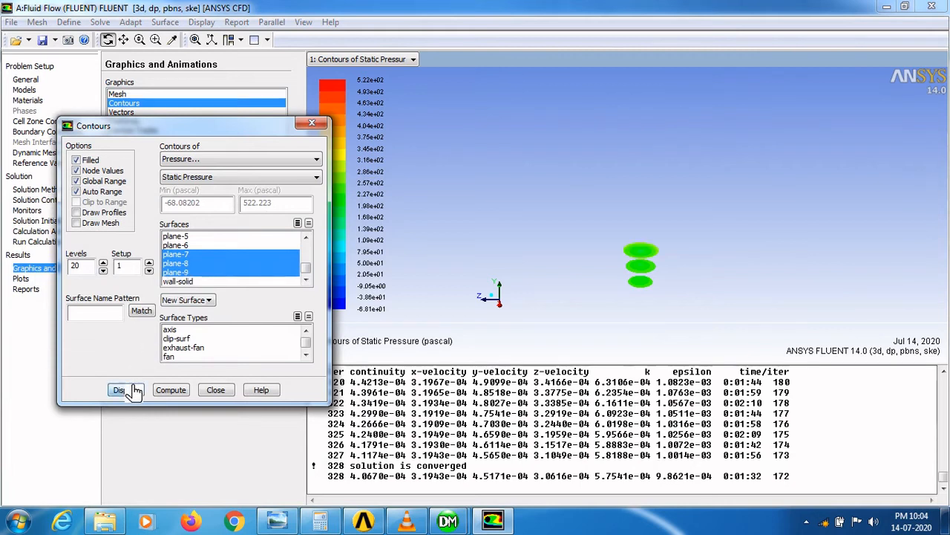
- Add plane-10 to the surfaces and redisplay the static pressure contours
{"action": "left_click", "coordinate": [306, 237]}
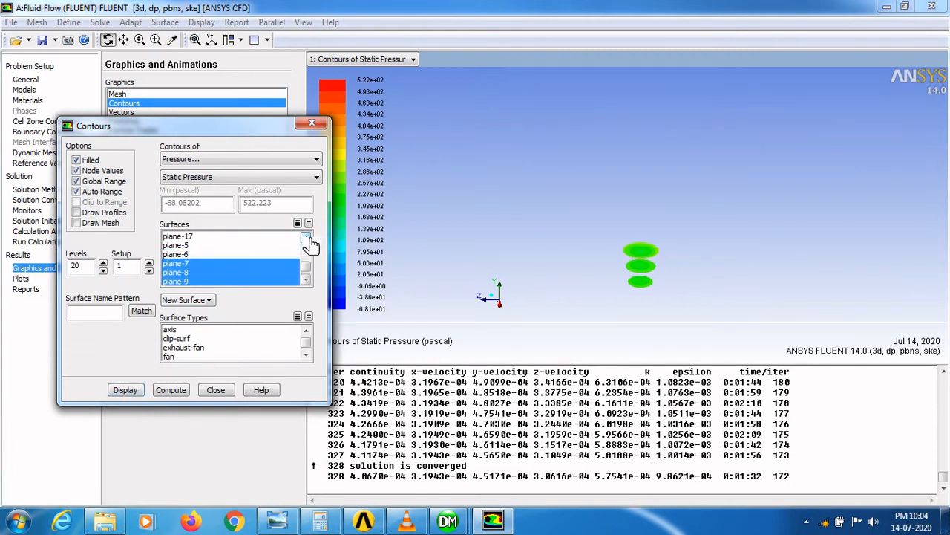
{"action": "left_click", "coordinate": [305, 237]}
{"action": "left_click", "coordinate": [305, 237]}
{"action": "left_click", "coordinate": [305, 237]}
{"action": "left_click", "coordinate": [305, 237]}
{"action": "left_click", "coordinate": [305, 237]}
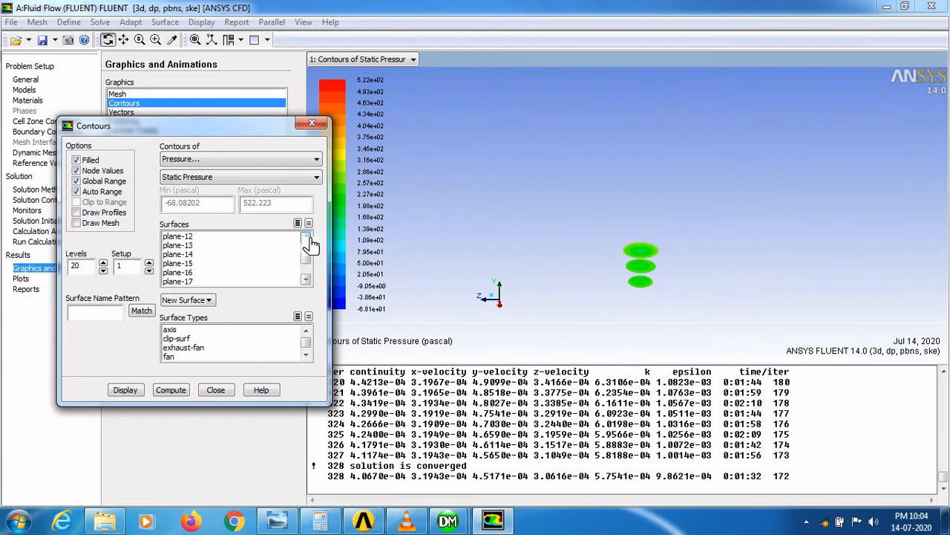
{"action": "left_click", "coordinate": [305, 237]}
{"action": "left_click", "coordinate": [305, 237]}
{"action": "left_click", "coordinate": [306, 237]}
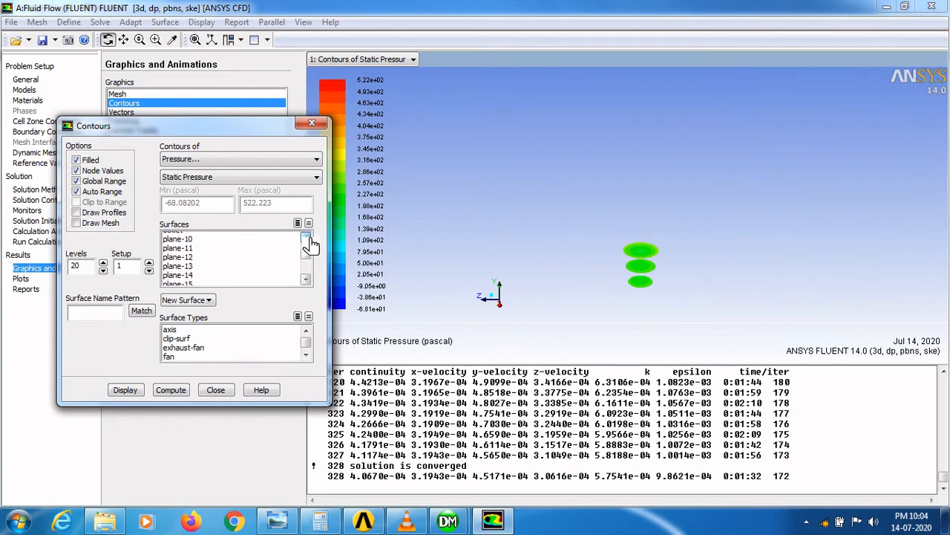
{"action": "left_click", "coordinate": [305, 236]}
{"action": "left_click", "coordinate": [190, 255]}
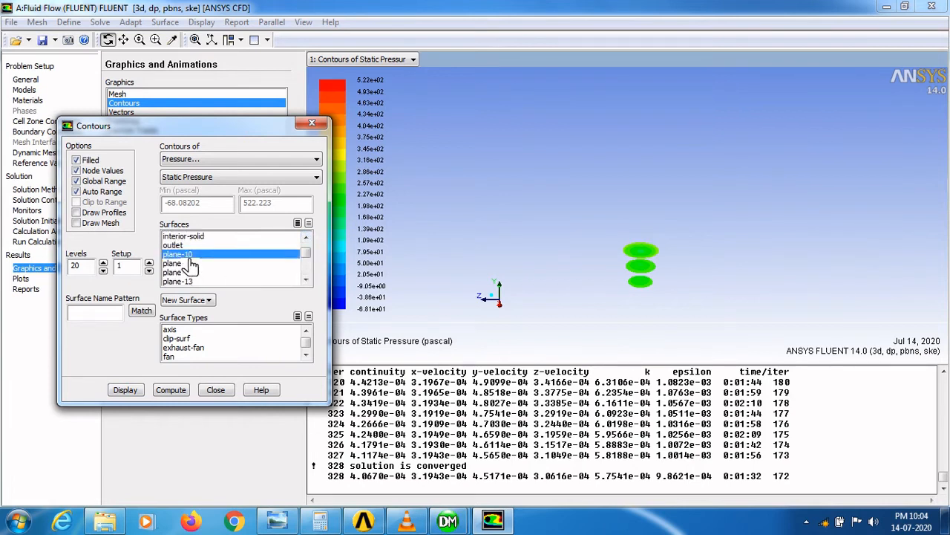
{"action": "left_click", "coordinate": [125, 390]}
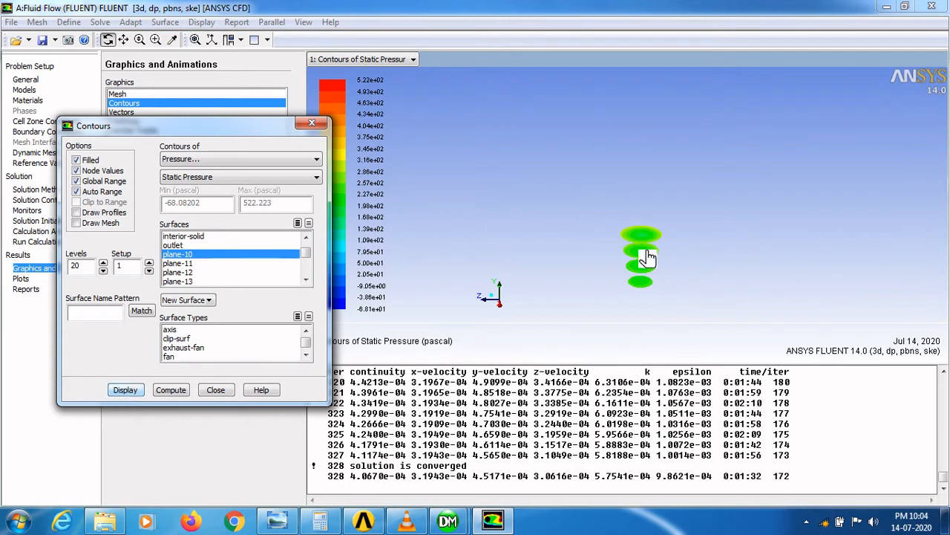
- Add plane-11, plane-12 and plane-13 one at a time, redisplaying the contours after each
{"action": "left_click", "coordinate": [193, 263]}
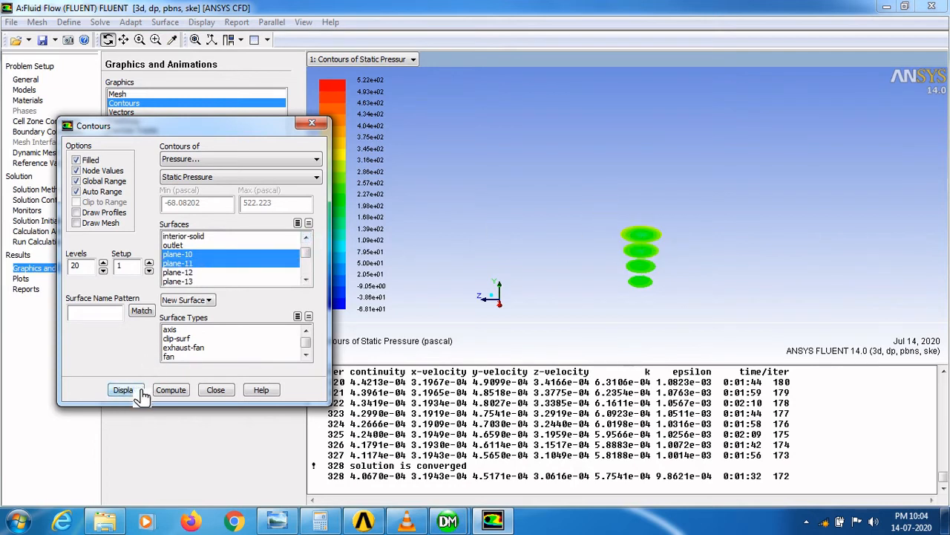
{"action": "left_click", "coordinate": [138, 391]}
{"action": "left_click", "coordinate": [182, 272]}
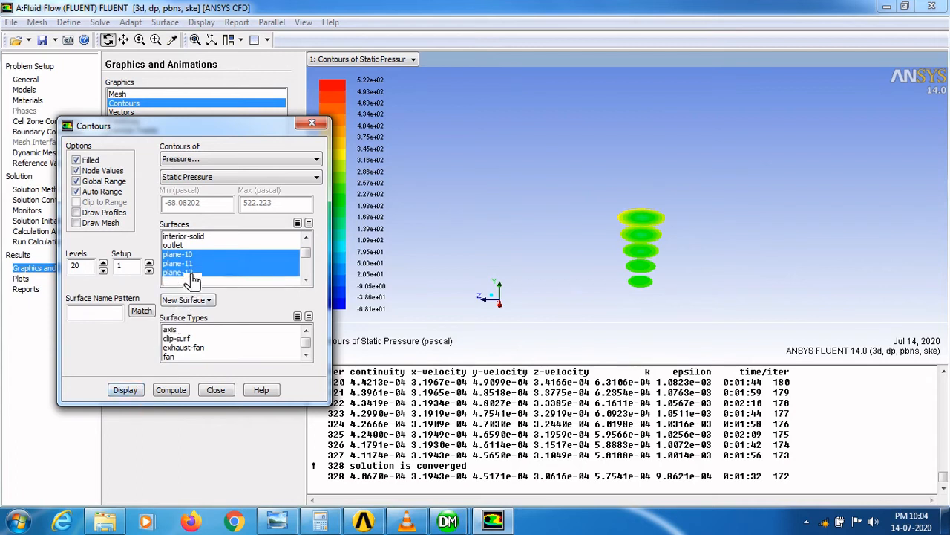
{"action": "left_click", "coordinate": [128, 391]}
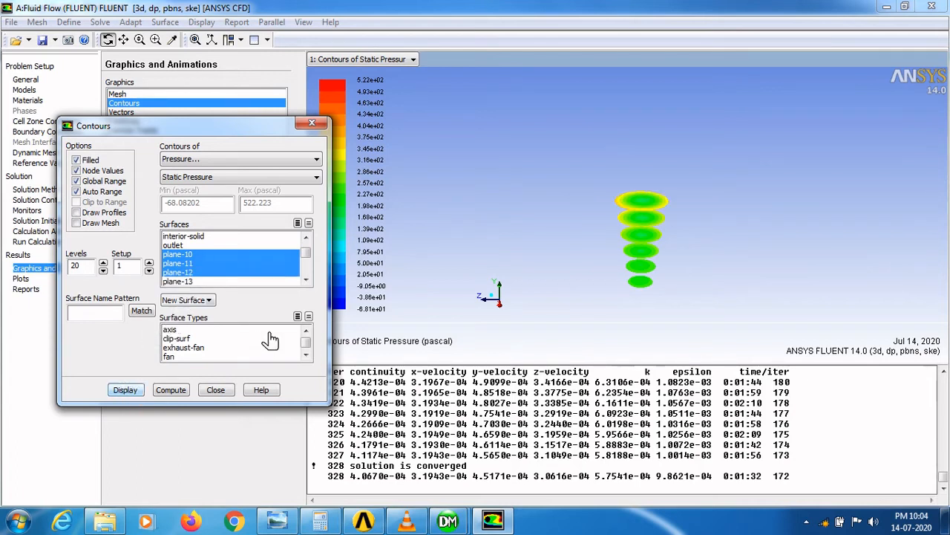
{"action": "left_click", "coordinate": [307, 280]}
{"action": "left_click", "coordinate": [306, 280]}
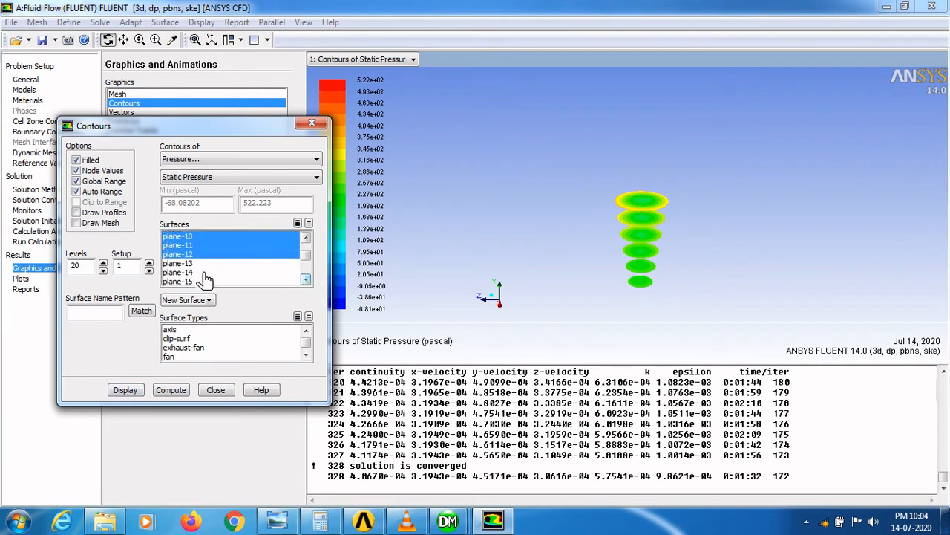
{"action": "left_click", "coordinate": [187, 264]}
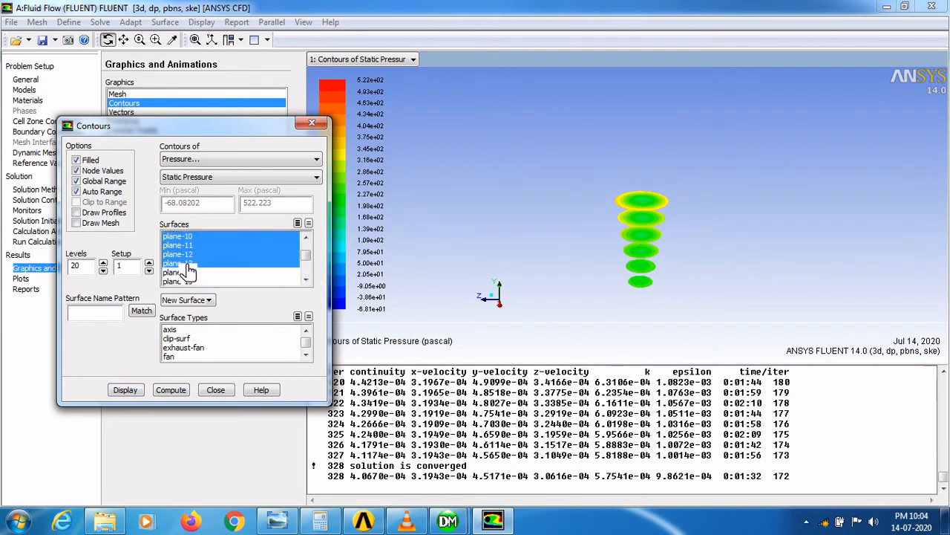
{"action": "left_click", "coordinate": [125, 391]}
- Add plane-14 through plane-17 to the contour surfaces, display them, and close the contours dialog
{"action": "left_click", "coordinate": [305, 279]}
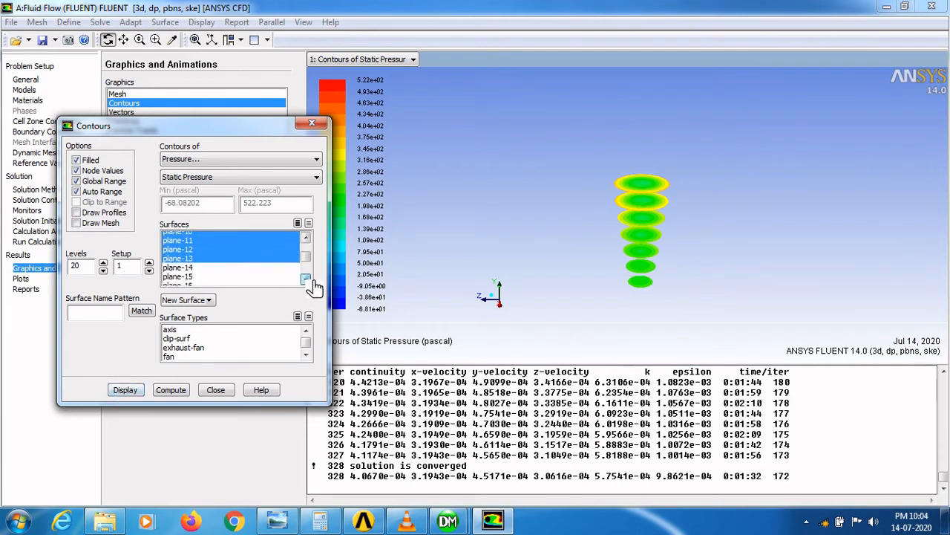
{"action": "left_click", "coordinate": [306, 279]}
{"action": "left_click", "coordinate": [190, 255]}
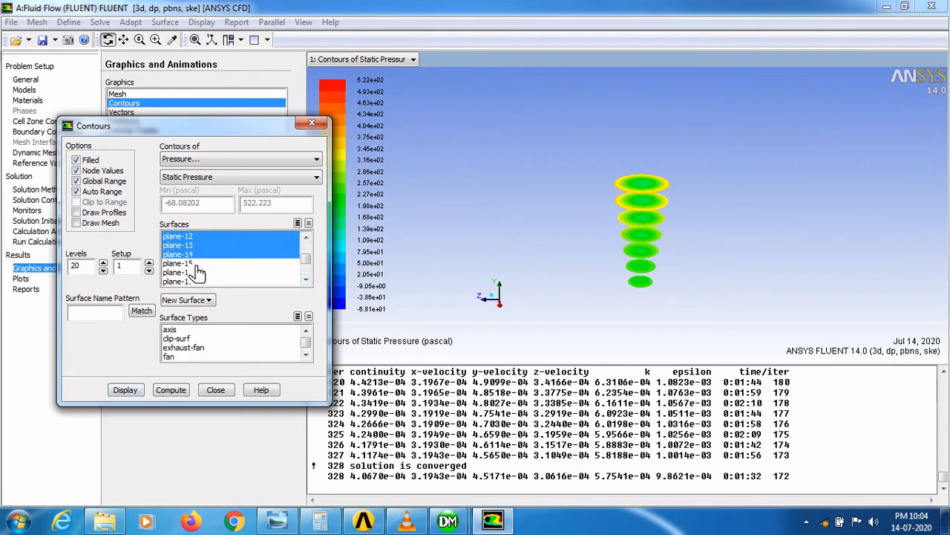
{"action": "left_click", "coordinate": [196, 264]}
{"action": "left_click", "coordinate": [196, 272]}
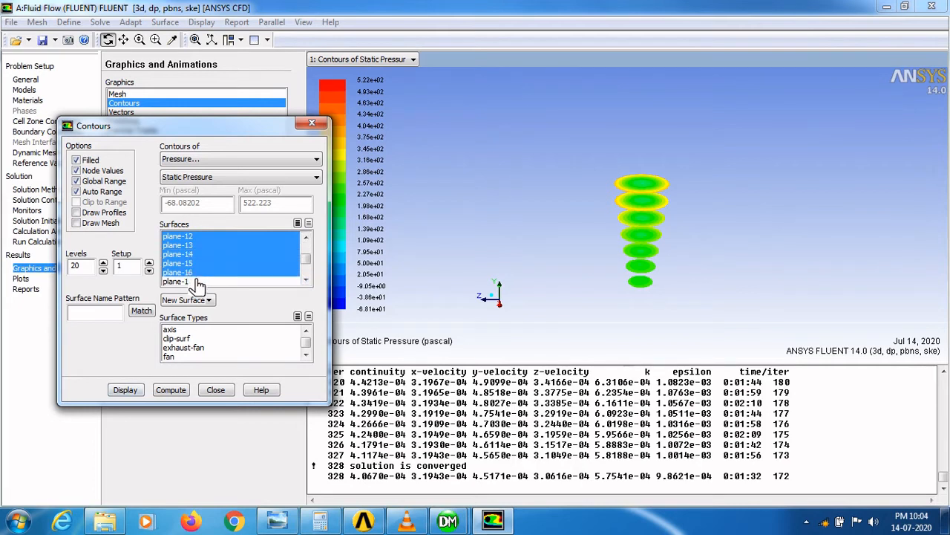
{"action": "left_click", "coordinate": [197, 282]}
{"action": "left_click", "coordinate": [305, 279]}
{"action": "left_click", "coordinate": [305, 279]}
{"action": "left_click", "coordinate": [306, 279]}
{"action": "left_click", "coordinate": [134, 391]}
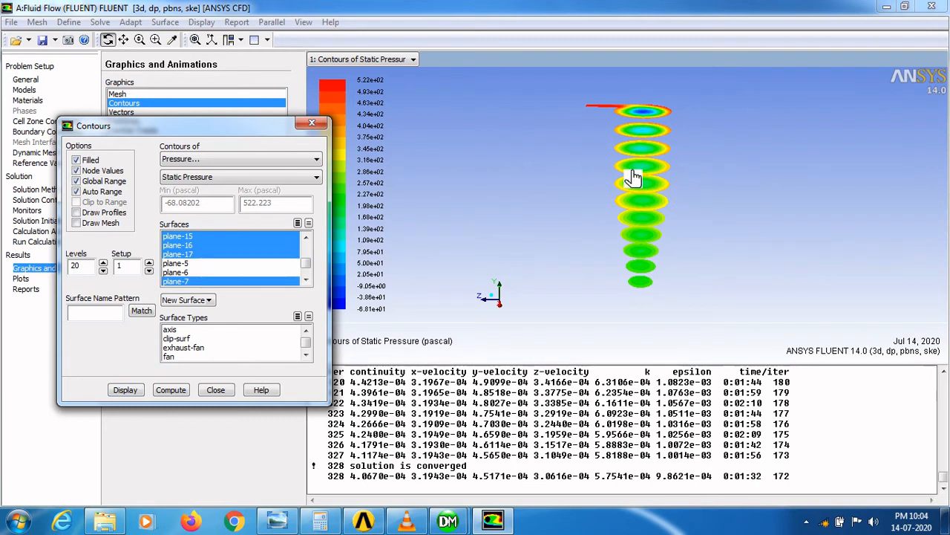
{"action": "left_click_drag", "start_coordinate": [596, 161], "coordinate": [593, 184]}
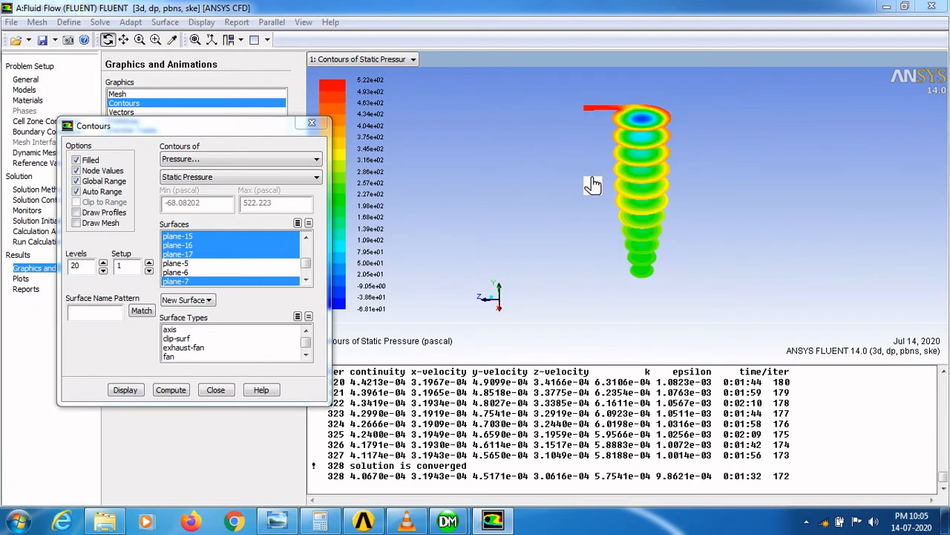
{"action": "left_click", "coordinate": [217, 392]}
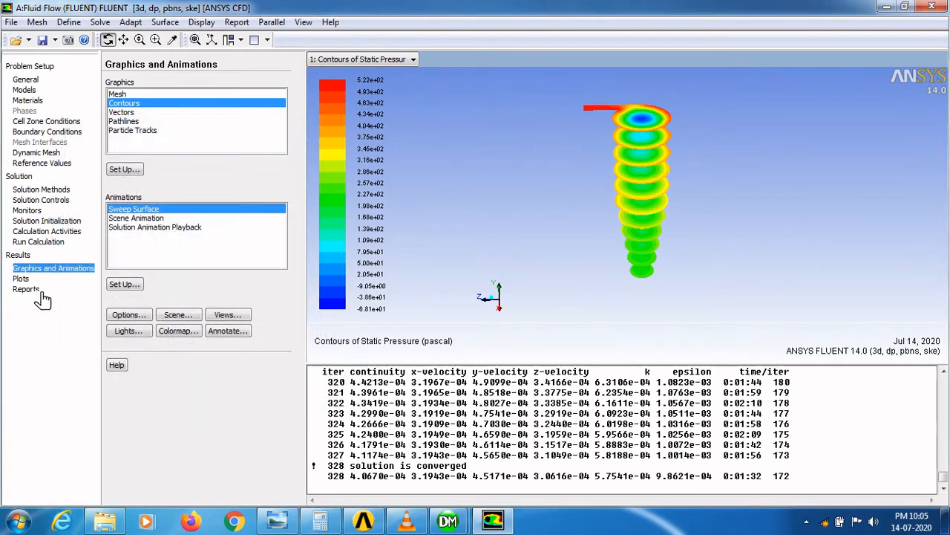
- Compute the mass-weighted average static pressure volume integral over the solid cell zone, then close the report dialog
{"action": "left_click", "coordinate": [41, 294]}
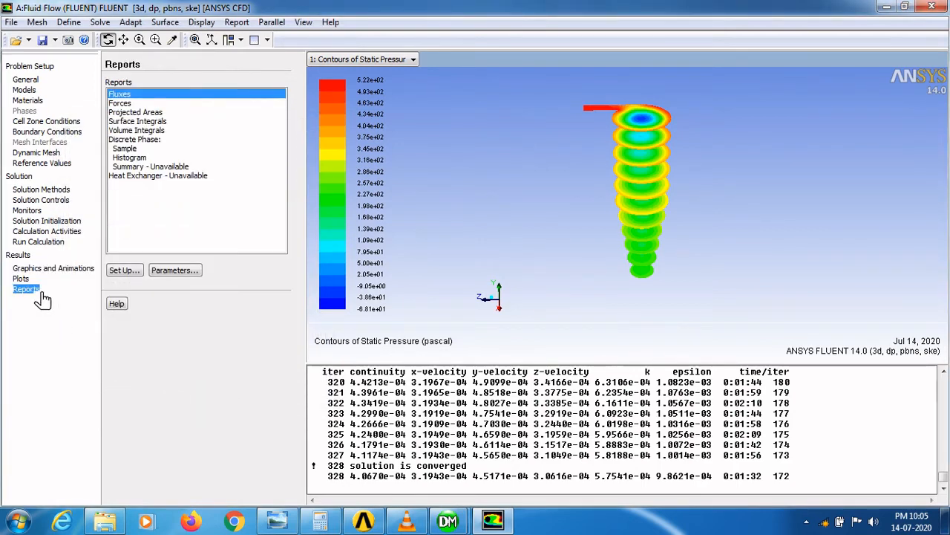
{"action": "double_click", "coordinate": [148, 131]}
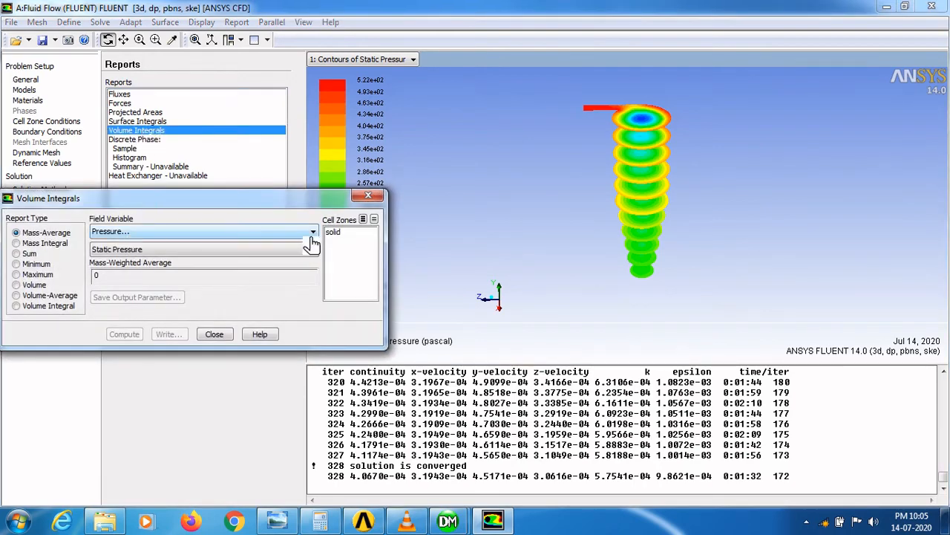
{"action": "left_click", "coordinate": [340, 237]}
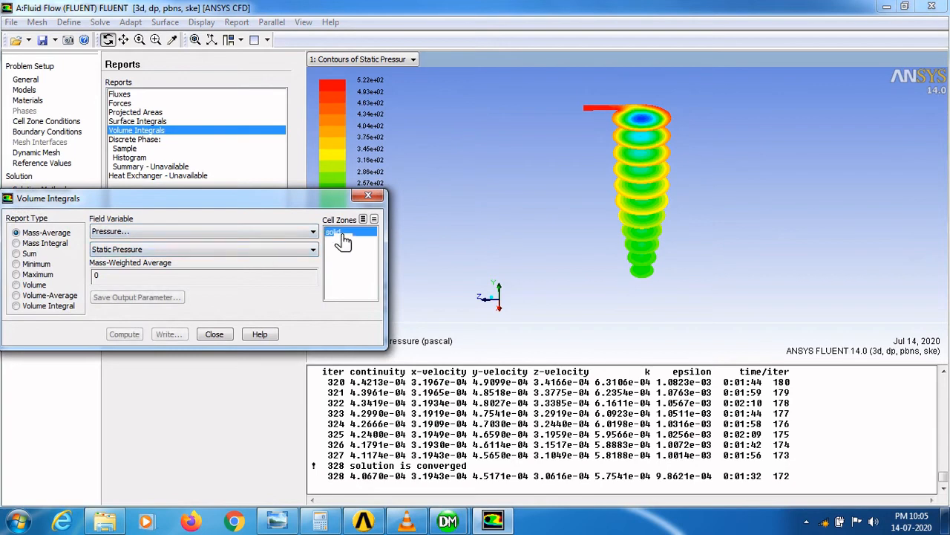
{"action": "left_click", "coordinate": [140, 335]}
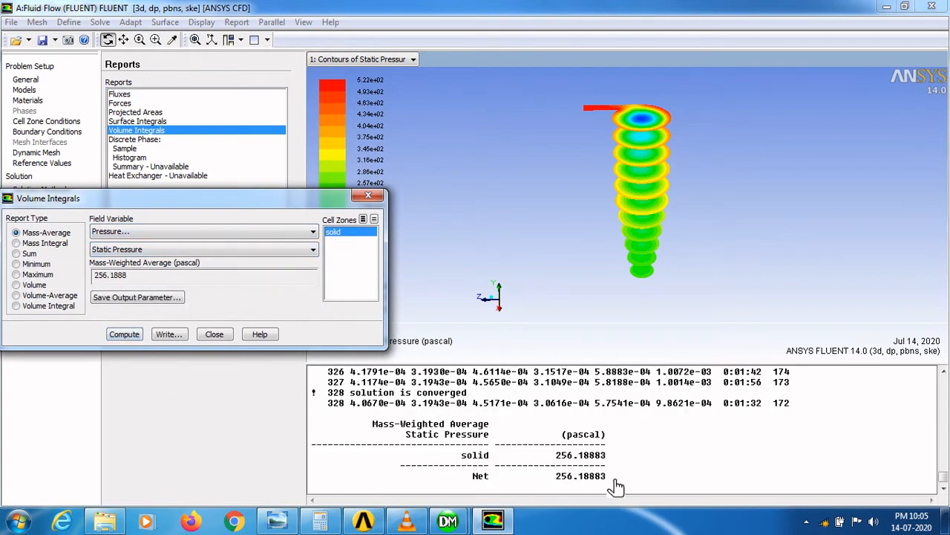
{"action": "left_click", "coordinate": [215, 335]}
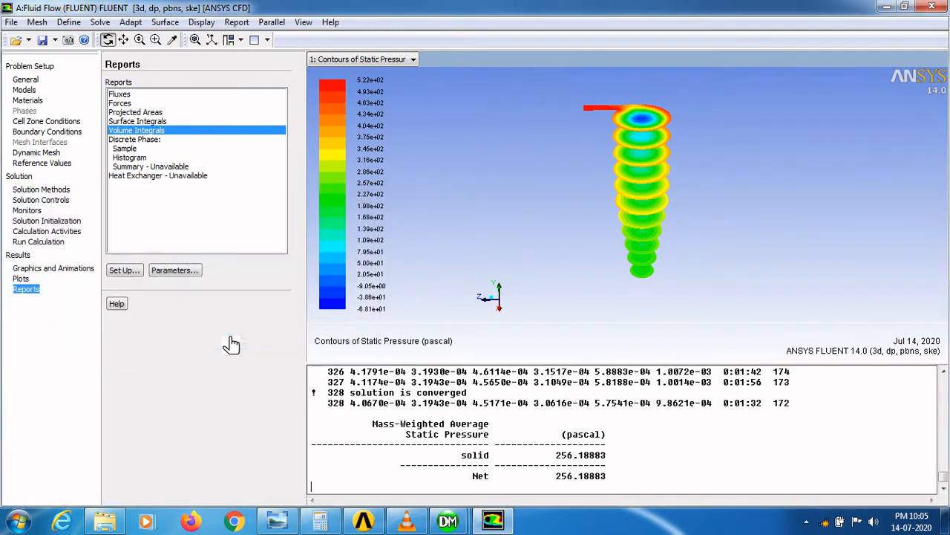
- Switch the contours to Velocity, Radial Velocity and display them on the selected planes
{"action": "left_click", "coordinate": [62, 272]}
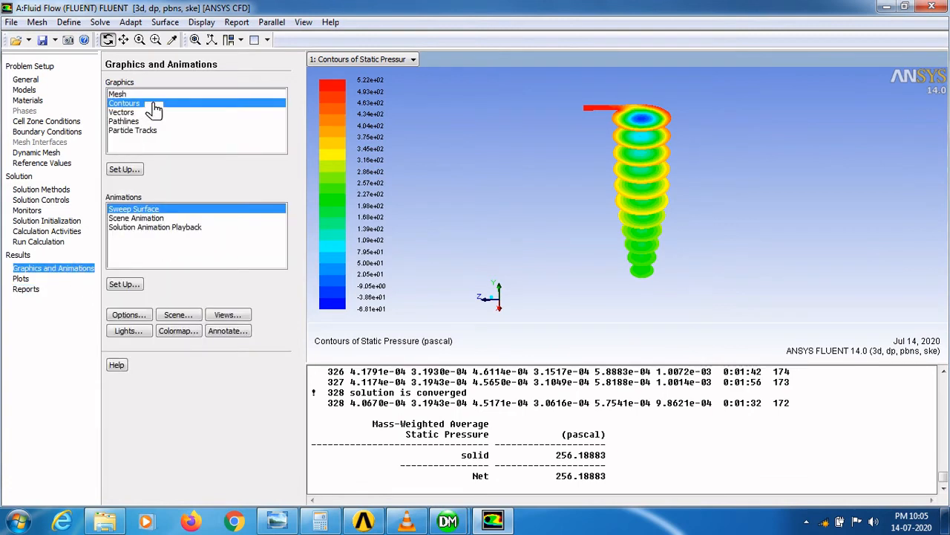
{"action": "left_click", "coordinate": [132, 170]}
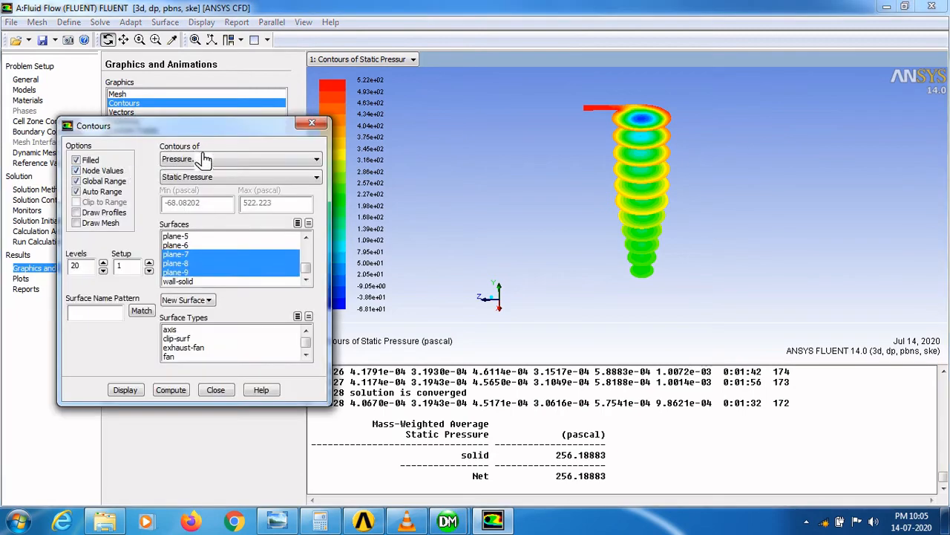
{"action": "left_click", "coordinate": [206, 160]}
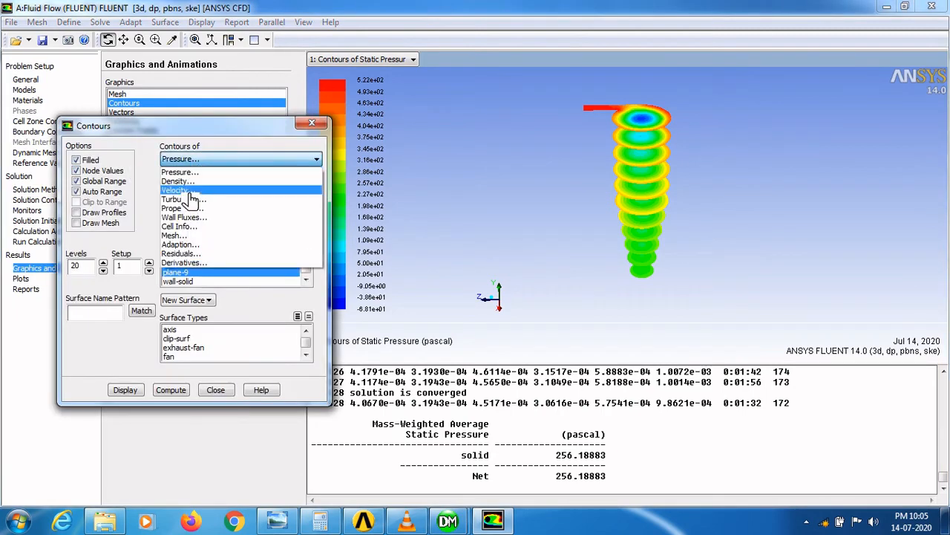
{"action": "left_click", "coordinate": [190, 191]}
{"action": "left_click", "coordinate": [217, 177]}
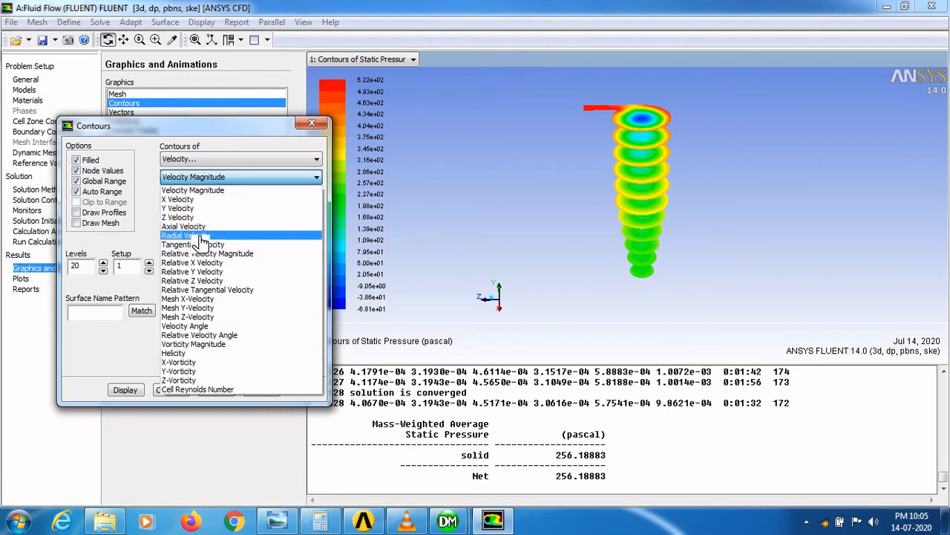
{"action": "left_click", "coordinate": [201, 236]}
{"action": "left_click", "coordinate": [132, 391]}
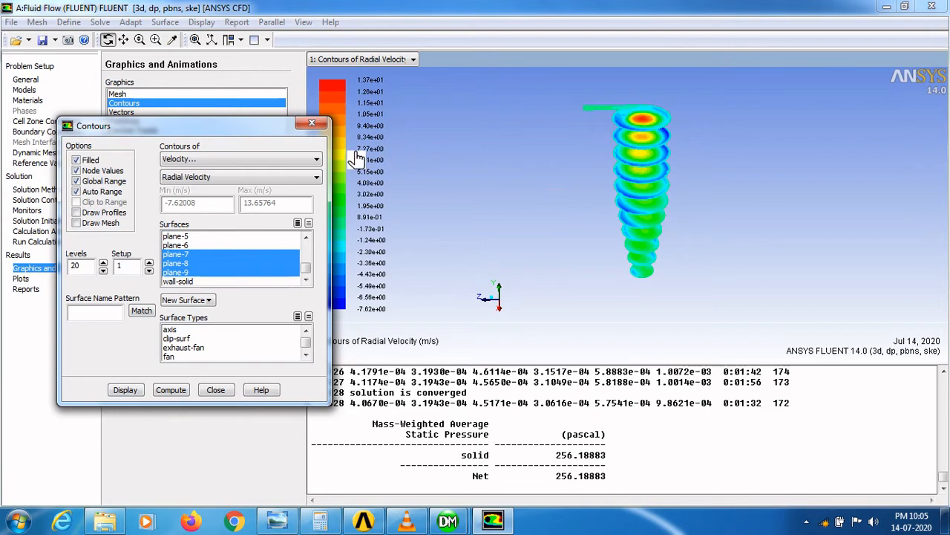
- Change the contour variable to Axial Velocity, display it, and close the contours dialog
{"action": "left_click", "coordinate": [210, 182]}
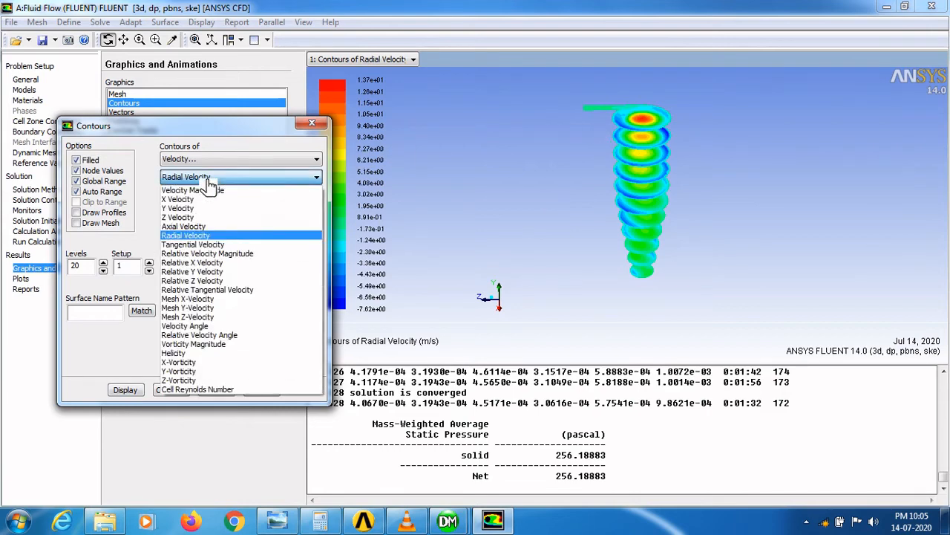
{"action": "left_click", "coordinate": [205, 228]}
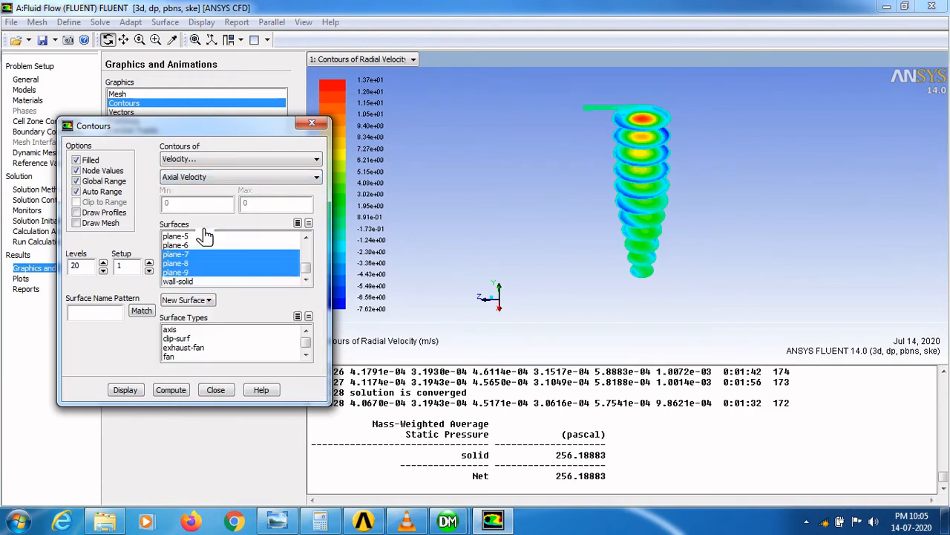
{"action": "left_click", "coordinate": [124, 389]}
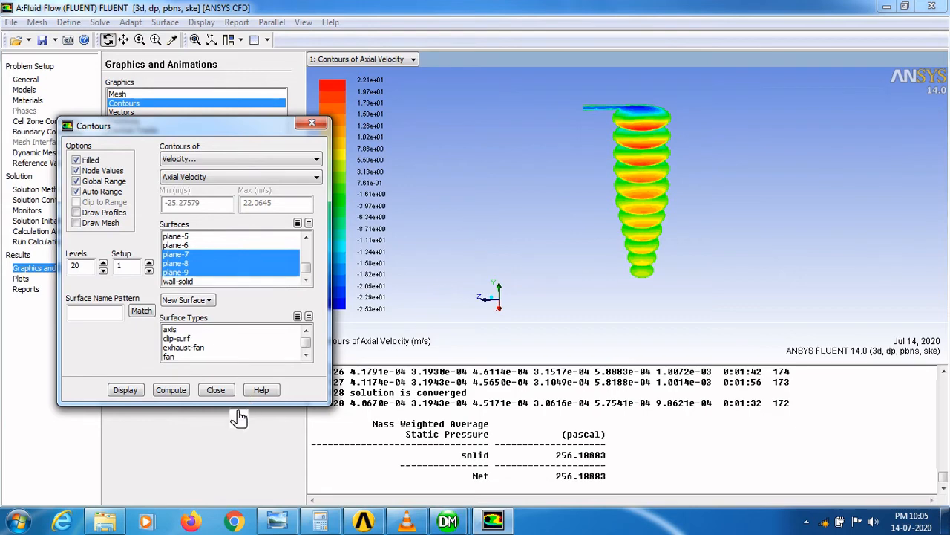
{"action": "left_click", "coordinate": [225, 392]}
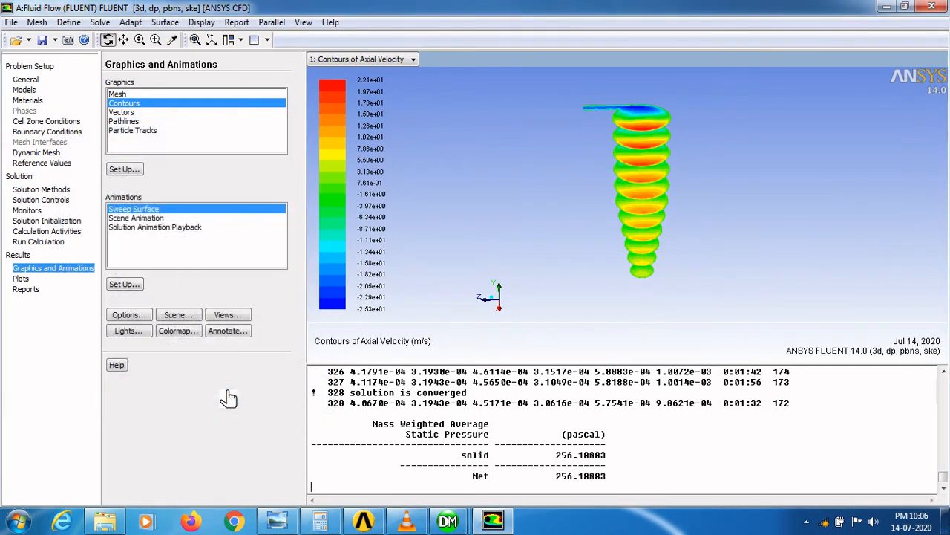
- Reopen the contours setup and deselect plane-7 to plane-9 and plane-12 to plane-17 from the surfaces
{"action": "left_click", "coordinate": [138, 171]}
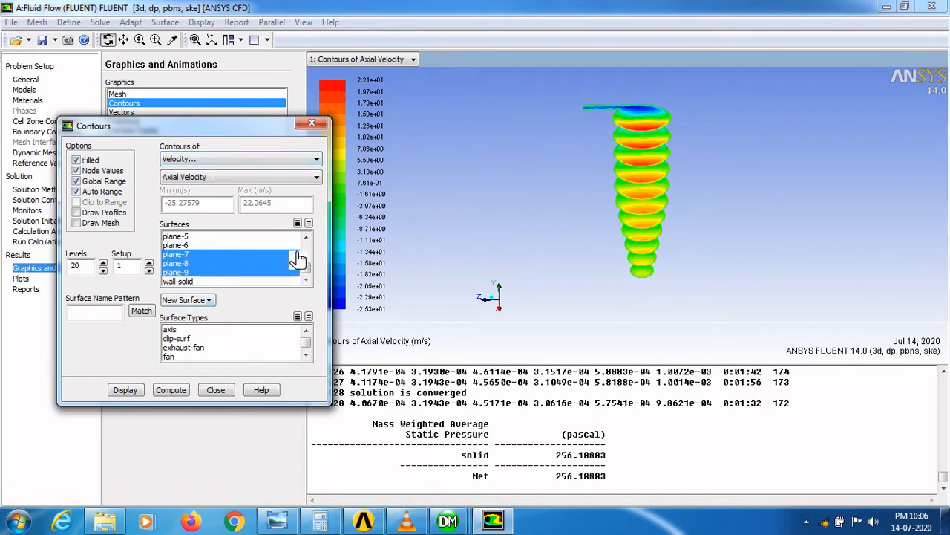
{"action": "left_click", "coordinate": [203, 254]}
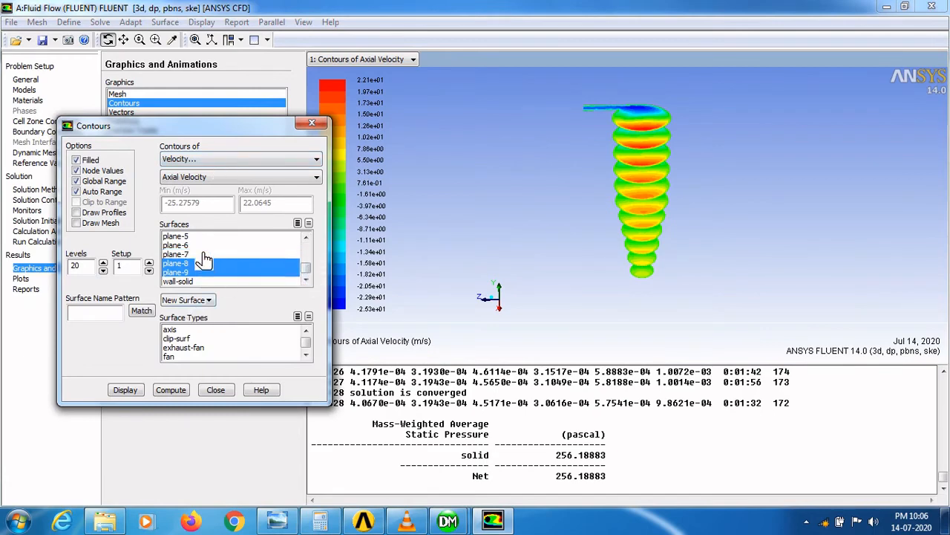
{"action": "left_click", "coordinate": [206, 264]}
{"action": "left_click", "coordinate": [205, 273]}
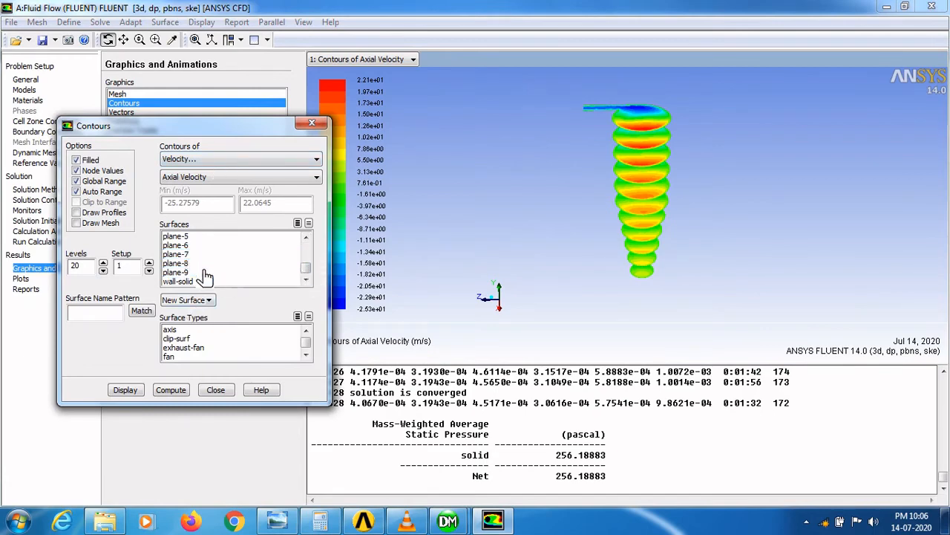
{"action": "scroll", "coordinate": [313, 255], "scroll_direction": "up", "scroll_amount": 3}
{"action": "scroll", "coordinate": [314, 256], "scroll_direction": "down", "scroll_amount": 2}
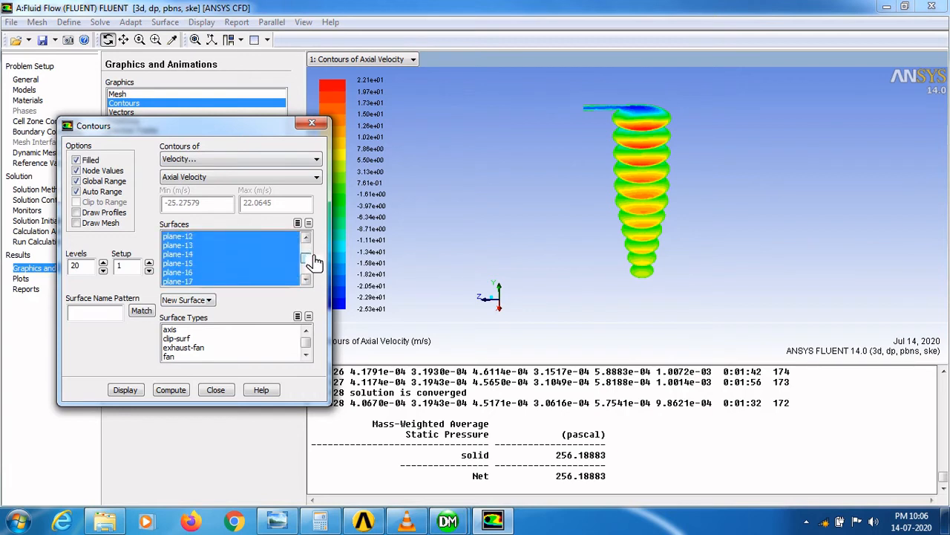
{"action": "left_click", "coordinate": [217, 238]}
{"action": "left_click", "coordinate": [215, 246]}
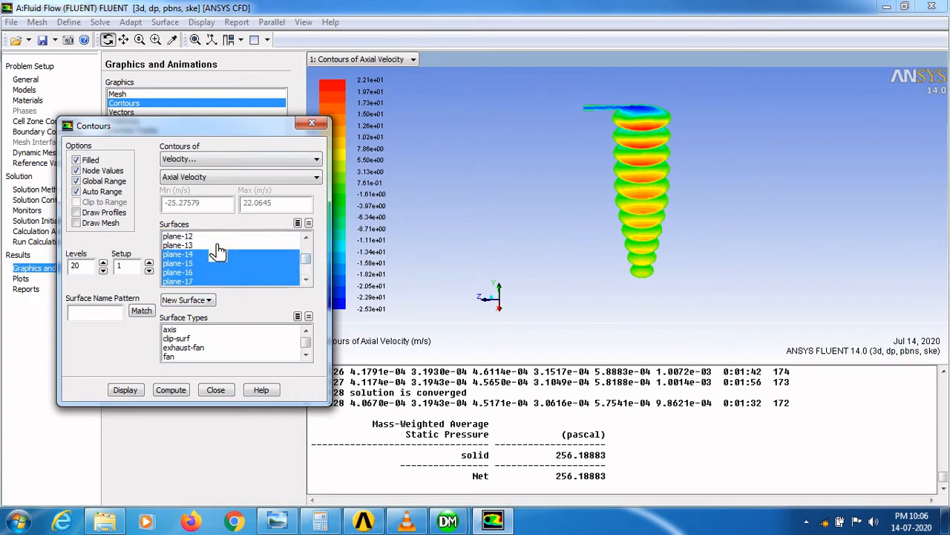
{"action": "left_click", "coordinate": [216, 255]}
{"action": "left_click", "coordinate": [215, 264]}
{"action": "left_click", "coordinate": [215, 272]}
{"action": "left_click", "coordinate": [215, 281]}
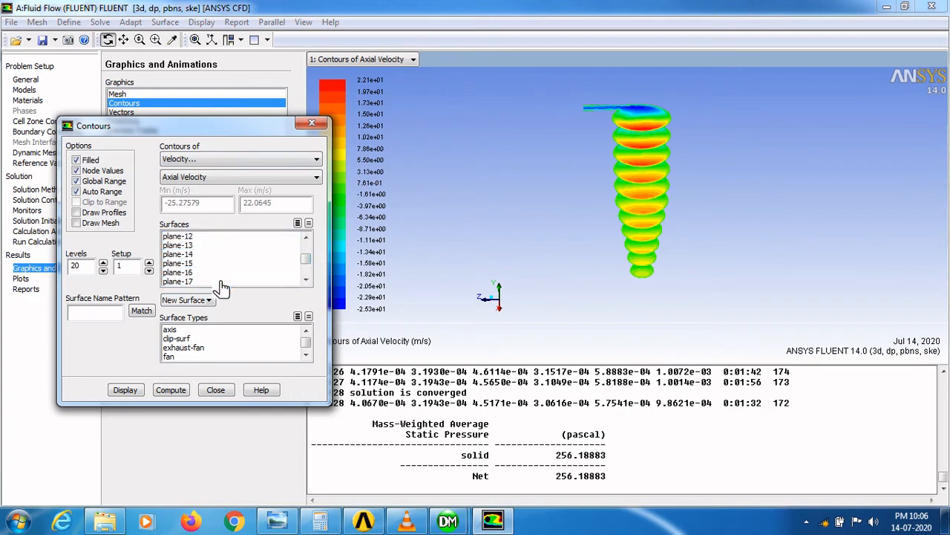
- Add plane-5 to the contour surfaces and display the axial velocity contours
{"action": "left_click", "coordinate": [305, 280]}
{"action": "left_click", "coordinate": [305, 279]}
{"action": "left_click", "coordinate": [305, 280]}
{"action": "left_click", "coordinate": [187, 265]}
{"action": "left_click", "coordinate": [134, 392]}
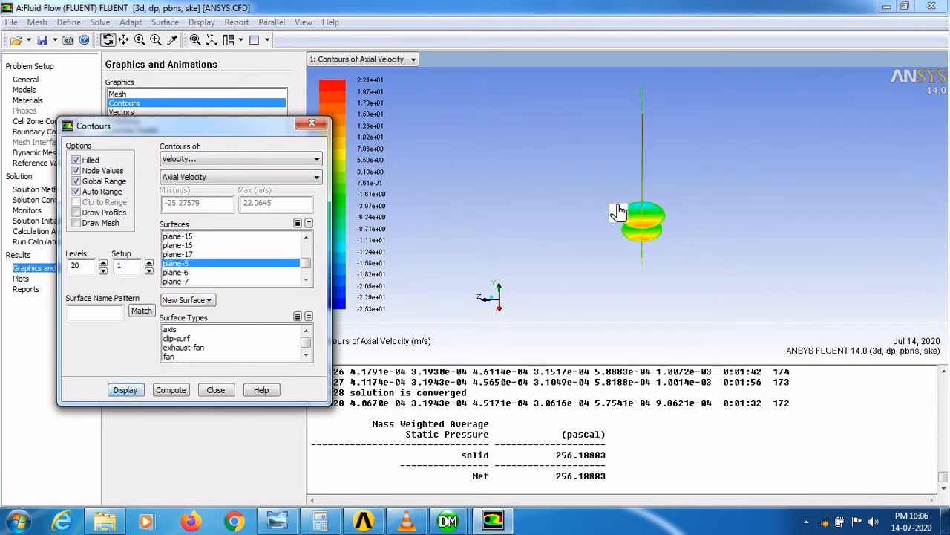
- Deselect plane-10 and plane-11 so only plane-5 remains, and redisplay the contours
{"action": "scroll", "coordinate": [312, 280], "scroll_direction": "down", "scroll_amount": 1}
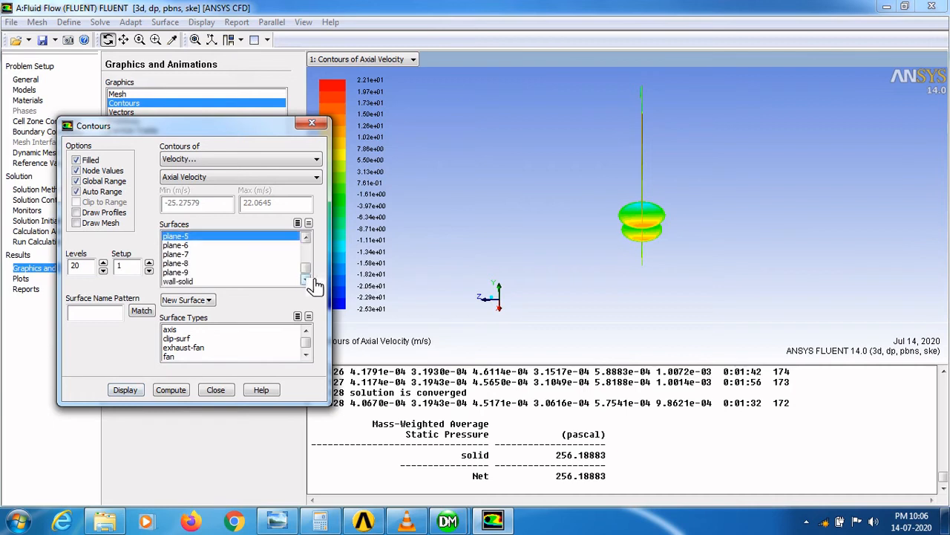
{"action": "scroll", "coordinate": [316, 276], "scroll_direction": "up", "scroll_amount": 3}
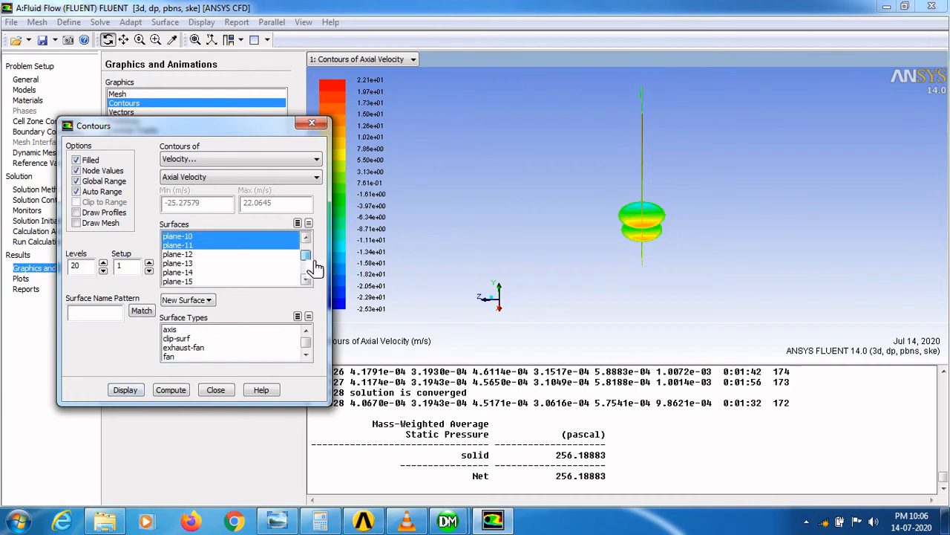
{"action": "left_click", "coordinate": [223, 245]}
{"action": "left_click", "coordinate": [223, 237]}
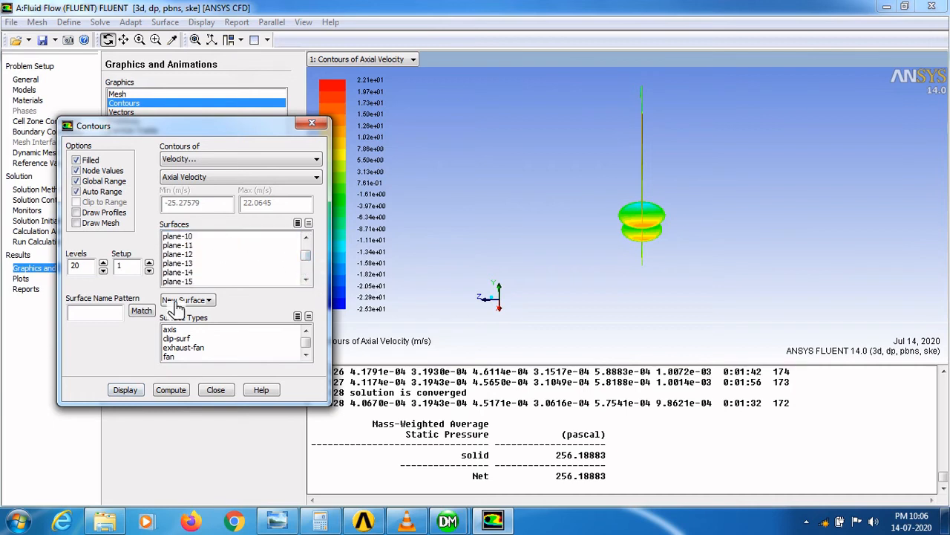
{"action": "left_click", "coordinate": [124, 389]}
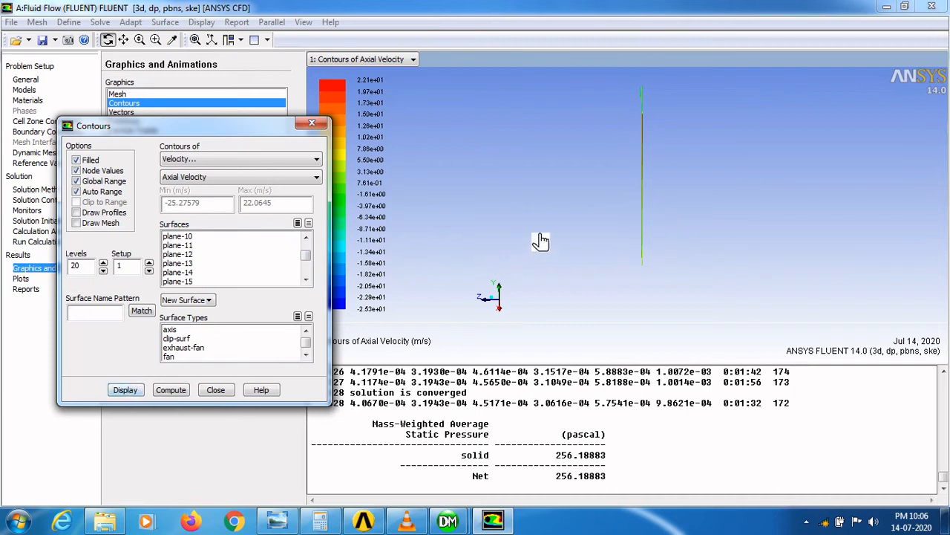
- Switch the contour variable back to Pressure, Static Pressure and display it on plane-5
{"action": "left_click_drag", "start_coordinate": [654, 196], "coordinate": [683, 175]}
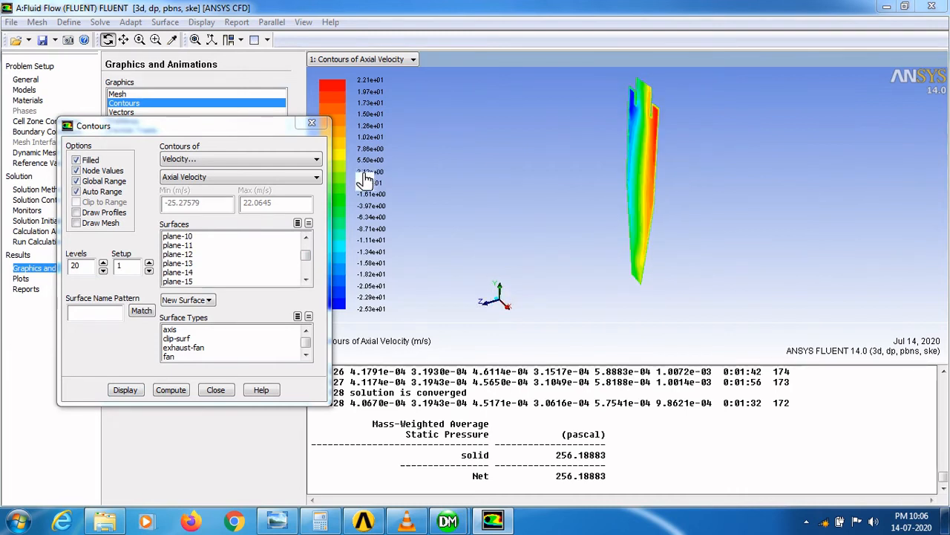
{"action": "left_click", "coordinate": [231, 162]}
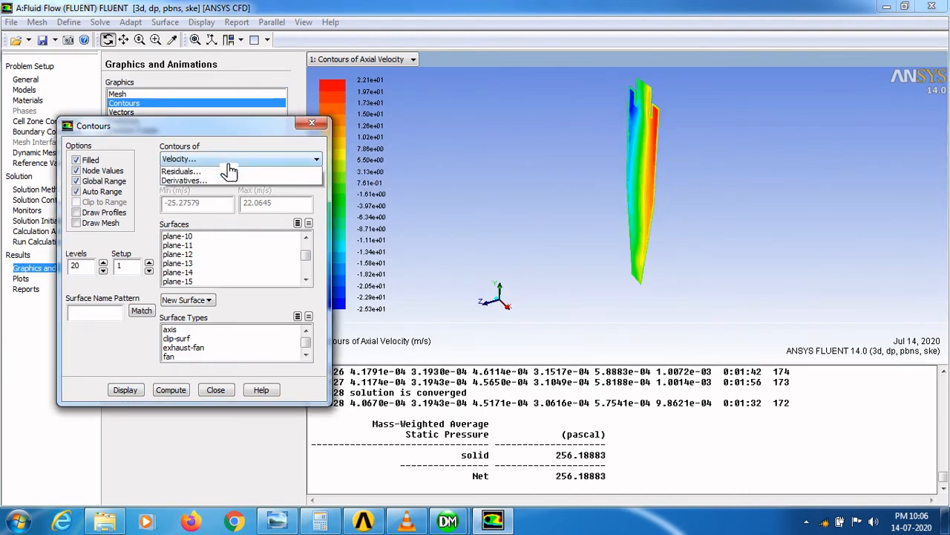
{"action": "left_click", "coordinate": [190, 174]}
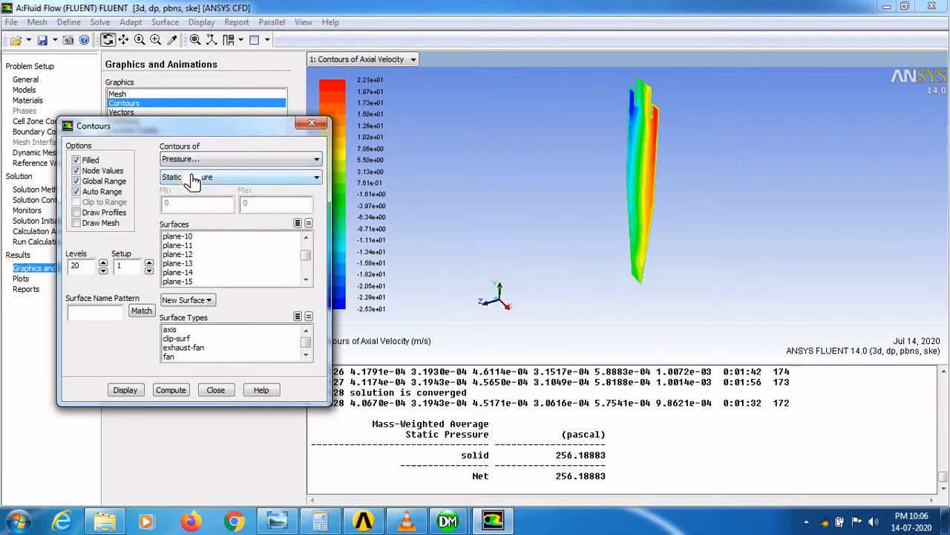
{"action": "left_click", "coordinate": [135, 395]}
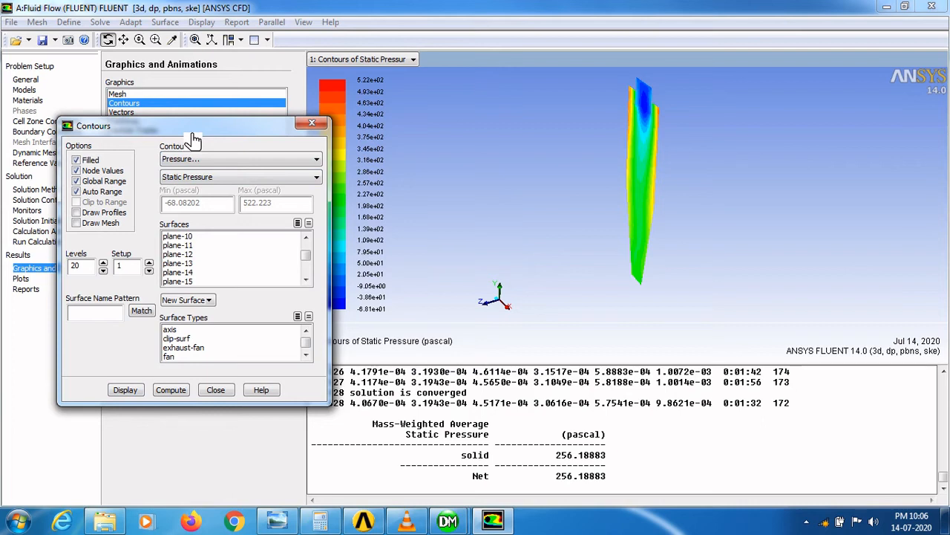
- Set a front view and preview the plane-5 static pressure contours as a JPEG picture from Save Picture
{"action": "left_click", "coordinate": [228, 40]}
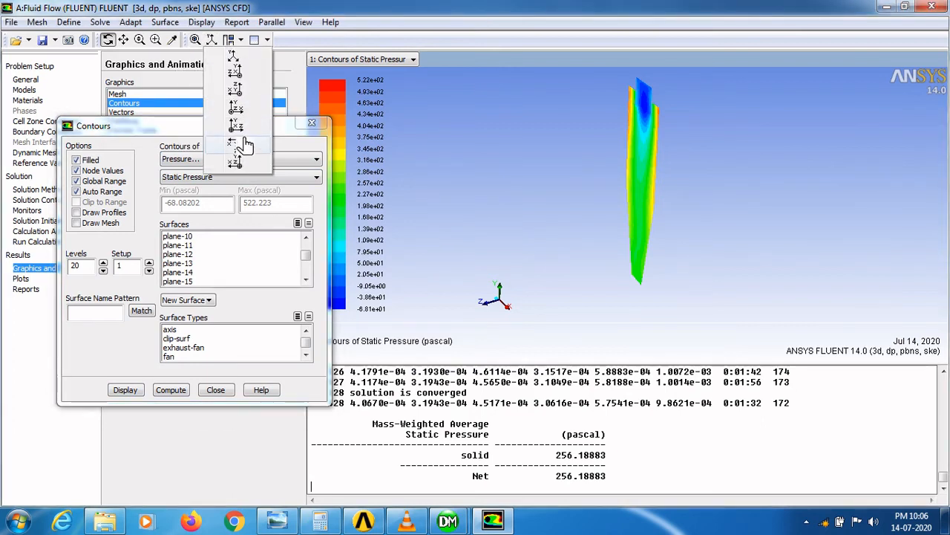
{"action": "left_click", "coordinate": [248, 114]}
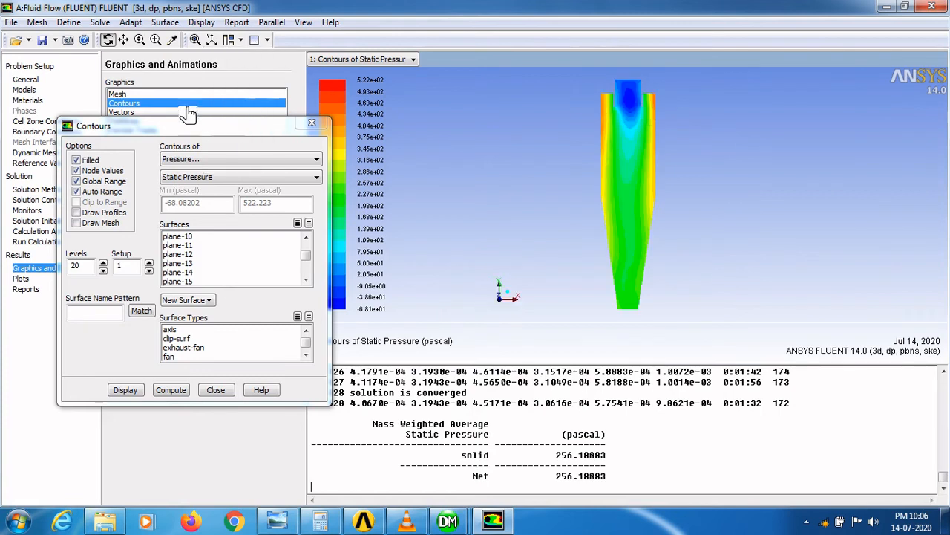
{"action": "left_click", "coordinate": [77, 43]}
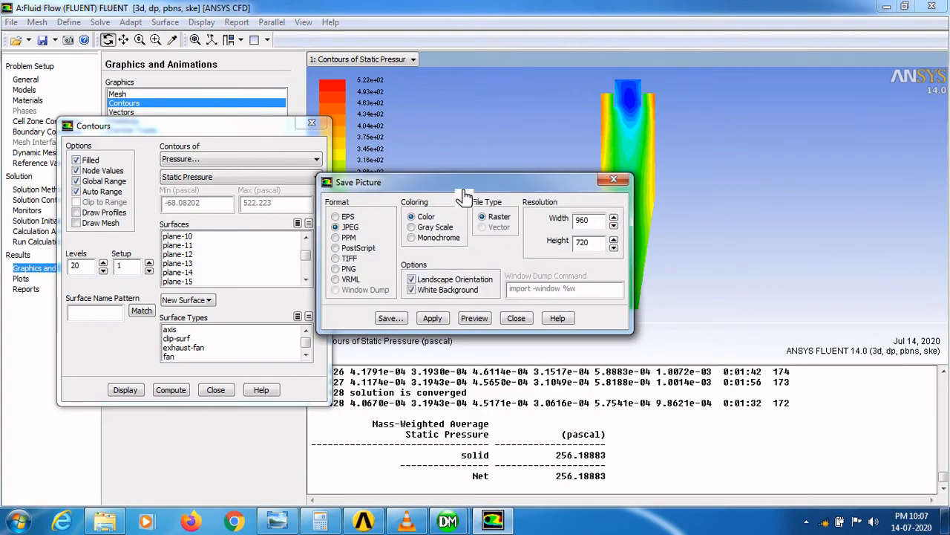
{"action": "left_click_drag", "start_coordinate": [464, 195], "coordinate": [349, 148]}
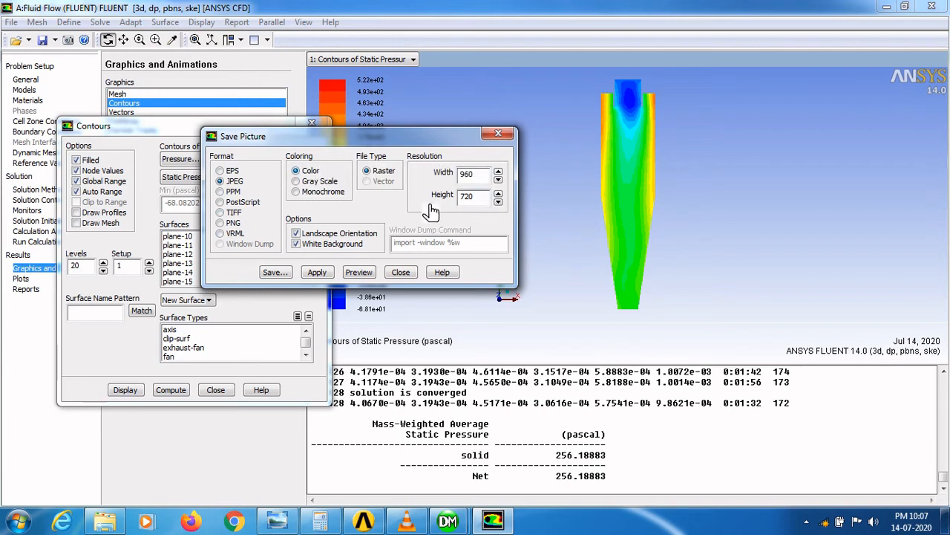
{"action": "left_click", "coordinate": [360, 273]}
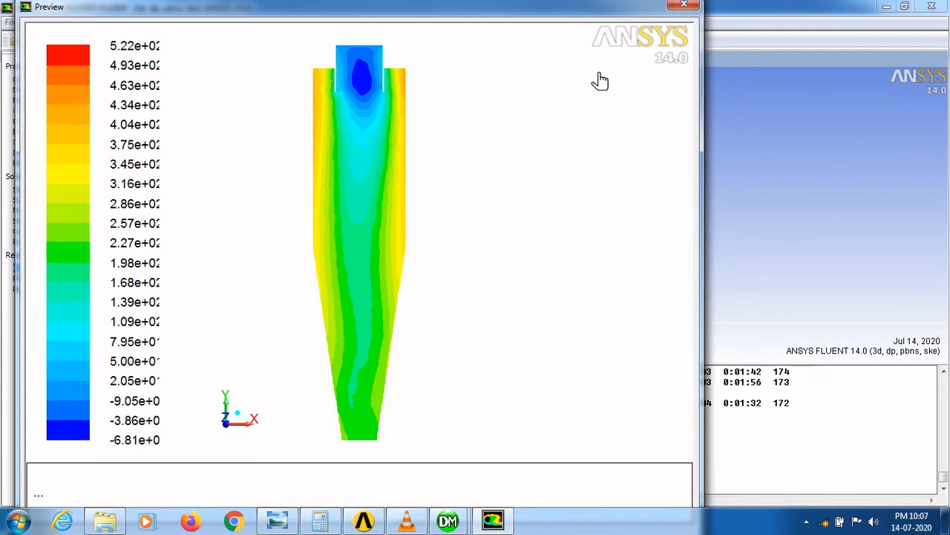
{"action": "left_click", "coordinate": [695, 6]}
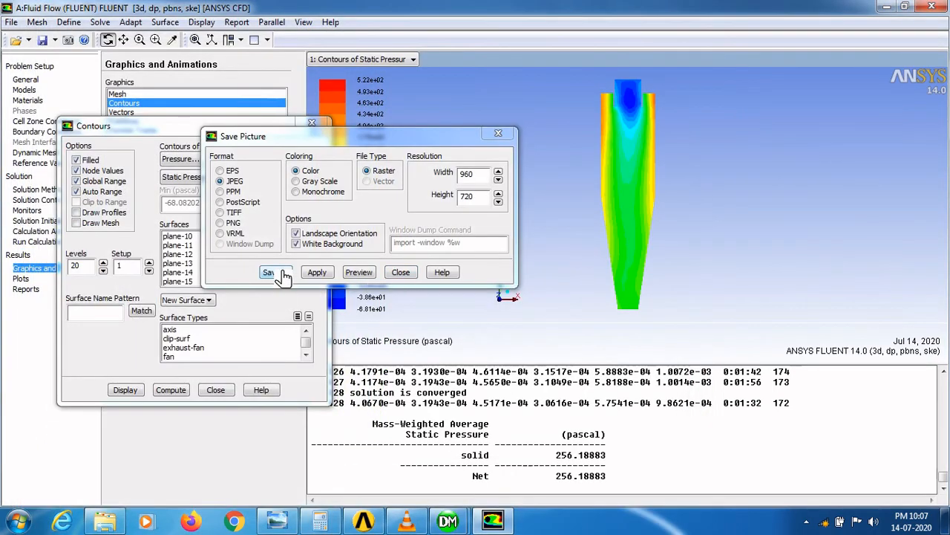
- Save the plane-5 static pressure contour picture as pressure on the Desktop and close the Save Picture dialog
{"action": "left_click", "coordinate": [282, 272]}
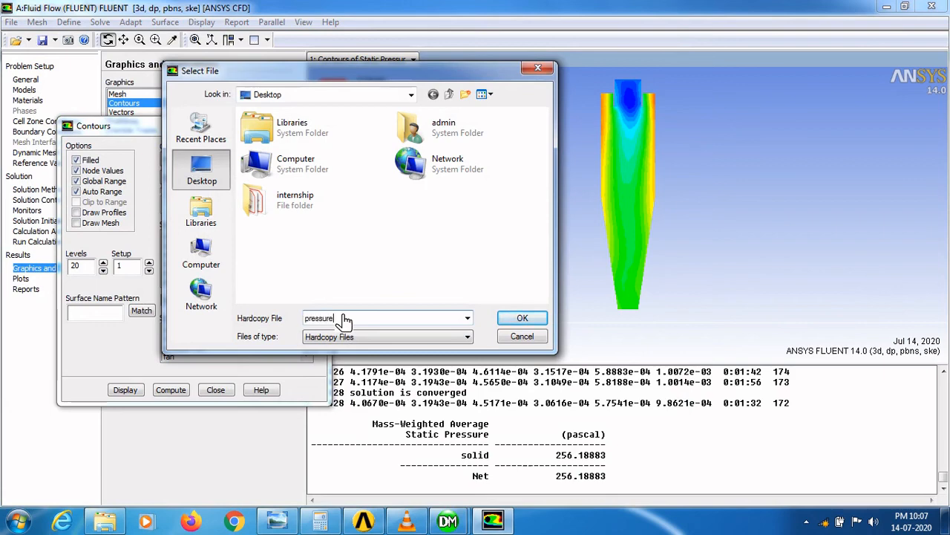
{"action": "left_click", "coordinate": [523, 317]}
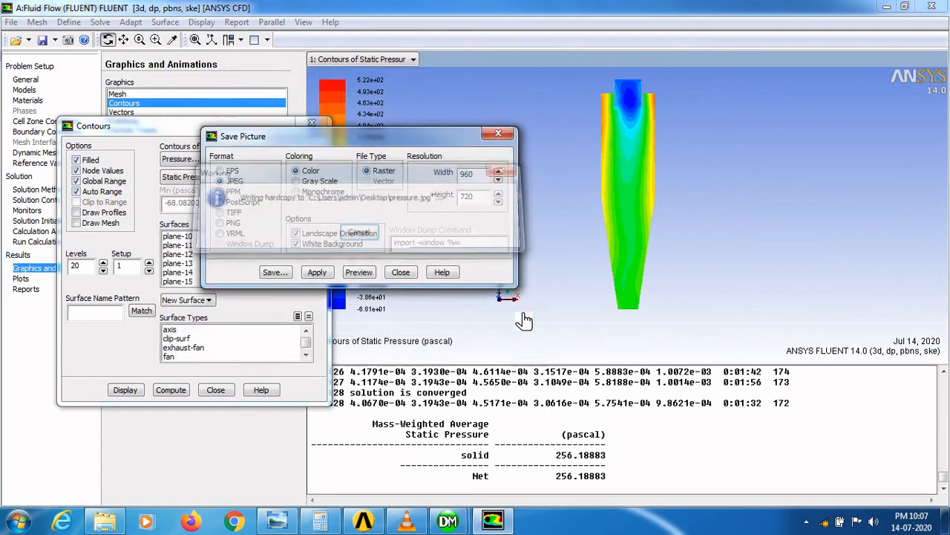
{"action": "left_click", "coordinate": [401, 273]}
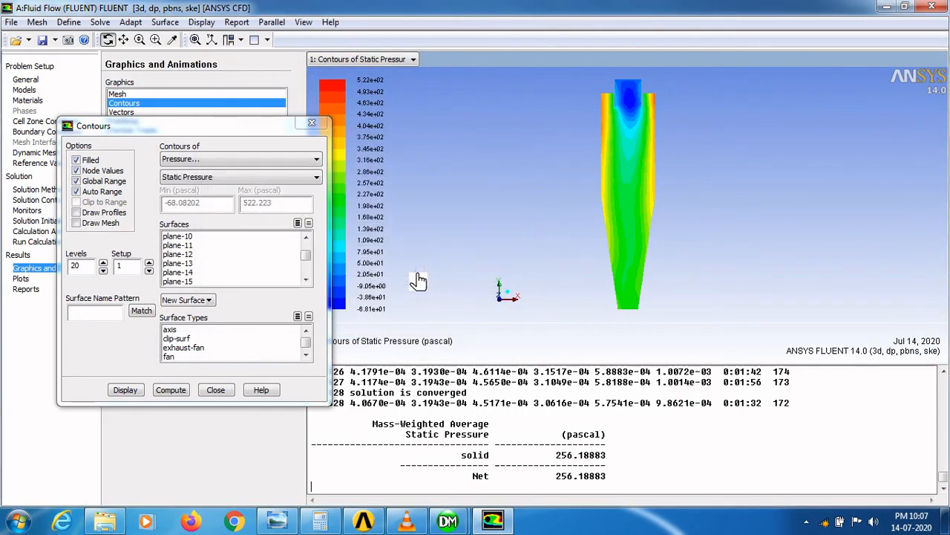
- Minimize the open windows and open the saved pressure picture from the desktop to inspect it
{"action": "left_click", "coordinate": [884, 7]}
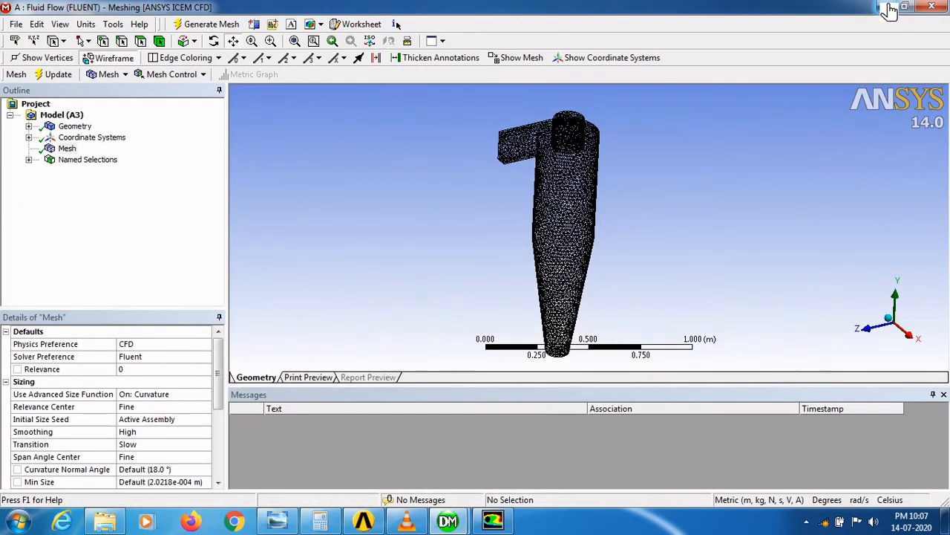
{"action": "left_click", "coordinate": [888, 9]}
{"action": "left_click", "coordinate": [888, 9]}
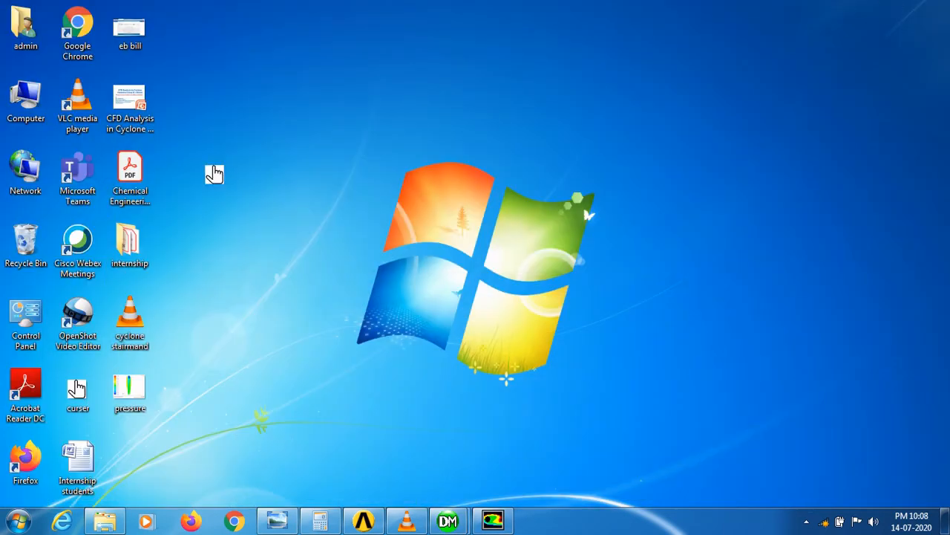
{"action": "double_click", "coordinate": [131, 398]}
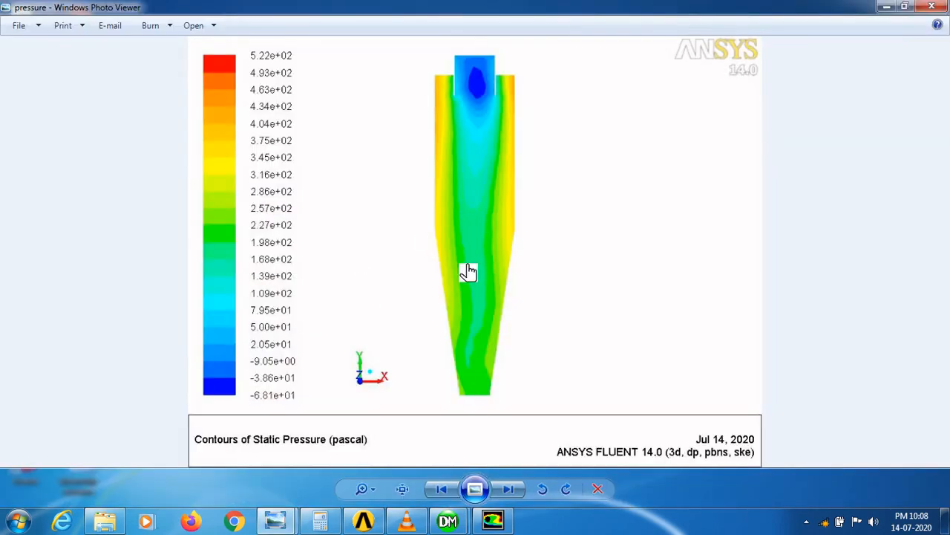
{"action": "left_click", "coordinate": [933, 7]}
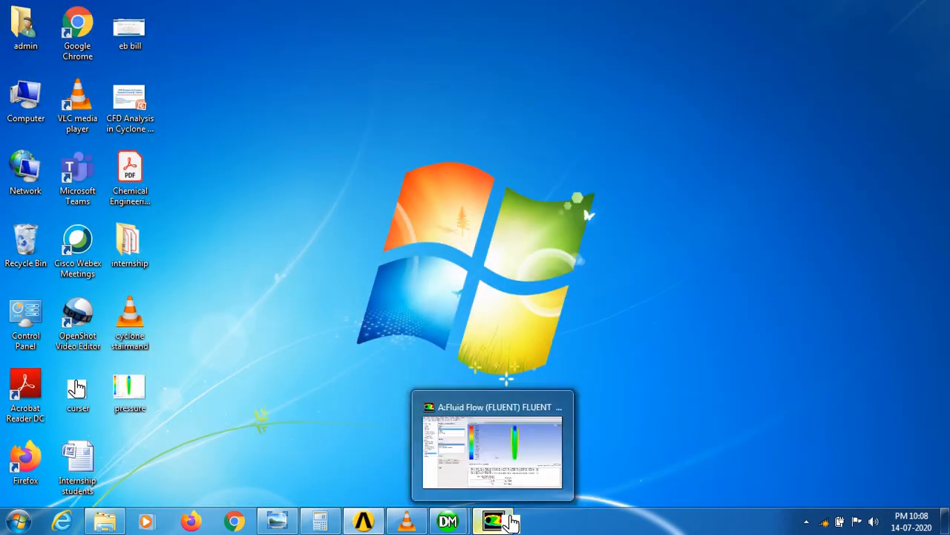
- Return to Fluent and display contours of Turbulence, Turbulent Dissipation Rate (Epsilon)
{"action": "left_click", "coordinate": [511, 522]}
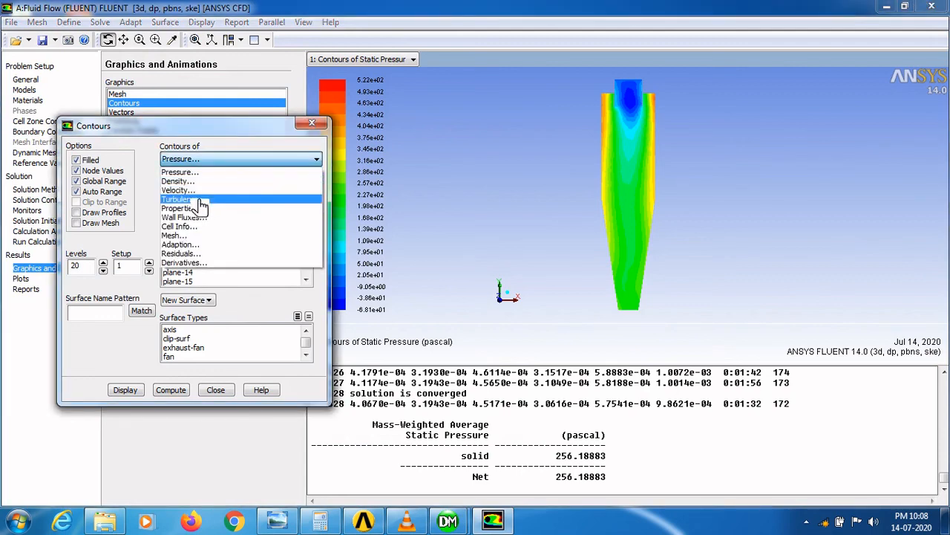
{"action": "left_click", "coordinate": [201, 206]}
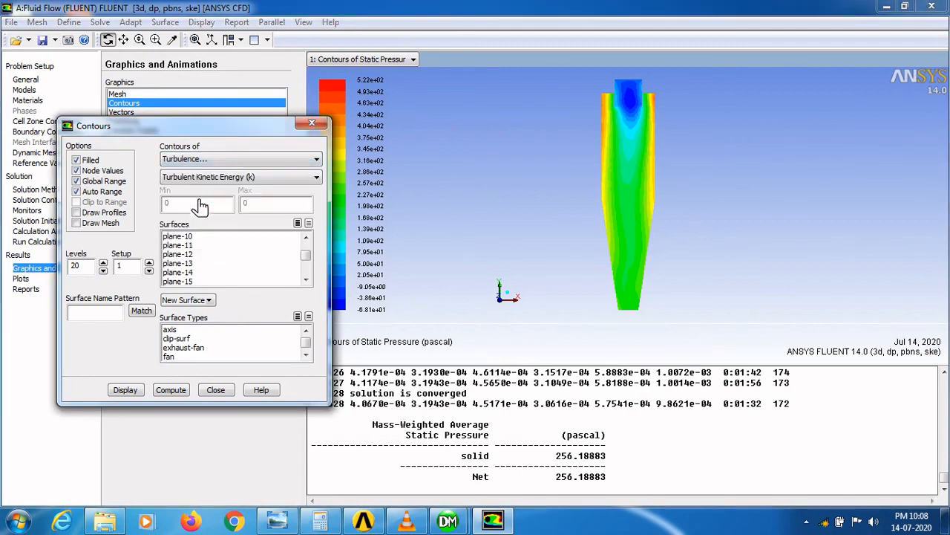
{"action": "left_click", "coordinate": [241, 182]}
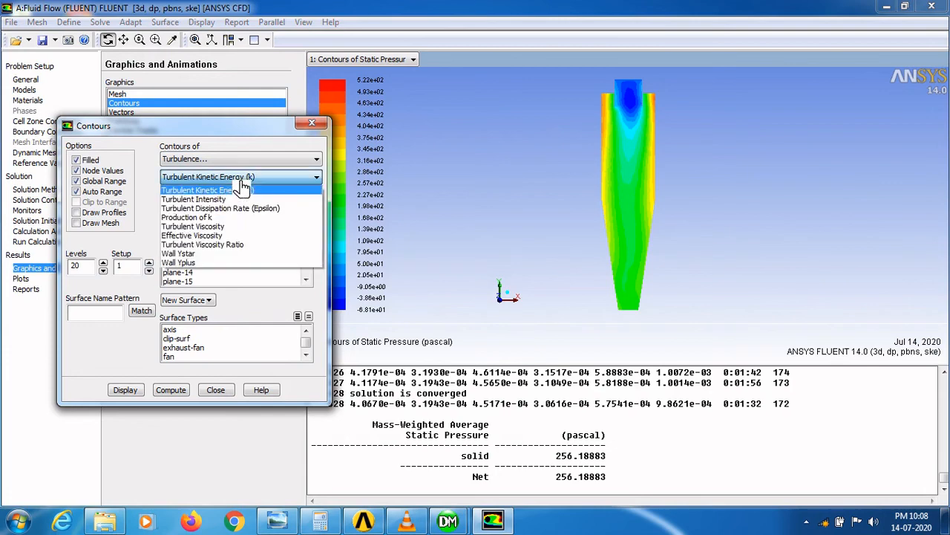
{"action": "left_click", "coordinate": [227, 210]}
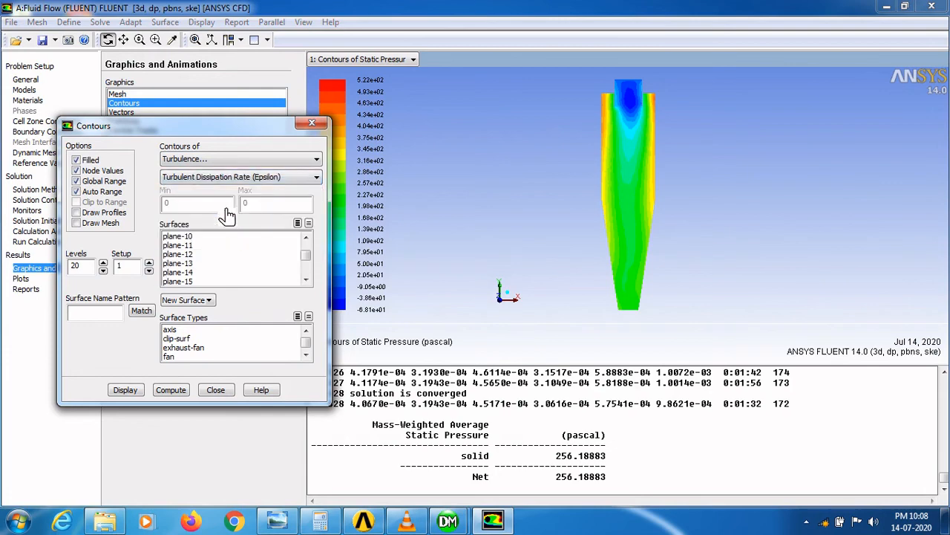
{"action": "left_click", "coordinate": [128, 387]}
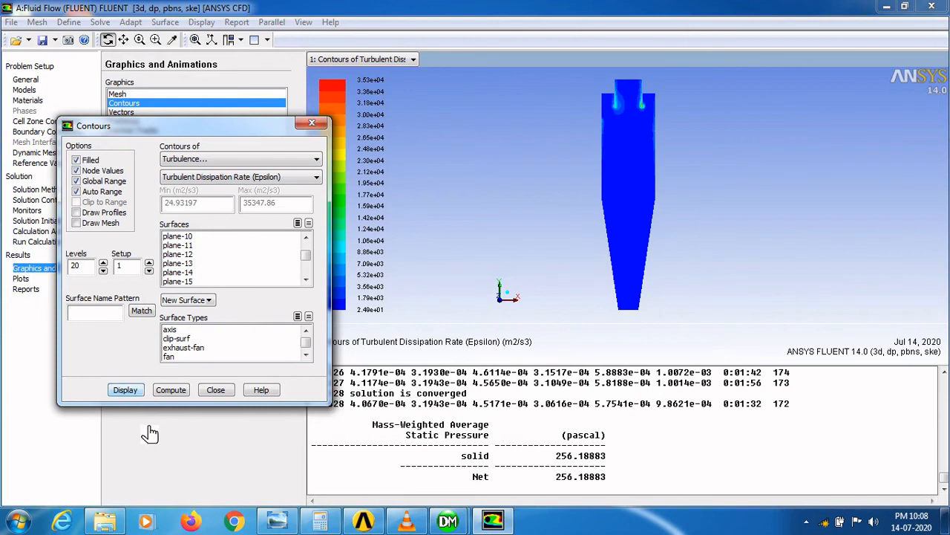
- Switch the turbulence contour variable to Turbulent Kinetic Energy (k) and display it
{"action": "left_click", "coordinate": [269, 179]}
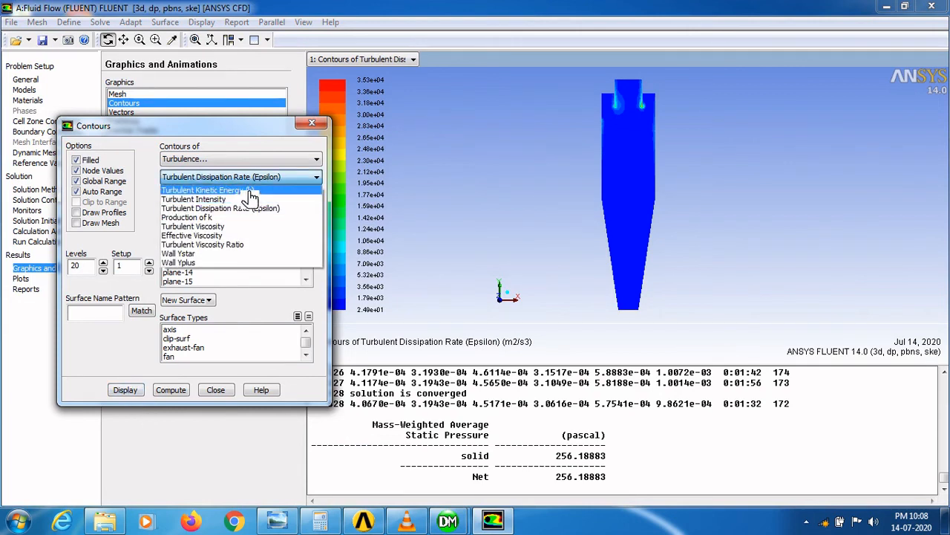
{"action": "left_click", "coordinate": [251, 194]}
{"action": "left_click", "coordinate": [133, 390]}
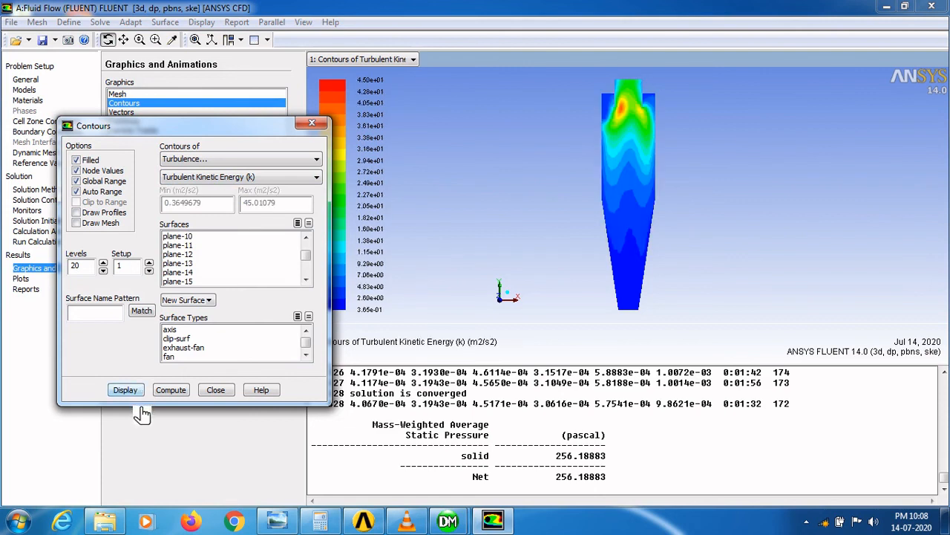
- Display contours of Wall Ystar and close the Contours dialog
{"action": "left_click", "coordinate": [281, 181]}
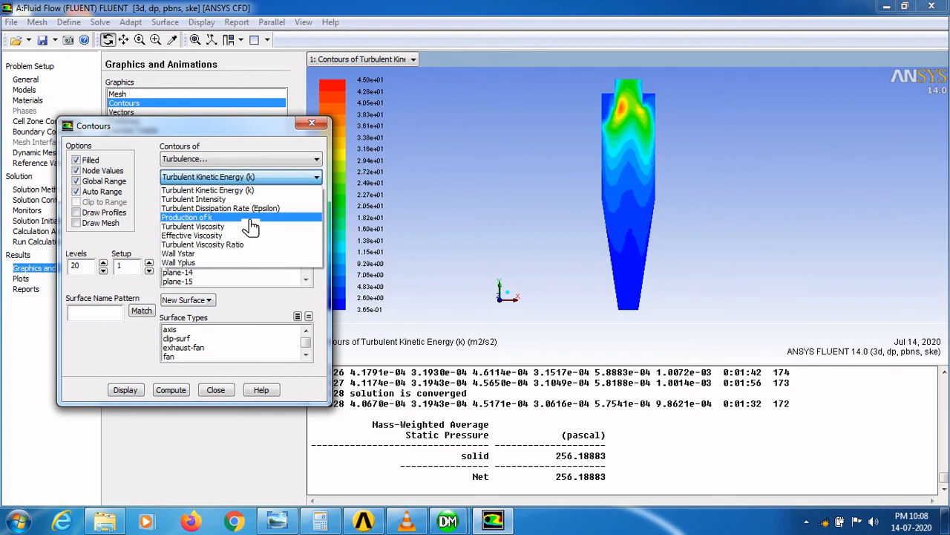
{"action": "left_click", "coordinate": [233, 254]}
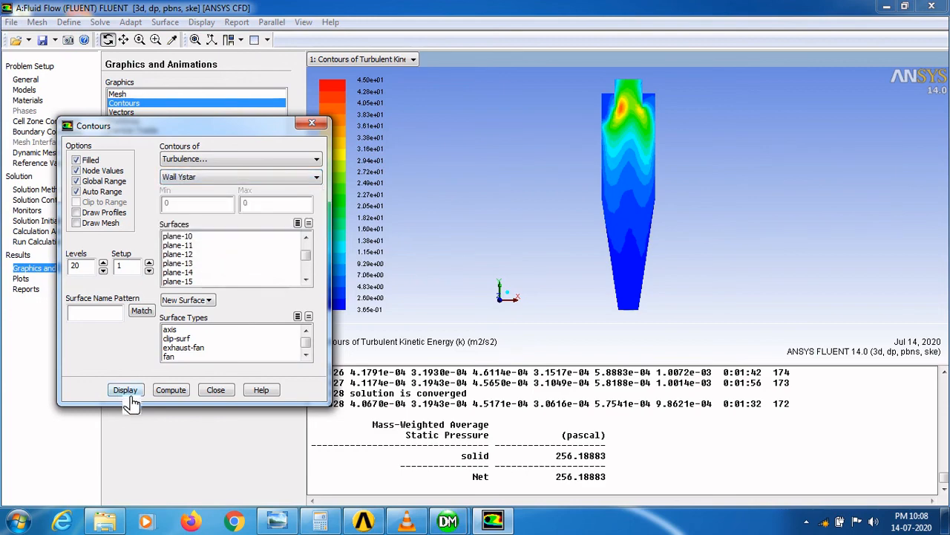
{"action": "left_click", "coordinate": [133, 394]}
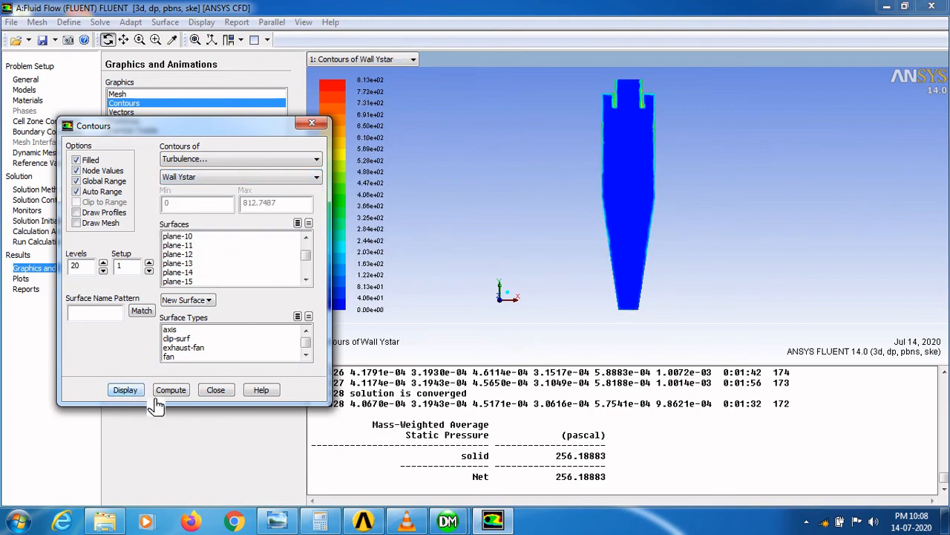
{"action": "left_click", "coordinate": [223, 391]}
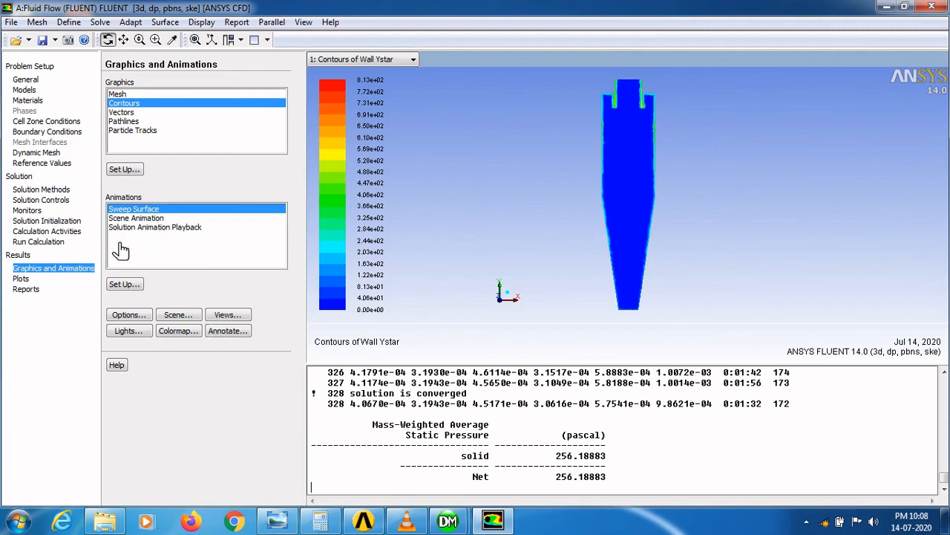
- Reopen contour setup, display Pressure, Static Pressure contours on plane-5 again, and close the dialog
{"action": "left_click", "coordinate": [124, 169]}
{"action": "left_click", "coordinate": [196, 160]}
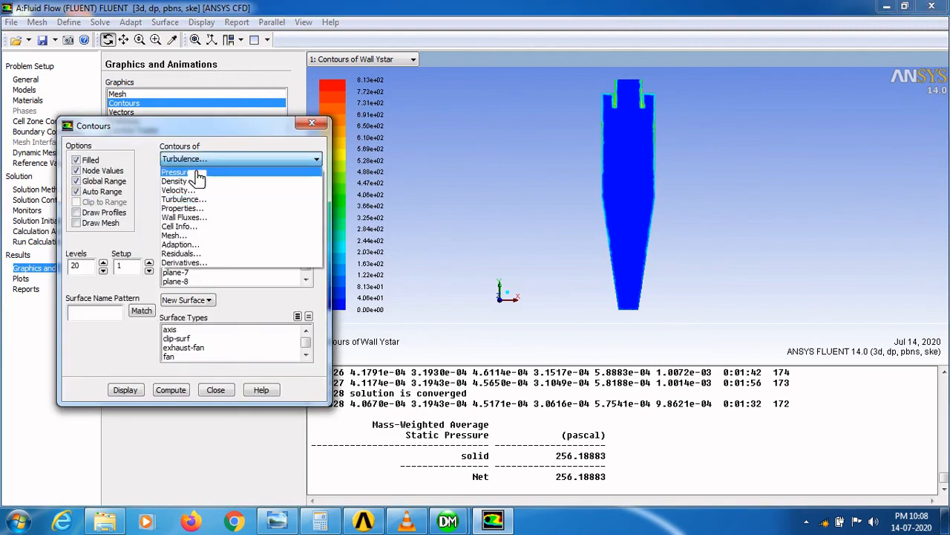
{"action": "left_click", "coordinate": [197, 173]}
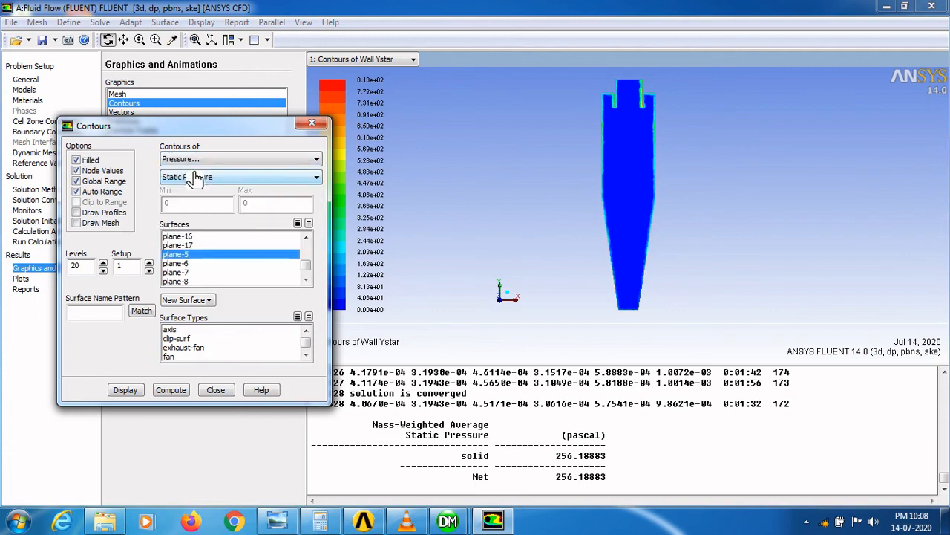
{"action": "left_click", "coordinate": [124, 389]}
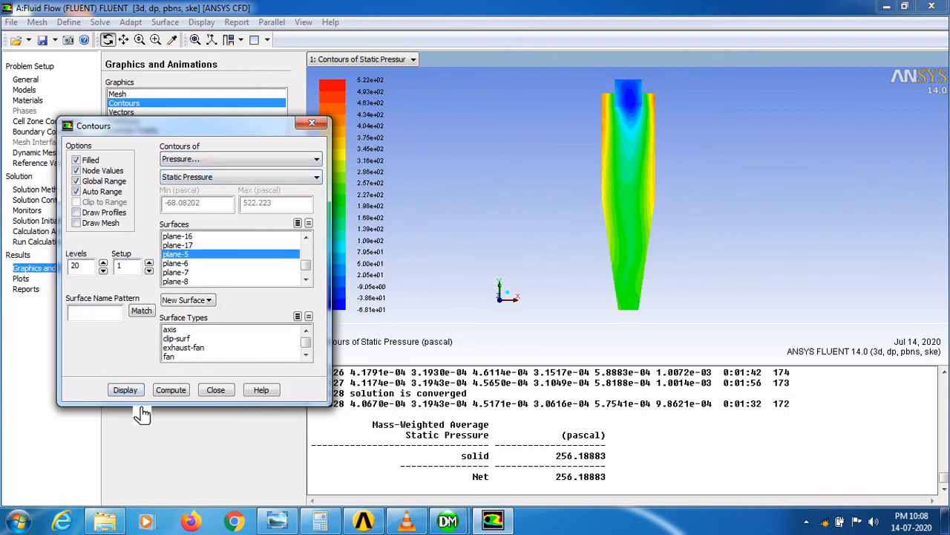
{"action": "left_click", "coordinate": [215, 390]}
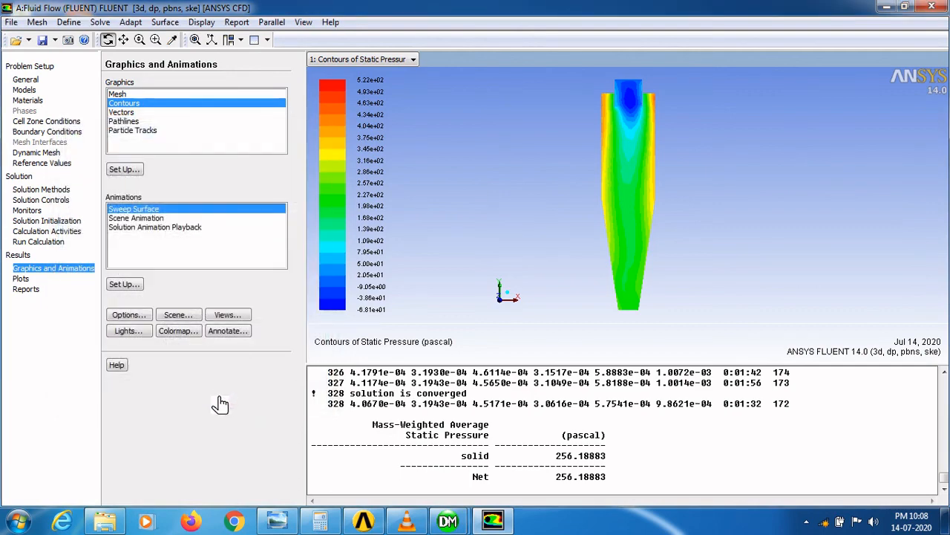